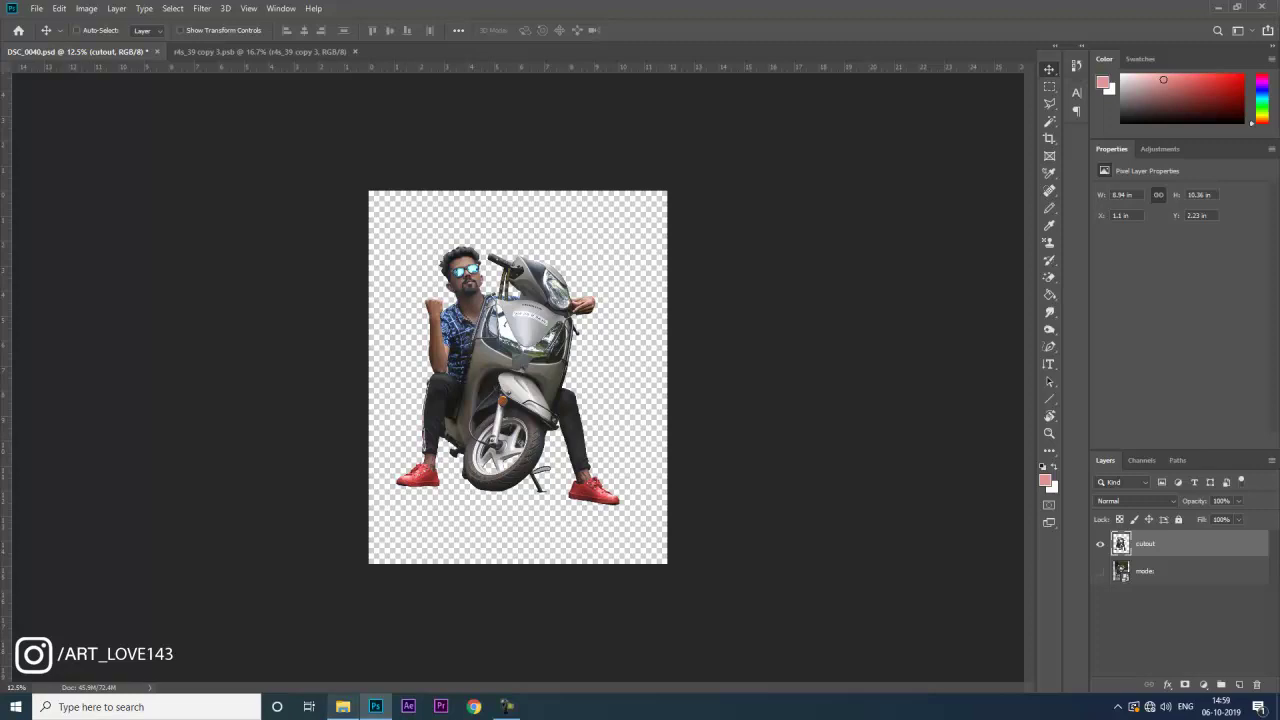
Place the BG.jpg car photo in the document and align it with the bottom of the canvas.
drag(215, 330, 308, 145)
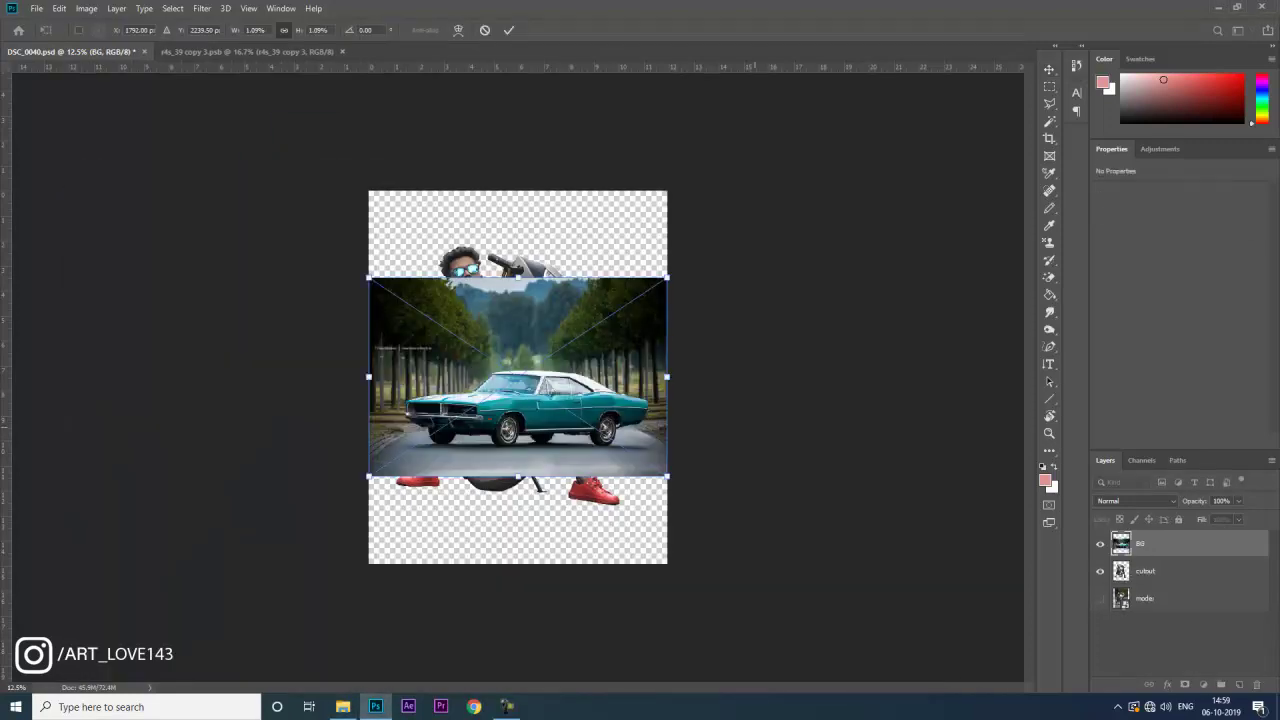
key(Return)
drag(600, 332, 598, 425)
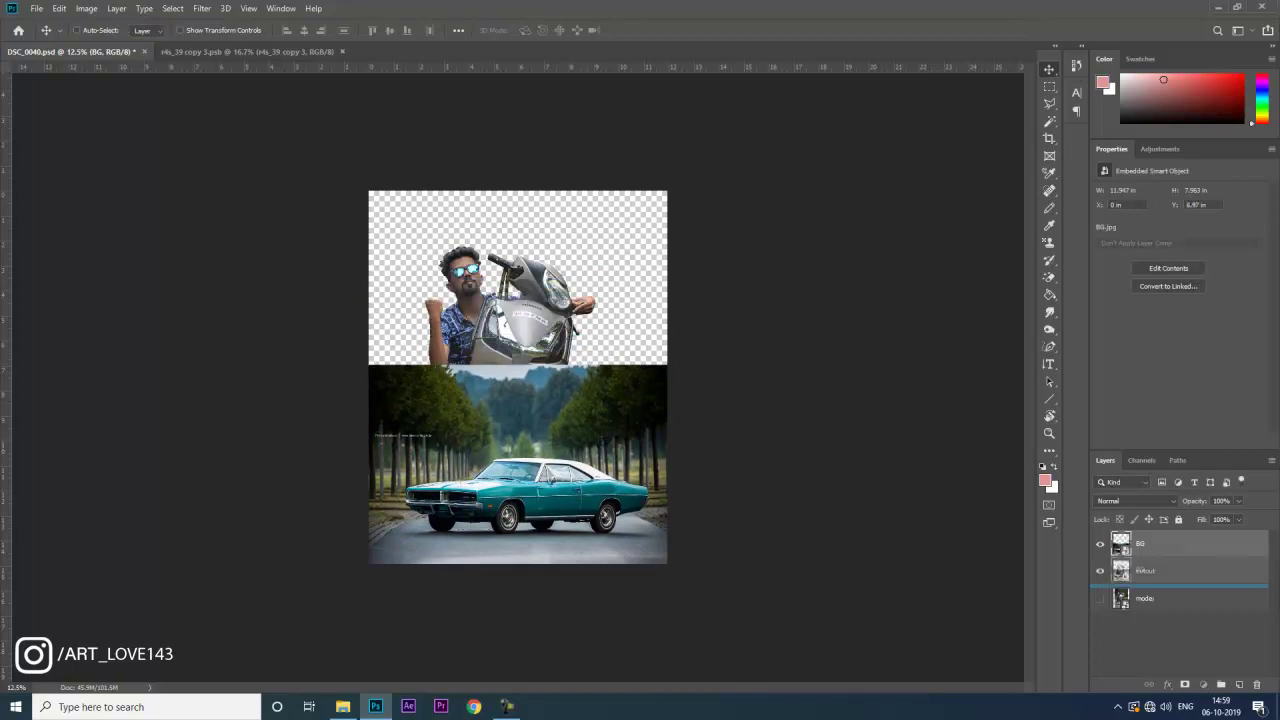
Move the BG layer below the cutout layer and hide the cutout.
key(ctrl+bracketleft)
key(ctrl+t)
key(Return)
click(1100, 544)
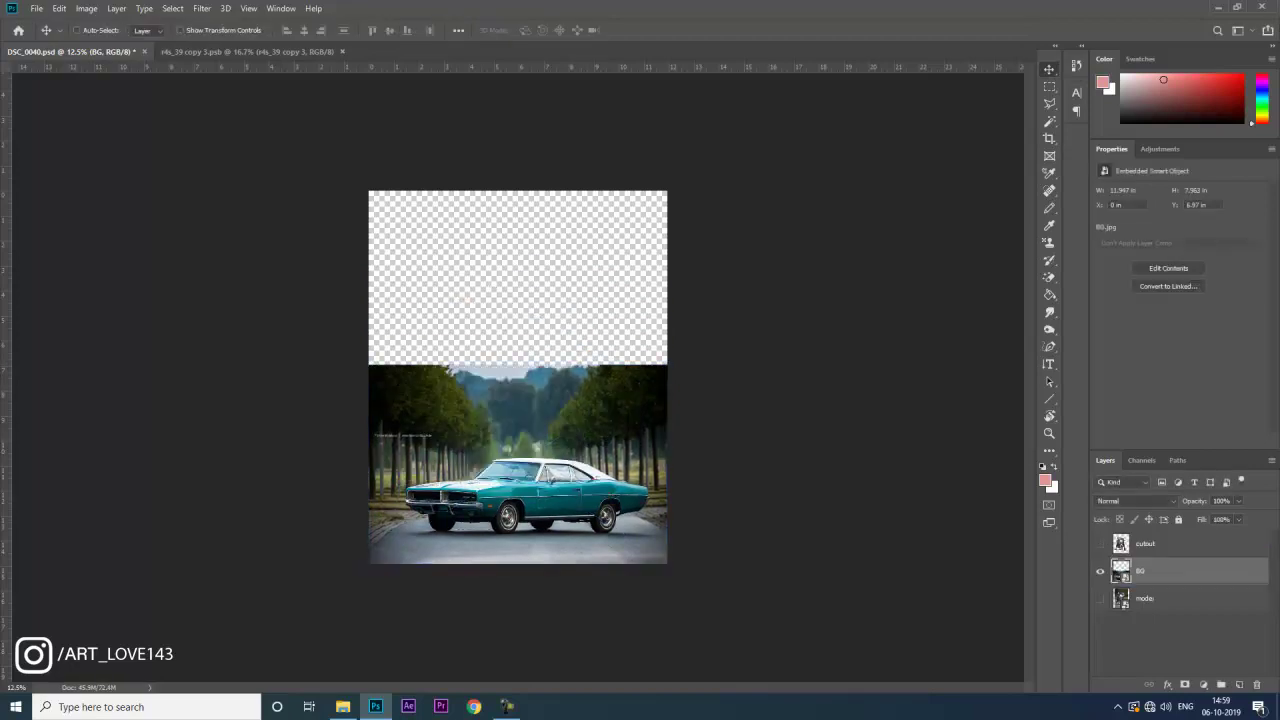
Stretch the BG car photo slightly upward.
key(ctrl+t)
drag(517, 365, 521, 337)
key(Return)
Duplicate the BG layer and enlarge the copy to about 14.61 × 11.11 in, placed higher with the car filling the canvas width.
drag(548, 461, 521, 476)
key(ctrl+t)
drag(537, 392, 542, 424)
drag(512, 285, 512, 260)
drag(550, 416, 542, 417)
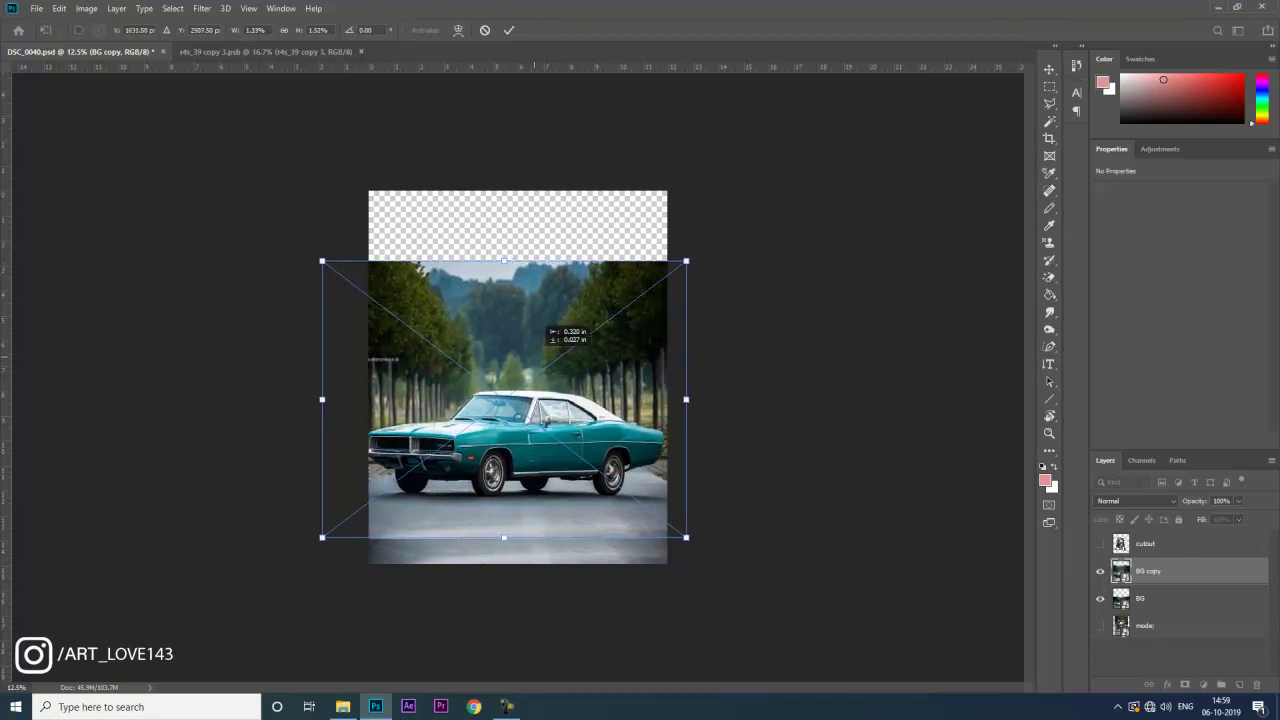
key(Return)
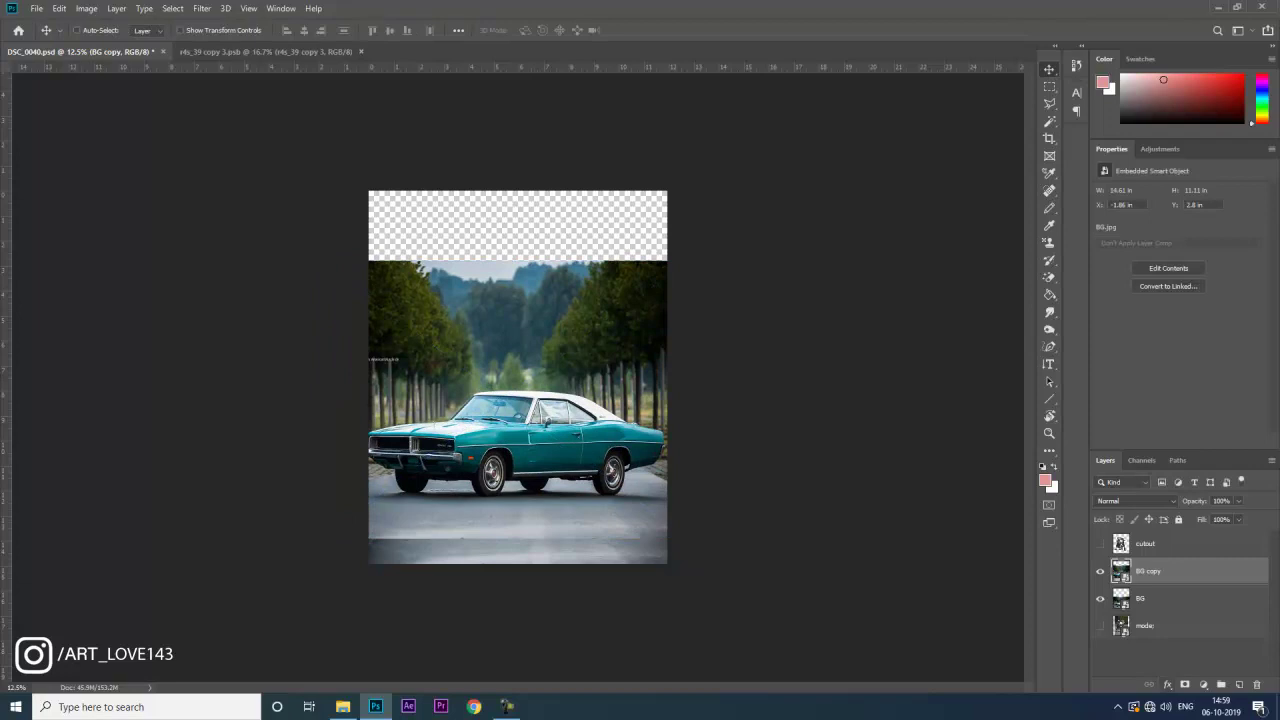
Add a layer mask to BG copy and try fading its bottom edge with a linear gradient.
click(1184, 685)
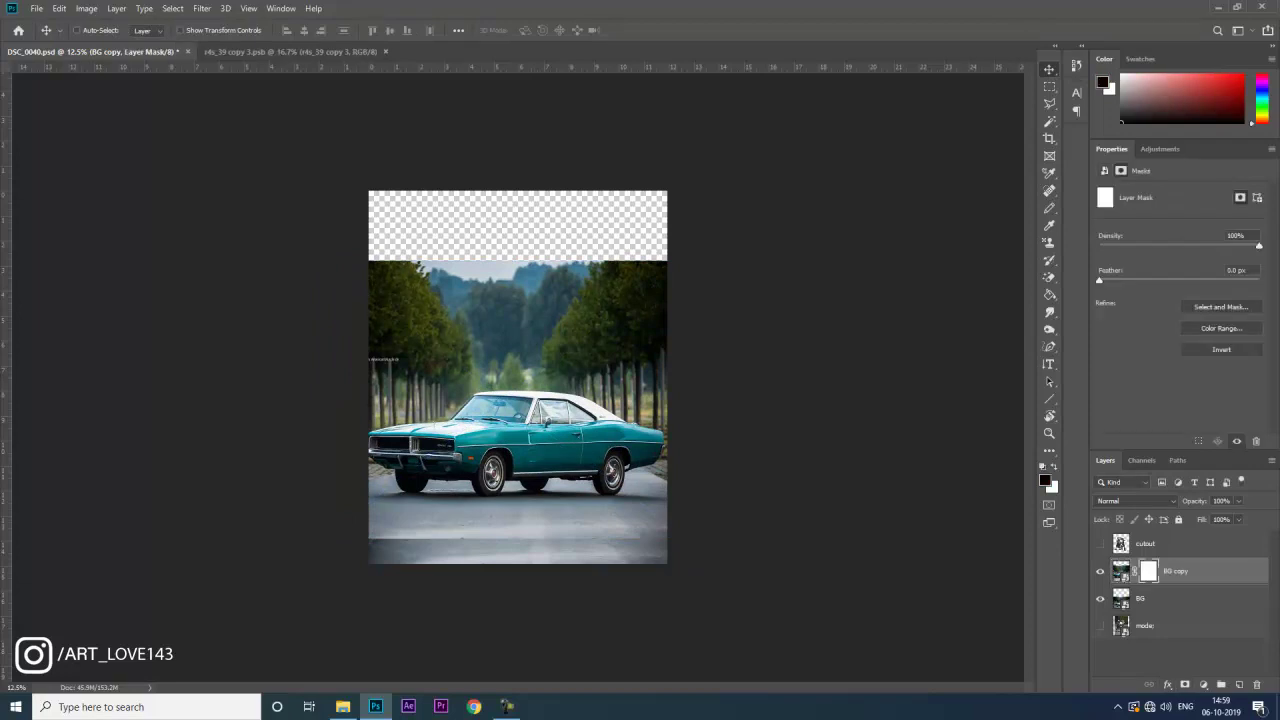
click(1049, 451)
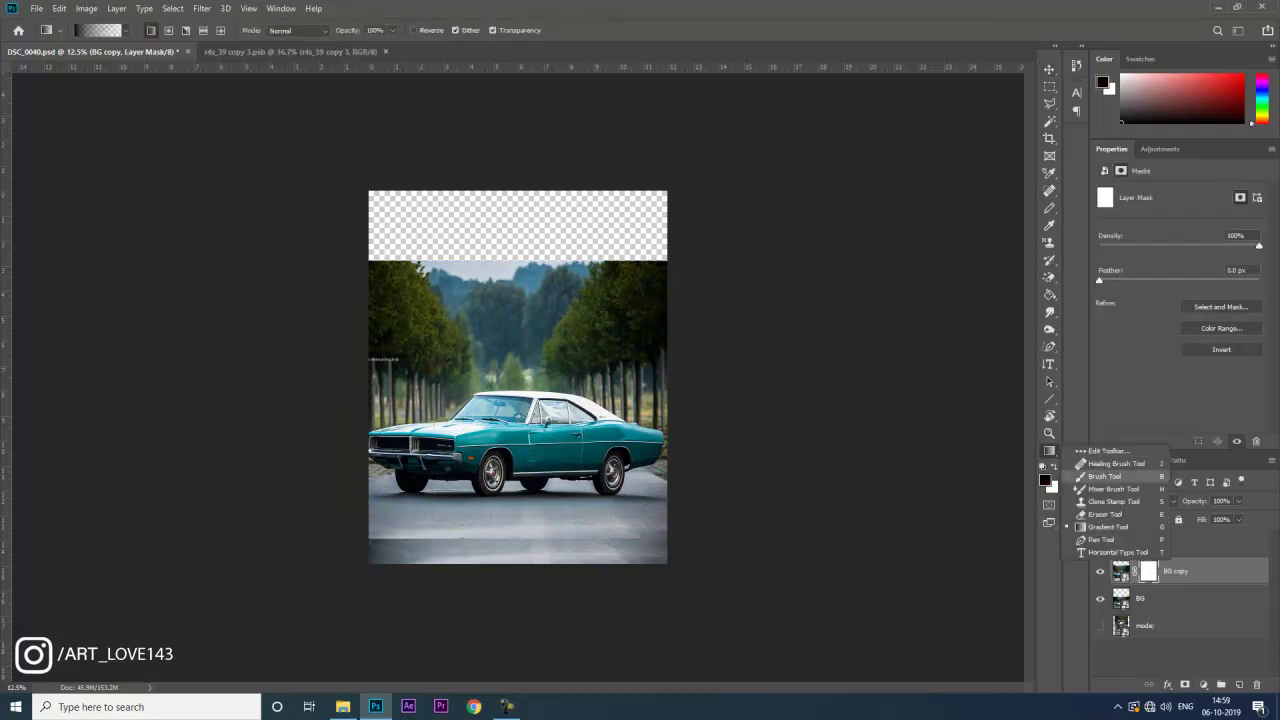
click(1108, 527)
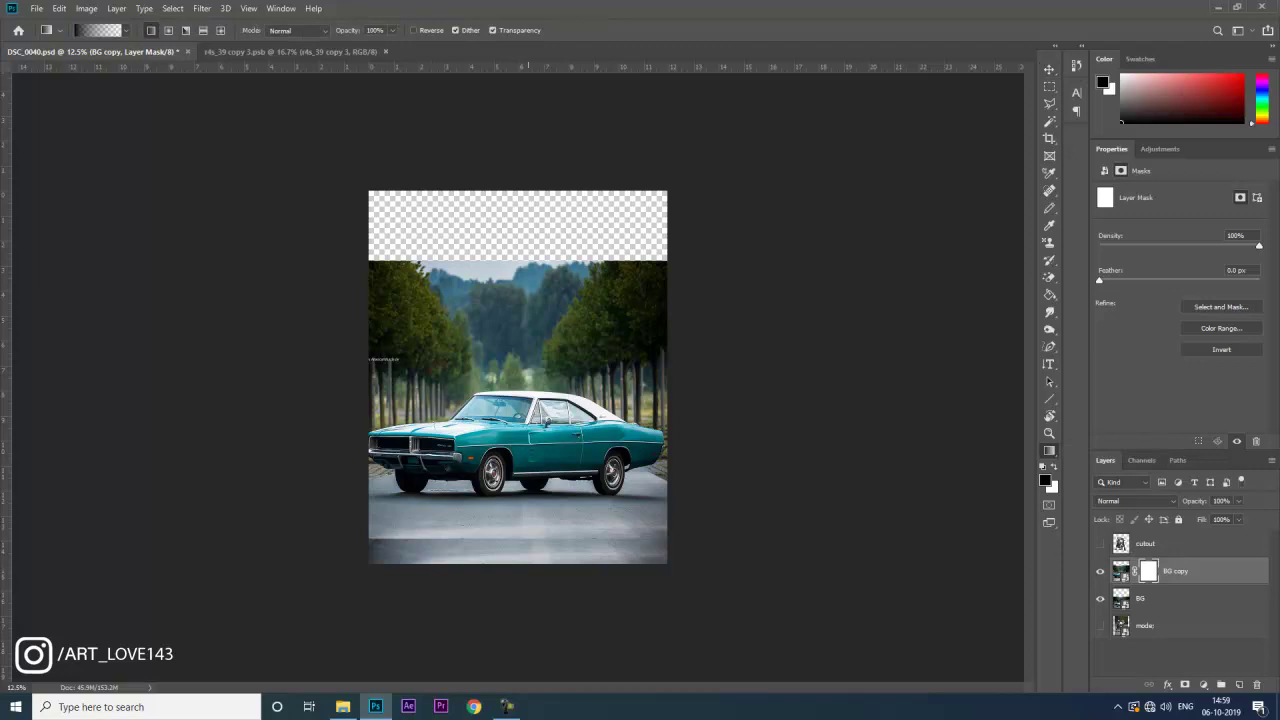
key(x)
key(x)
drag(523, 551, 524, 505)
key(ctrl+z)
Stretch the BG copy layer downward to a height of about 11.72 in.
drag(529, 558, 504, 552)
key(ctrl+t)
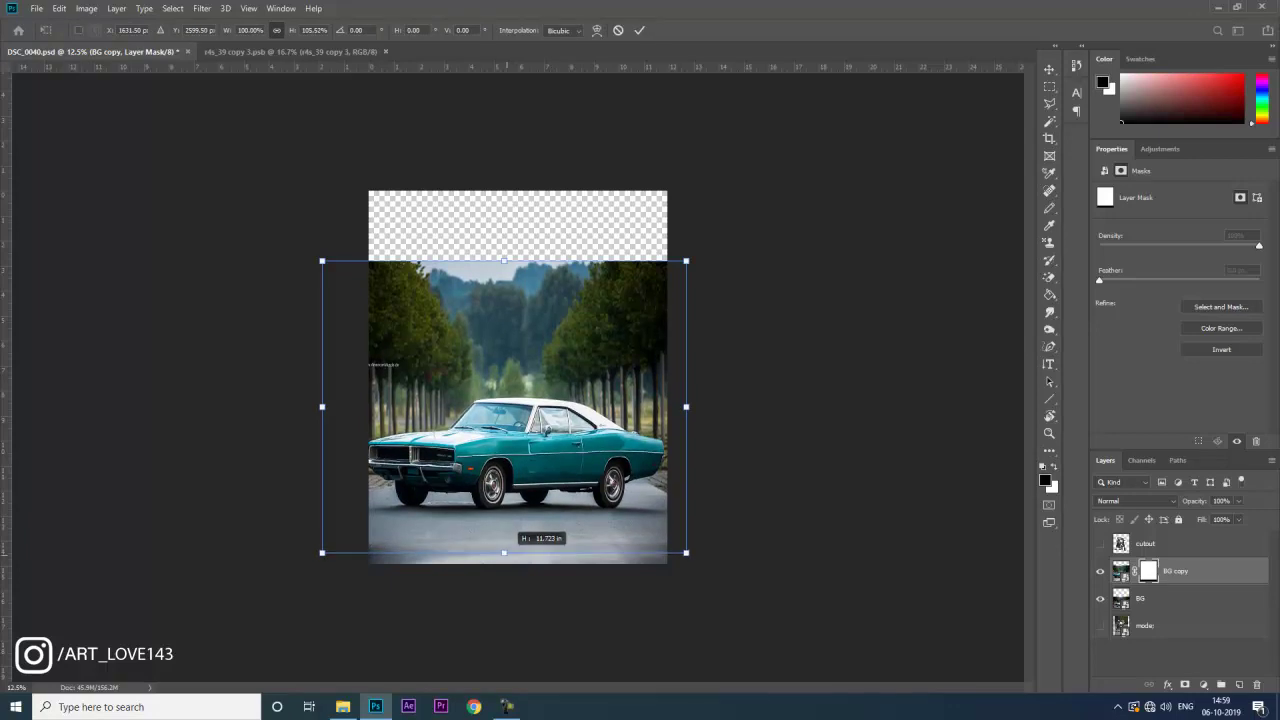
key(Return)
key(g)
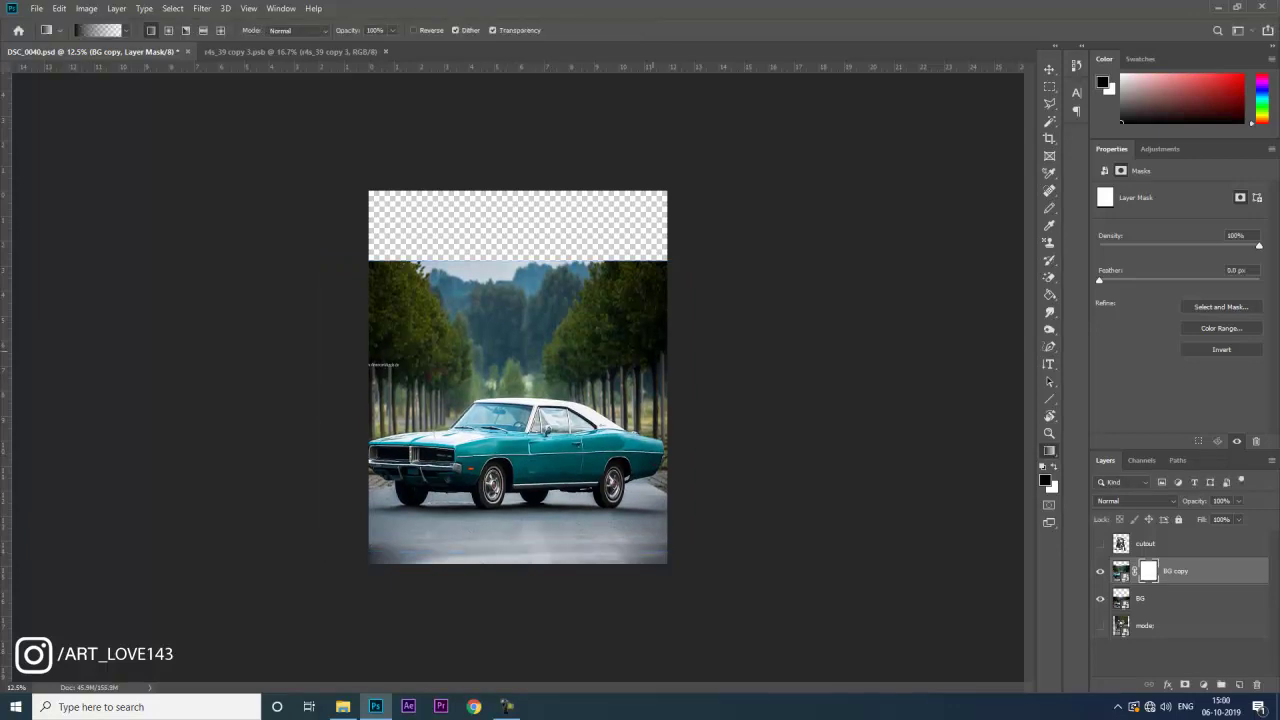
Rasterize the BG copy layer and copy its upper part above the car to a new layer.
key(m)
right_click(1190, 572)
click(1140, 240)
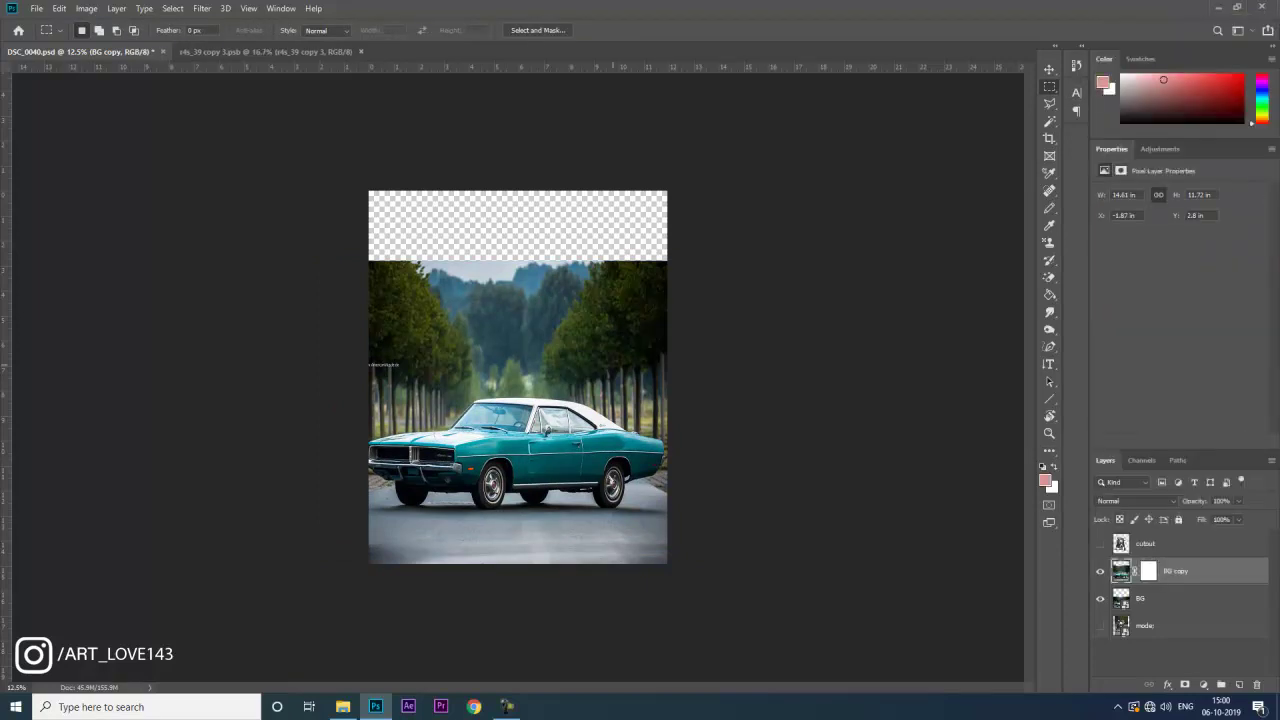
drag(369, 191, 704, 390)
key(ctrl+j)
Extend the copied trees and sky to the top of the canvas, making the layer about 7.97 in tall.
key(ctrl+t)
drag(545, 280, 545, 208)
drag(518, 321, 518, 386)
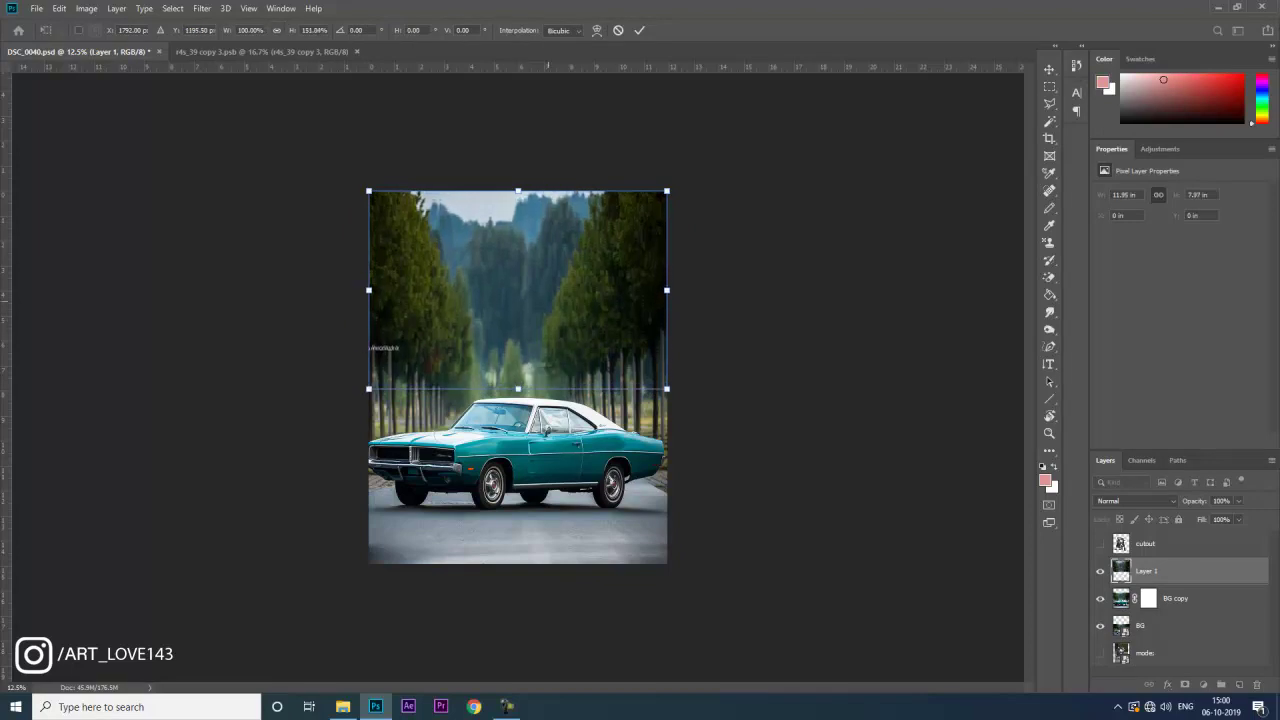
key(Return)
key(m)
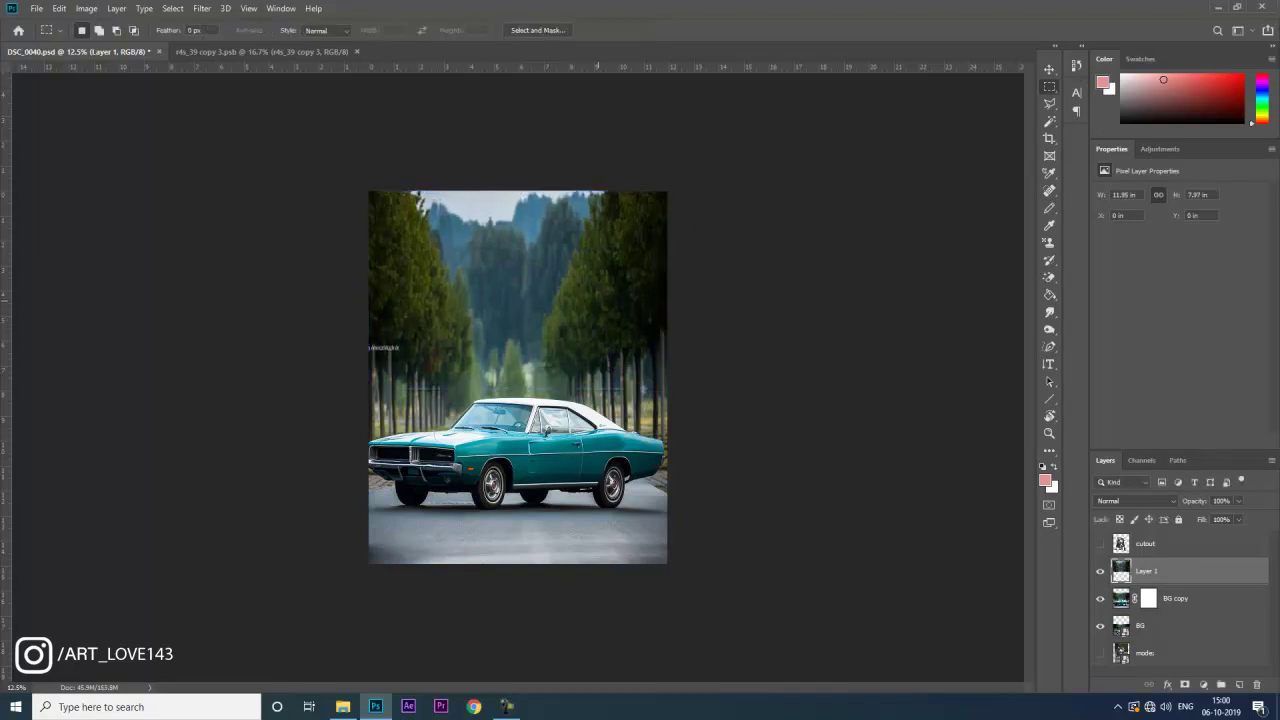
Stretch Layer 1 slightly downward to about 8.17 in tall to blend its seam with the trees.
key(ctrl+z)
key(ctrl+shift+z)
key(ctrl+0)
key(ctrl+plus)
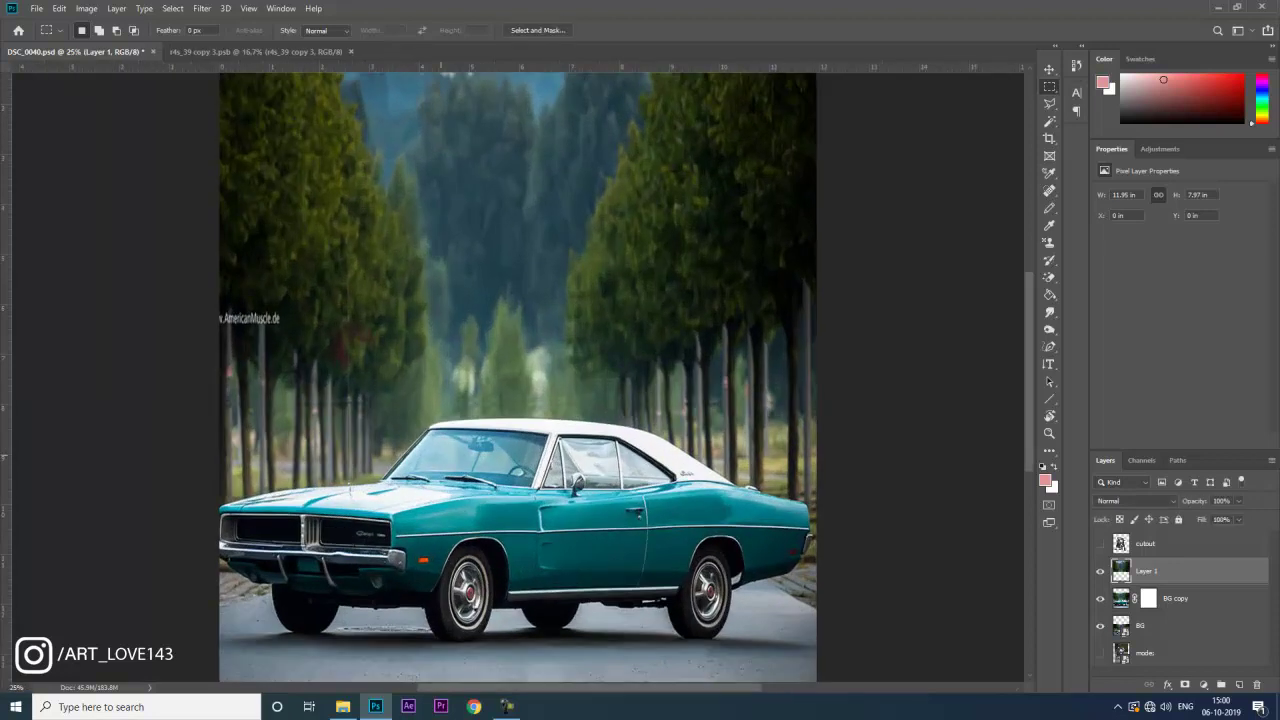
key(ctrl+minus)
key(ctrl+t)
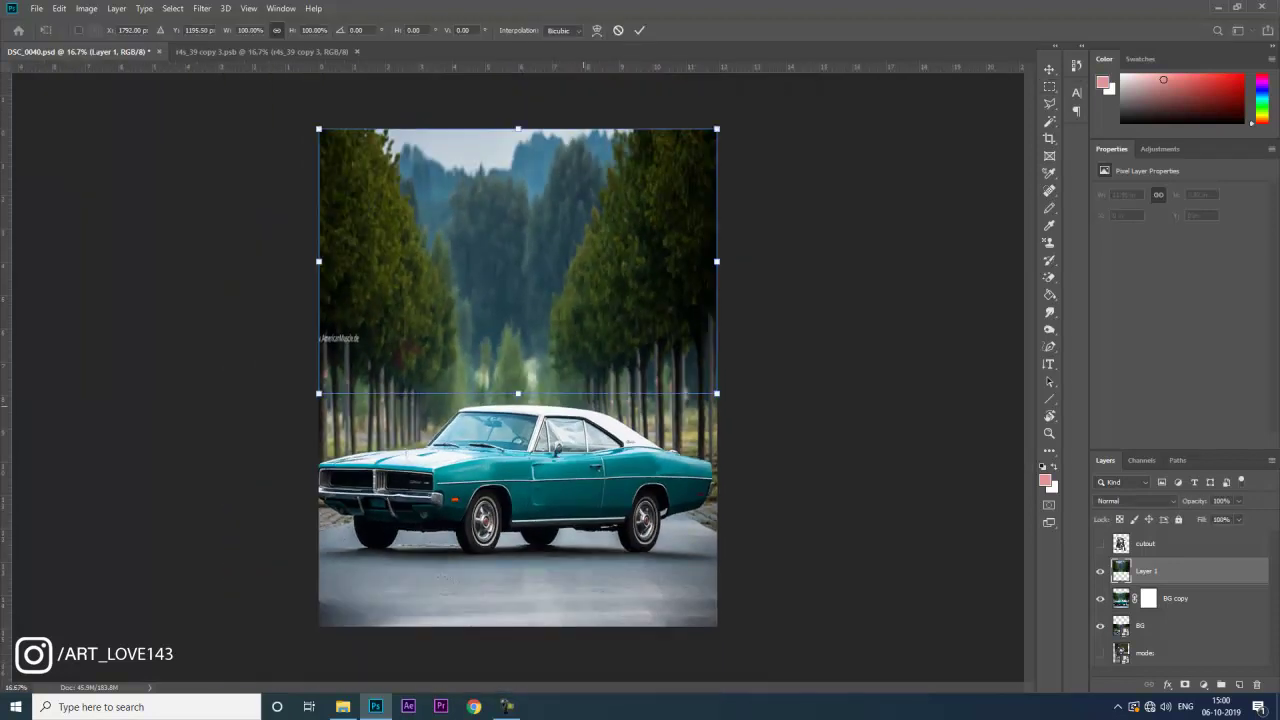
drag(518, 393, 518, 399)
key(Return)
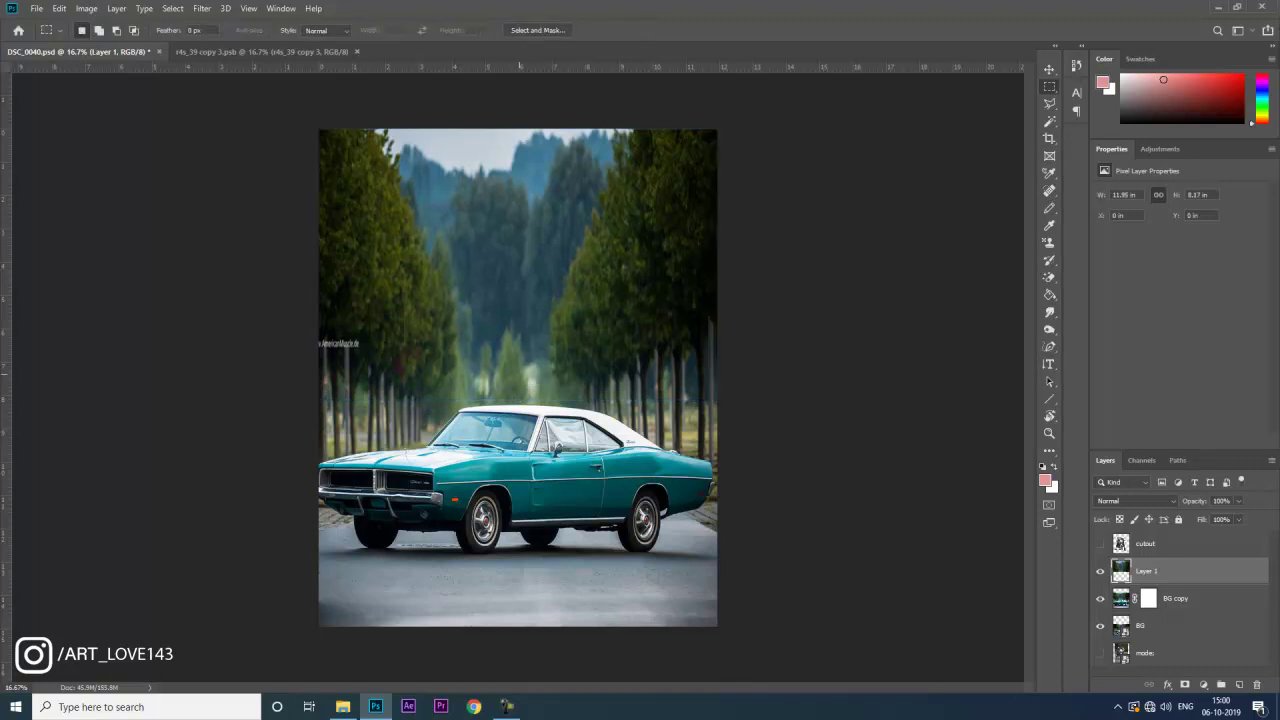
Check the background layers' visibility and merge Layer 1 with the BG copy layer.
click(1100, 598)
click(1100, 598)
click(1100, 625)
click(1100, 625)
shift+click(1180, 625)
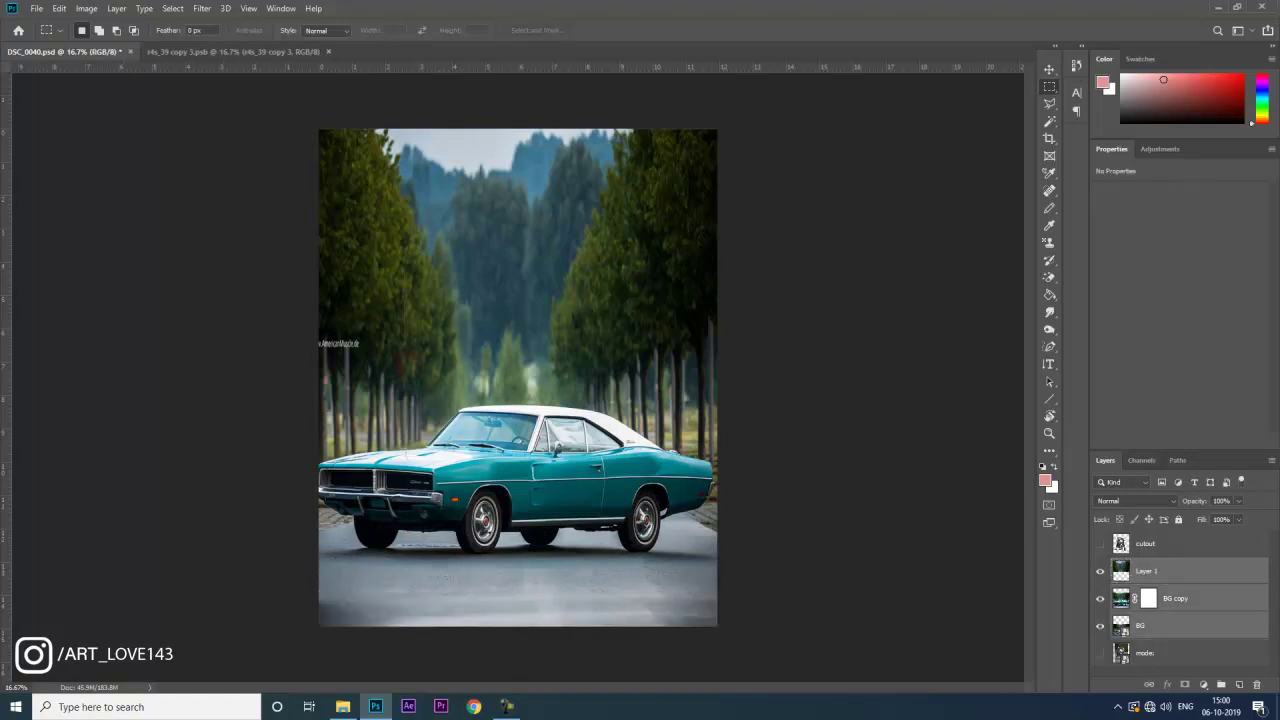
click(1180, 625)
click(1180, 598)
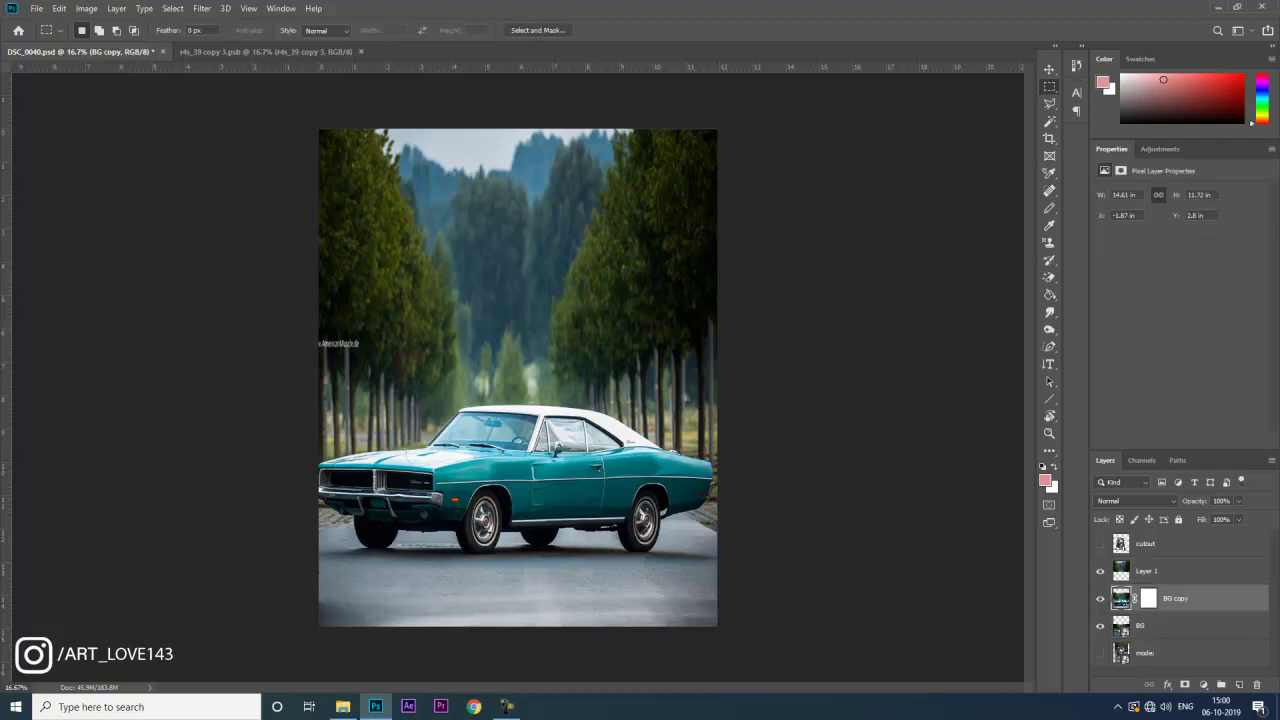
shift+click(1180, 572)
right_click(1180, 572)
click(1132, 402)
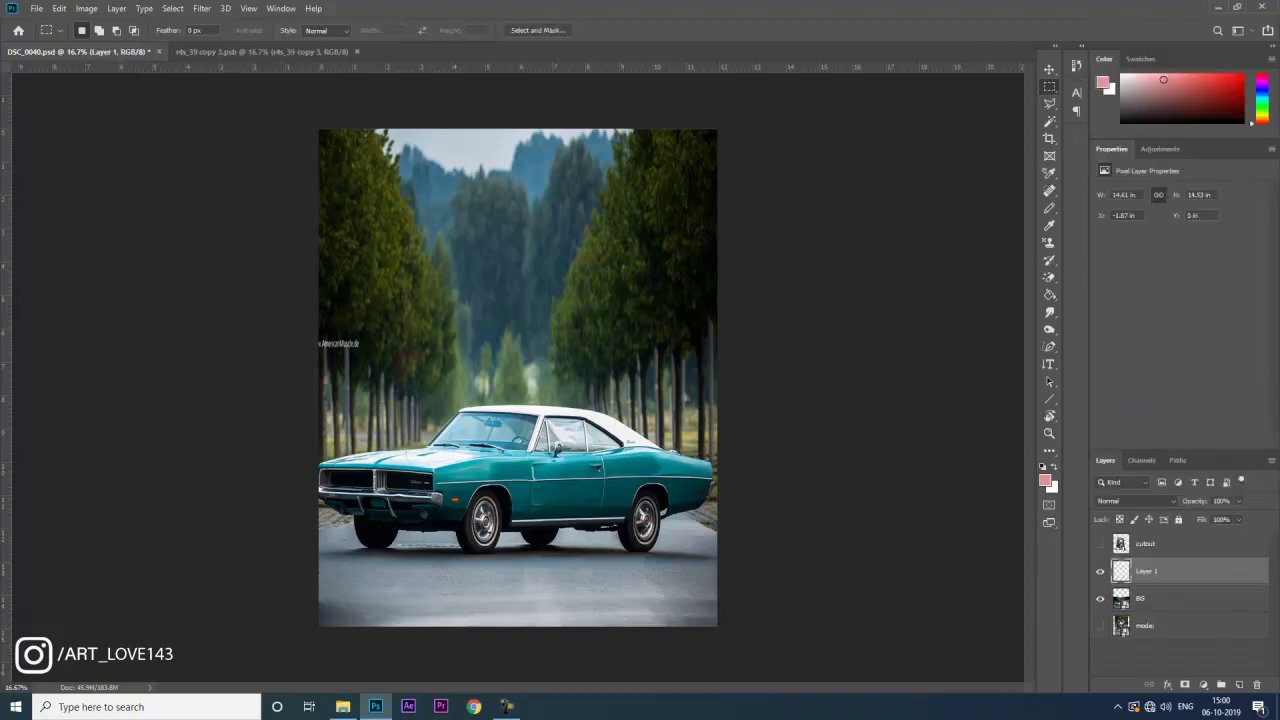
Apply a Field Blur to Layer 1 with 26 px blur, 32% light bokeh and a light range of 191 to 192.
click(202, 8)
mouse_move(290, 168)
click(390, 172)
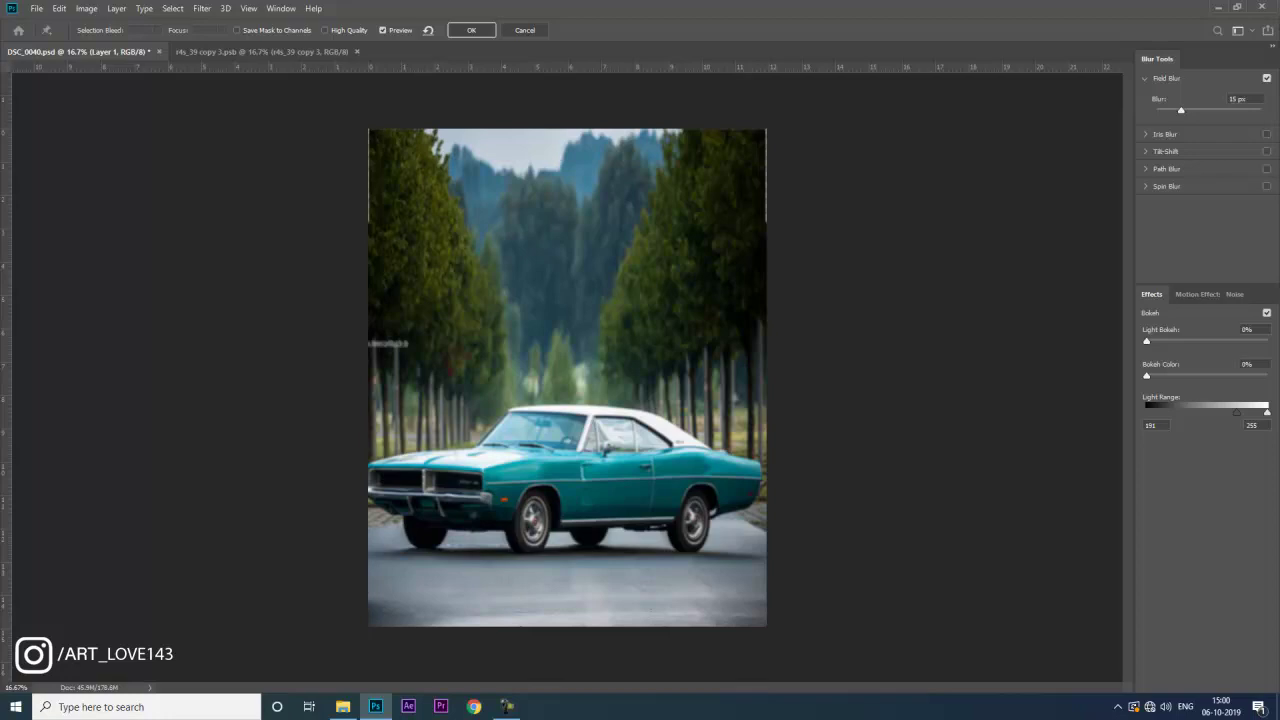
drag(1147, 341, 1185, 341)
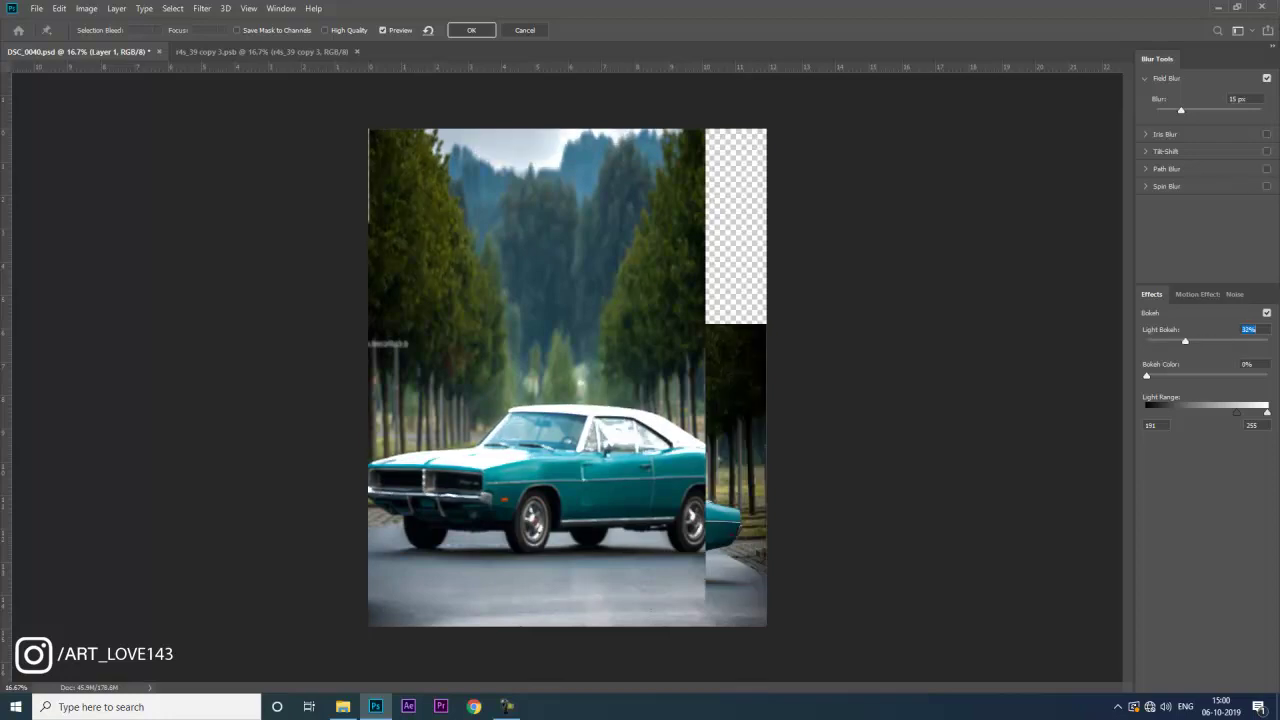
drag(1181, 110, 1190, 110)
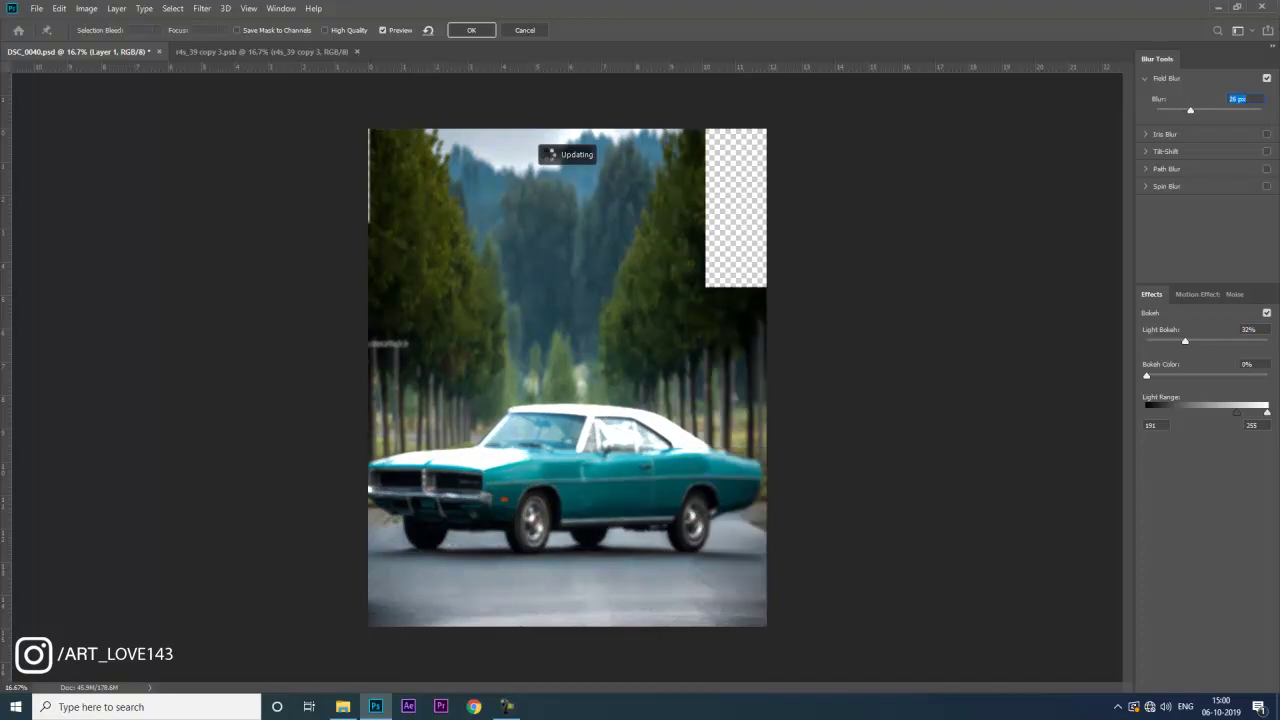
drag(1267, 411, 1237, 411)
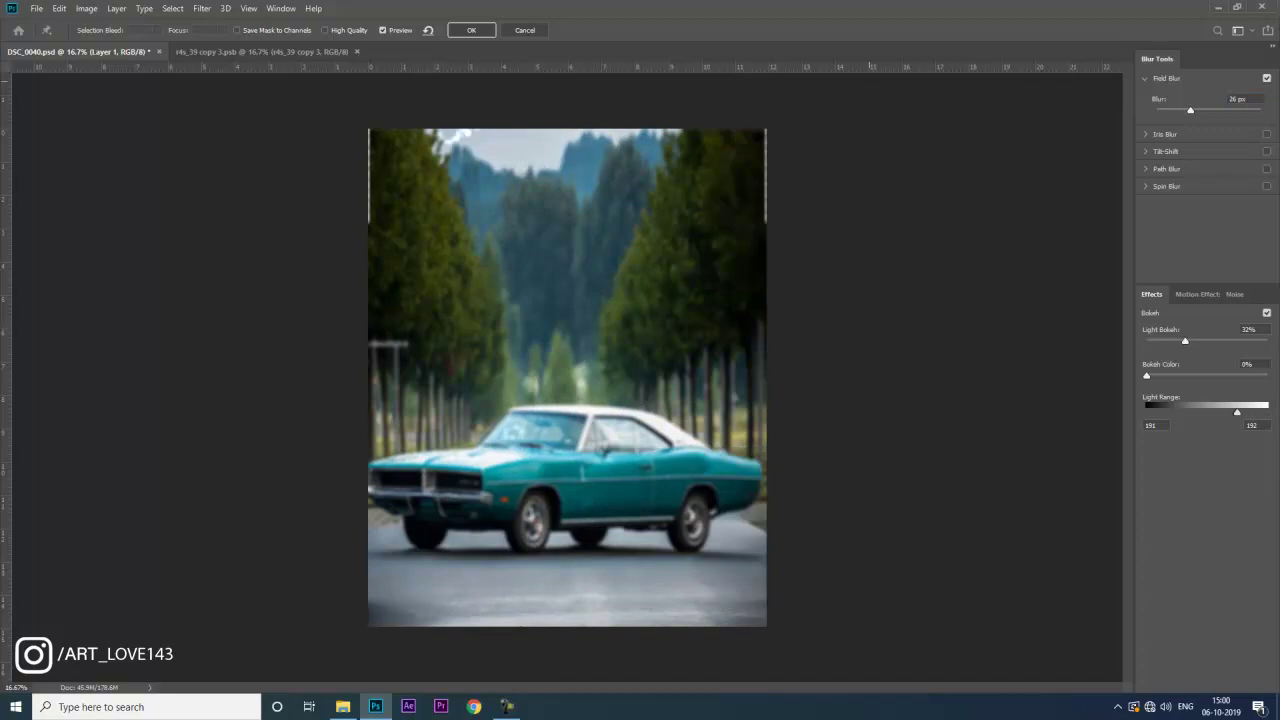
key(Return)
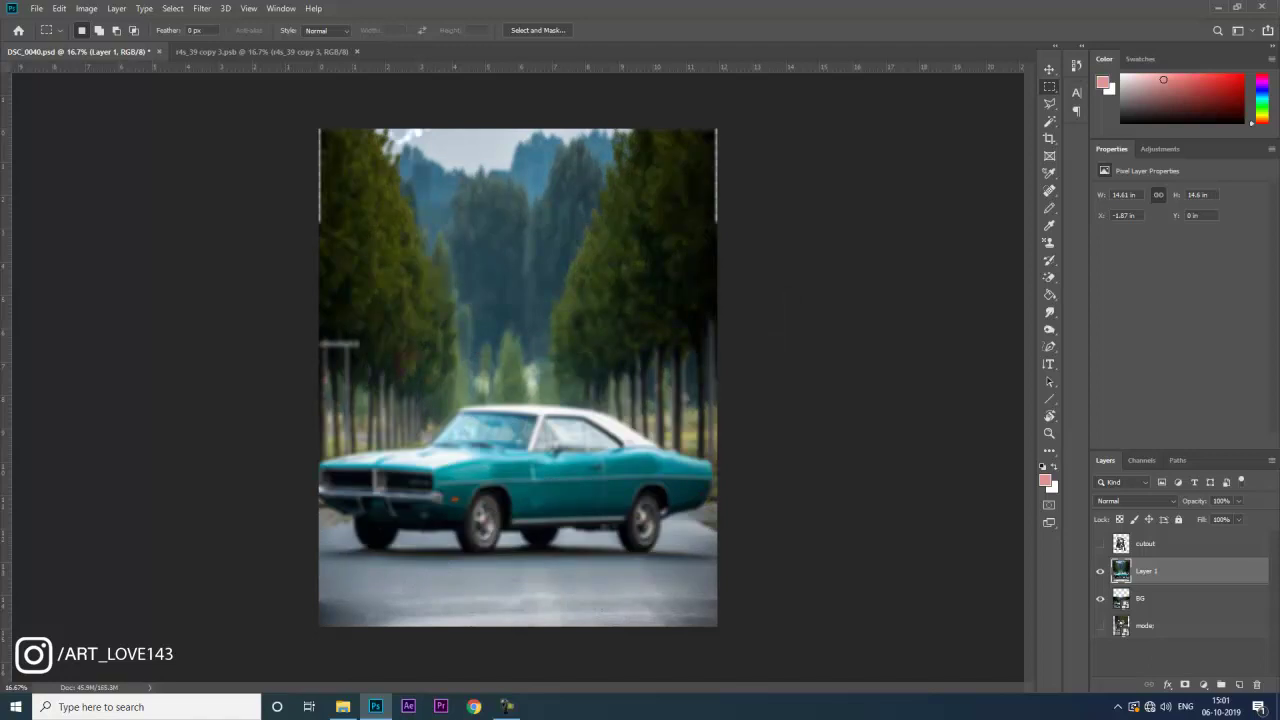
Stretch the upper left and upper right edge strips of Layer 1 outward to cover the light gaps at the canvas borders.
mouse_move(273, 101)
mouse_down()
mouse_move(332, 214)
mouse_move(338, 290)
mouse_up()
key(ctrl+t)
drag(320, 209, 312, 209)
key(Return)
drag(685, 127, 745, 258)
key(ctrl+t)
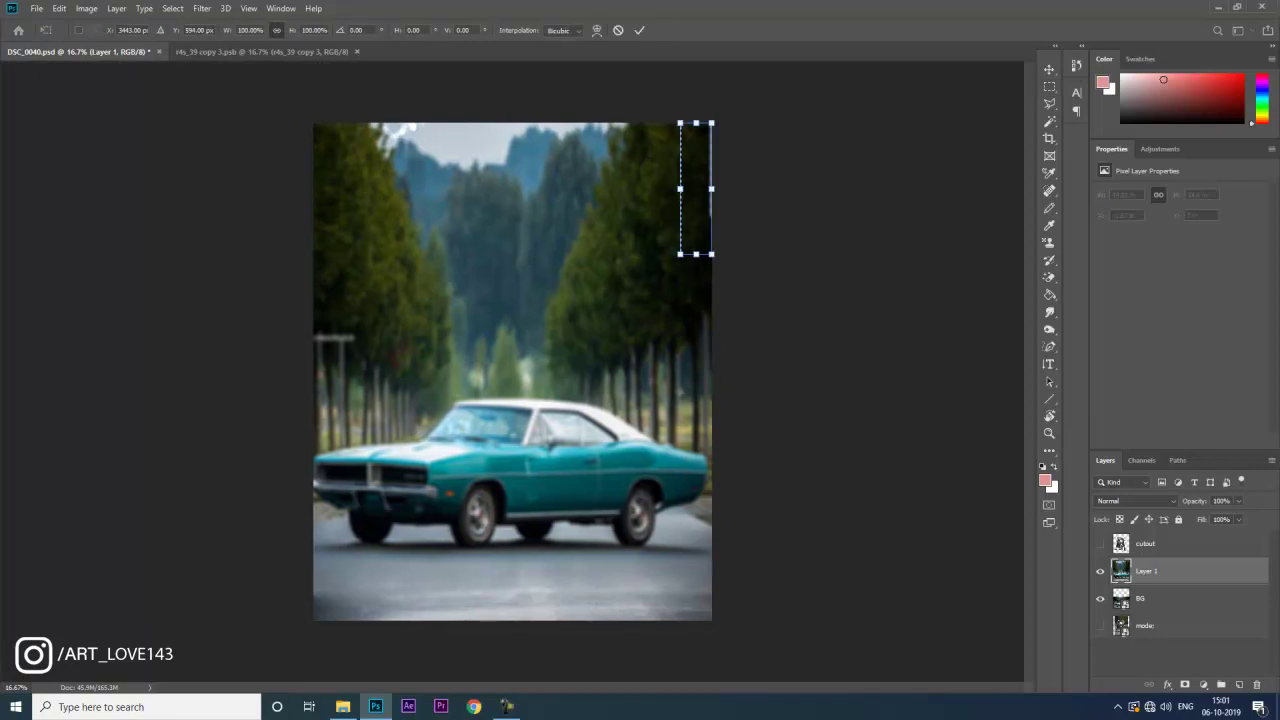
drag(711, 188, 722, 188)
key(Return)
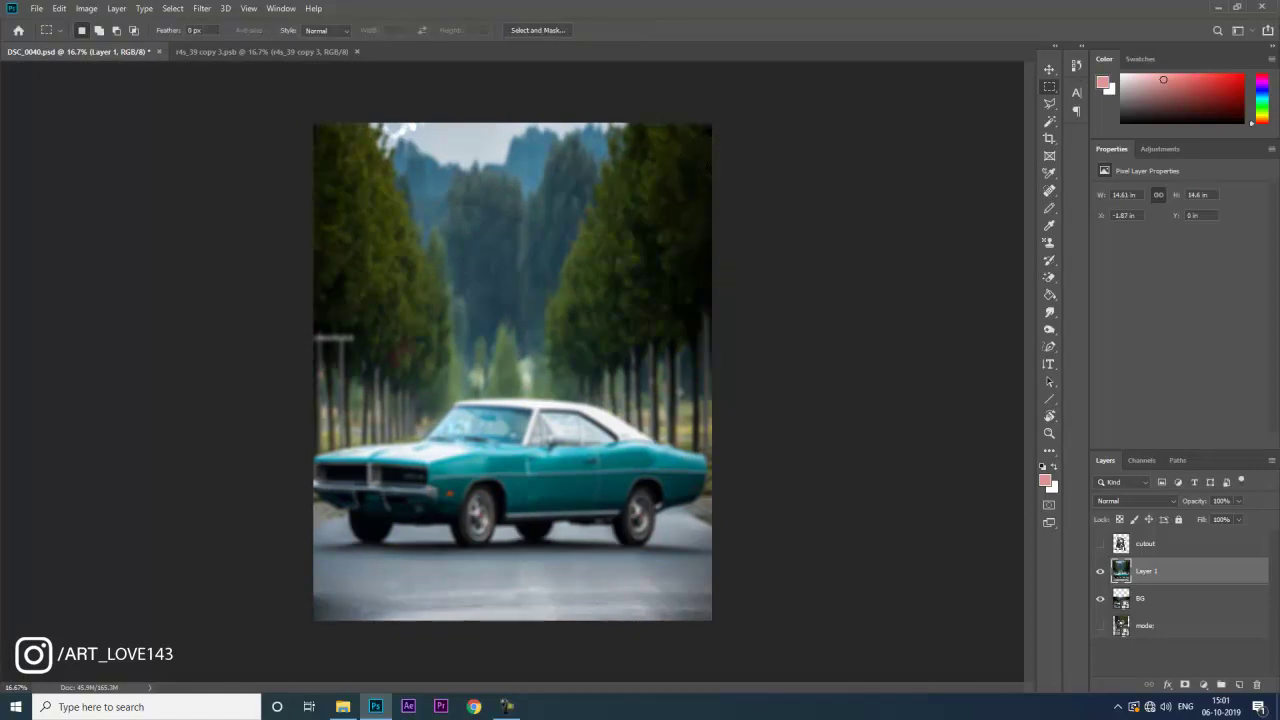
Merge Layer 1 with the BG layer and rename the merged layer "bg".
key(ctrl+minus)
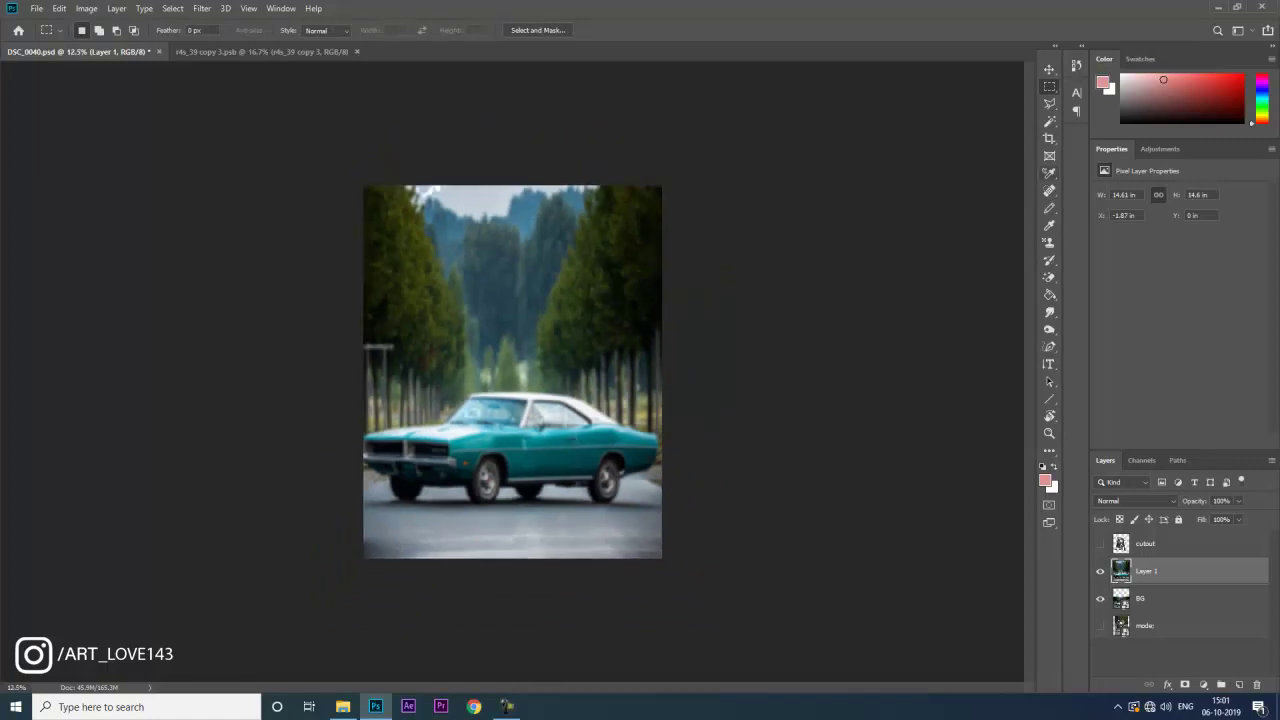
key(v)
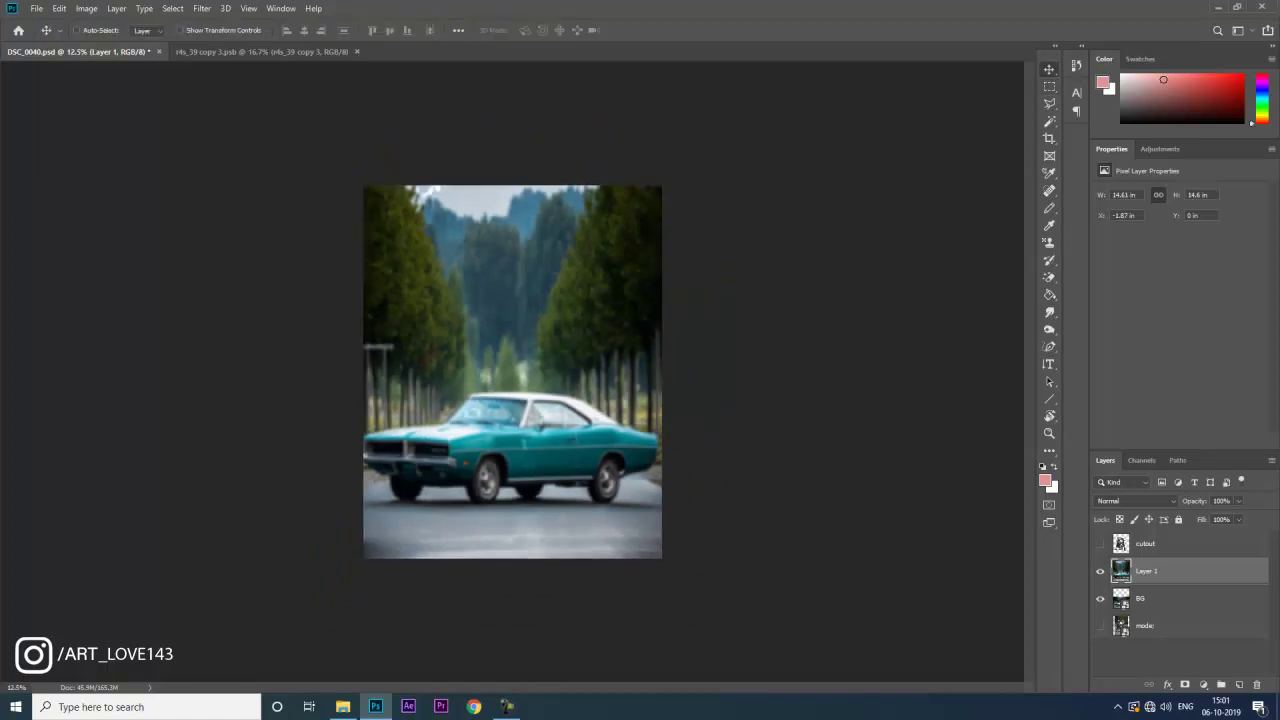
ctrl+click(1180, 598)
right_click(1180, 598)
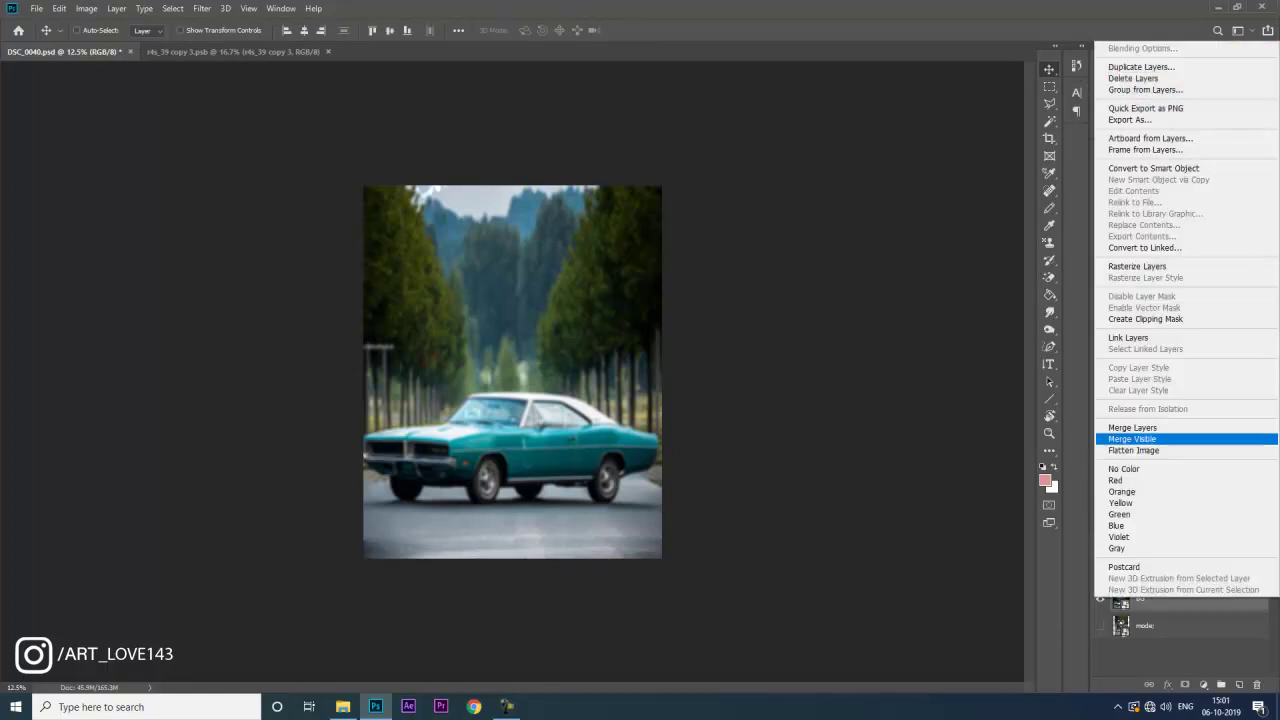
click(1133, 427)
double_click(1146, 571)
text(bg)
key(Return)
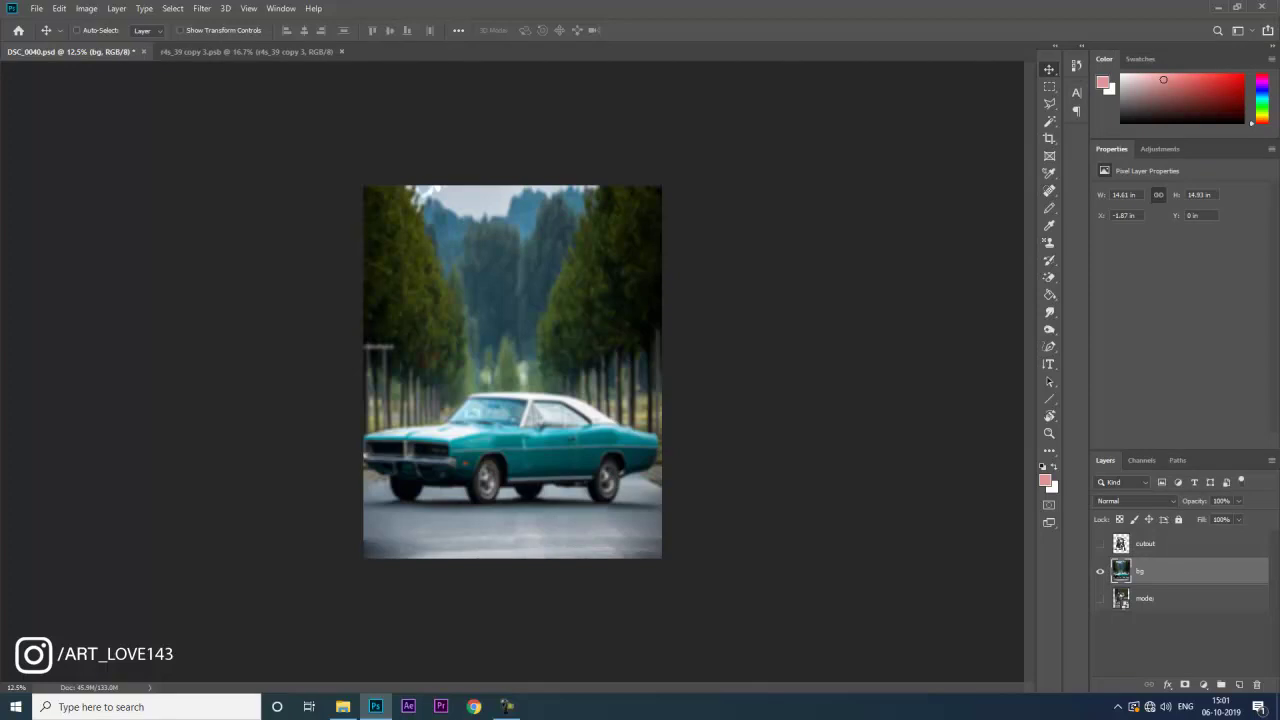
Show the cutout layer, scale it down to about 6.88 × 7.82 in and place it on the road in front of the car.
click(1146, 543)
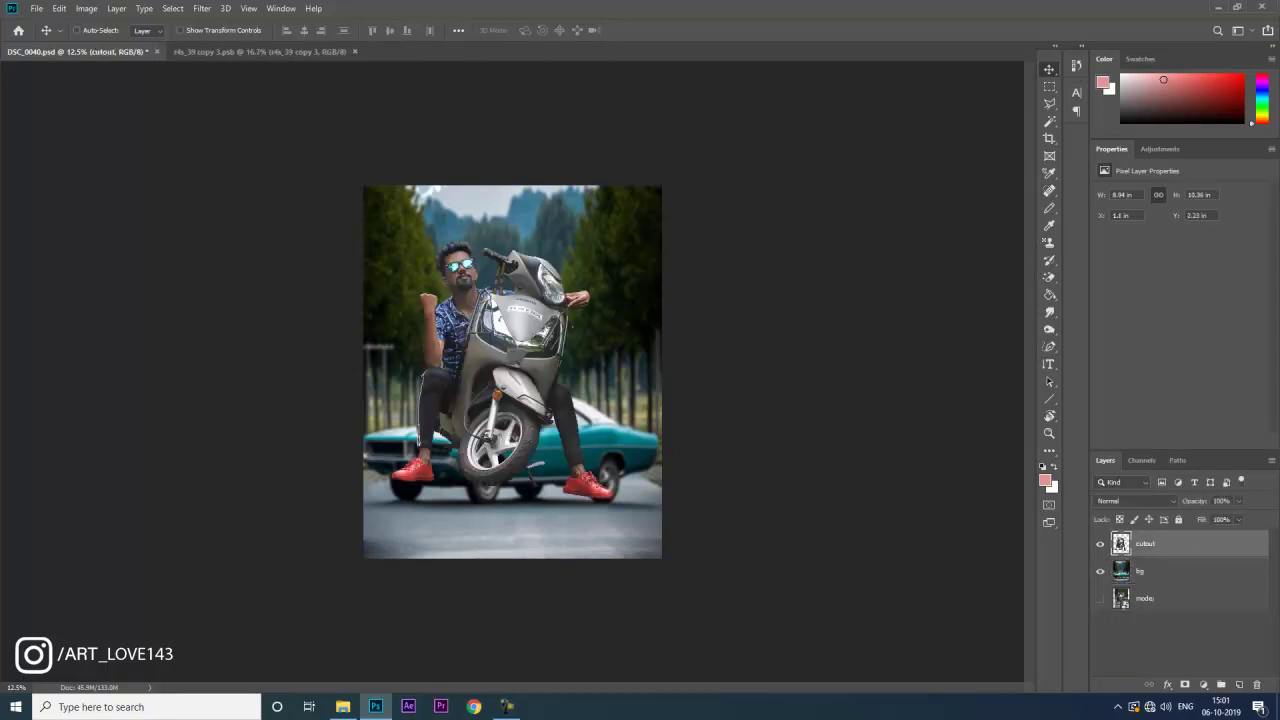
drag(522, 276, 532, 330)
key(ctrl+t)
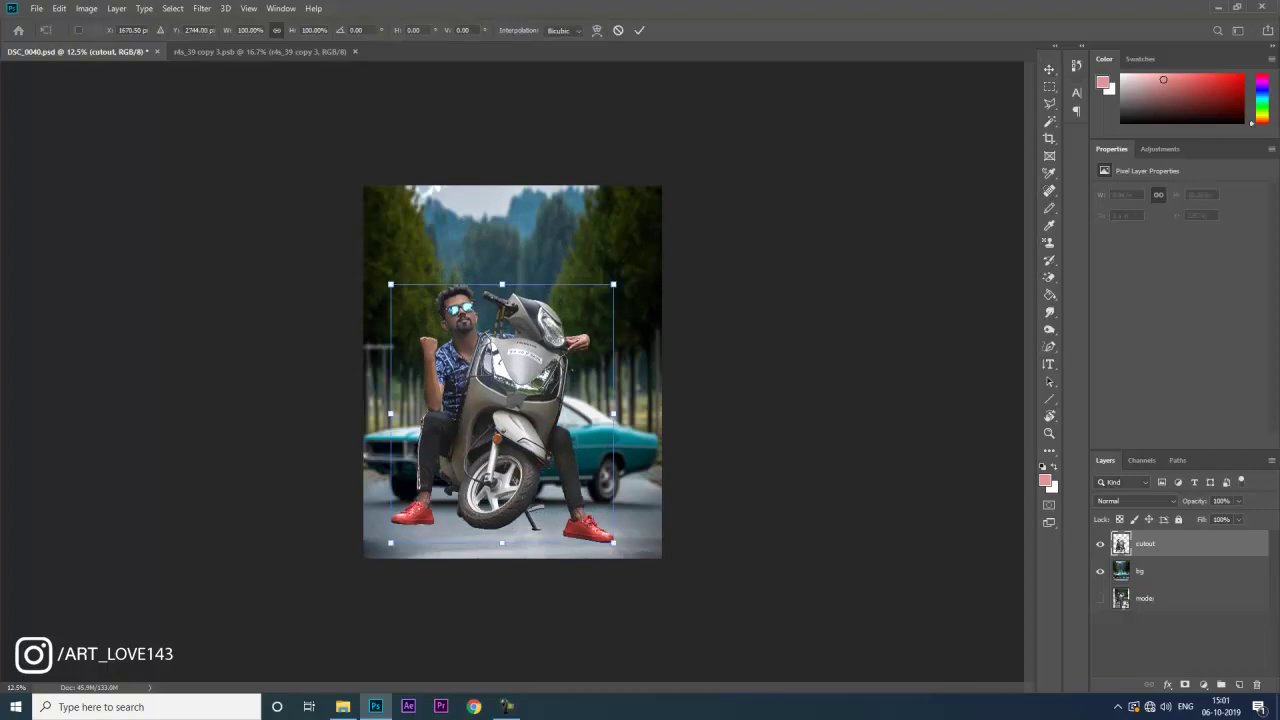
drag(613, 413, 563, 413)
drag(486, 407, 556, 405)
drag(652, 382, 668, 377)
key(Return)
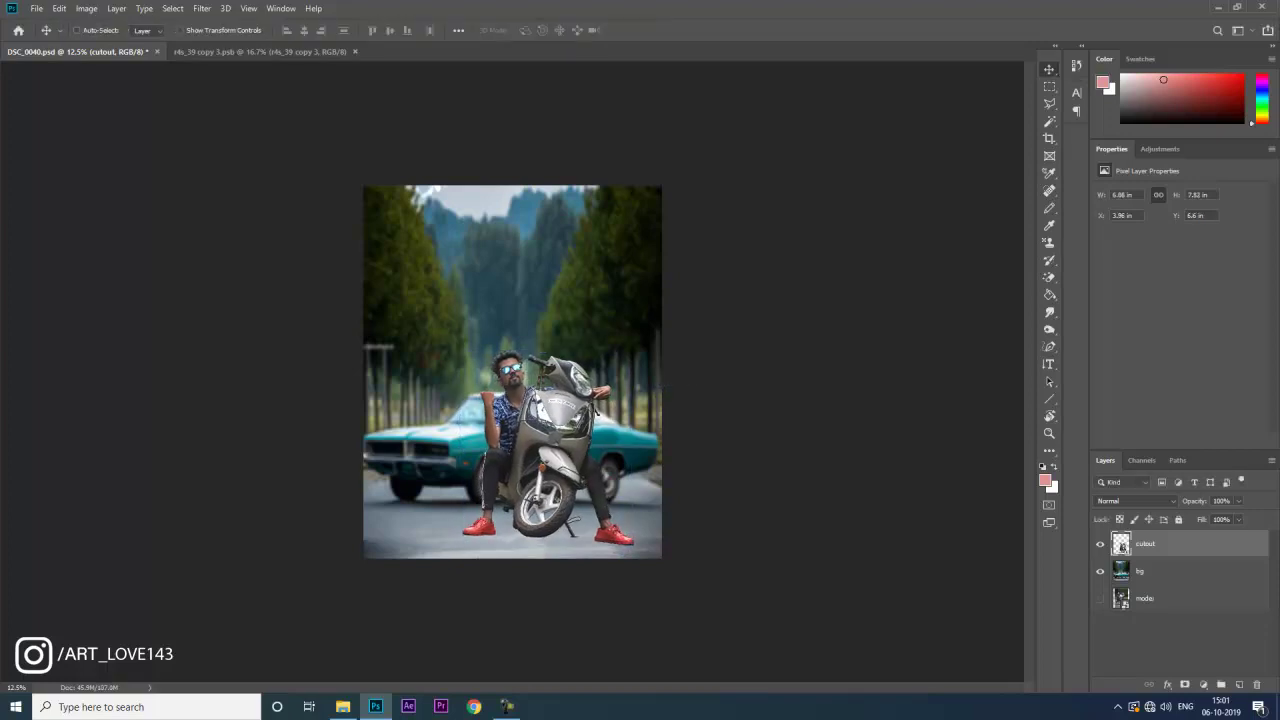
Move the cutout of the man and scooter slightly down, to a Y position of about 6.81 in.
key(ctrl+0)
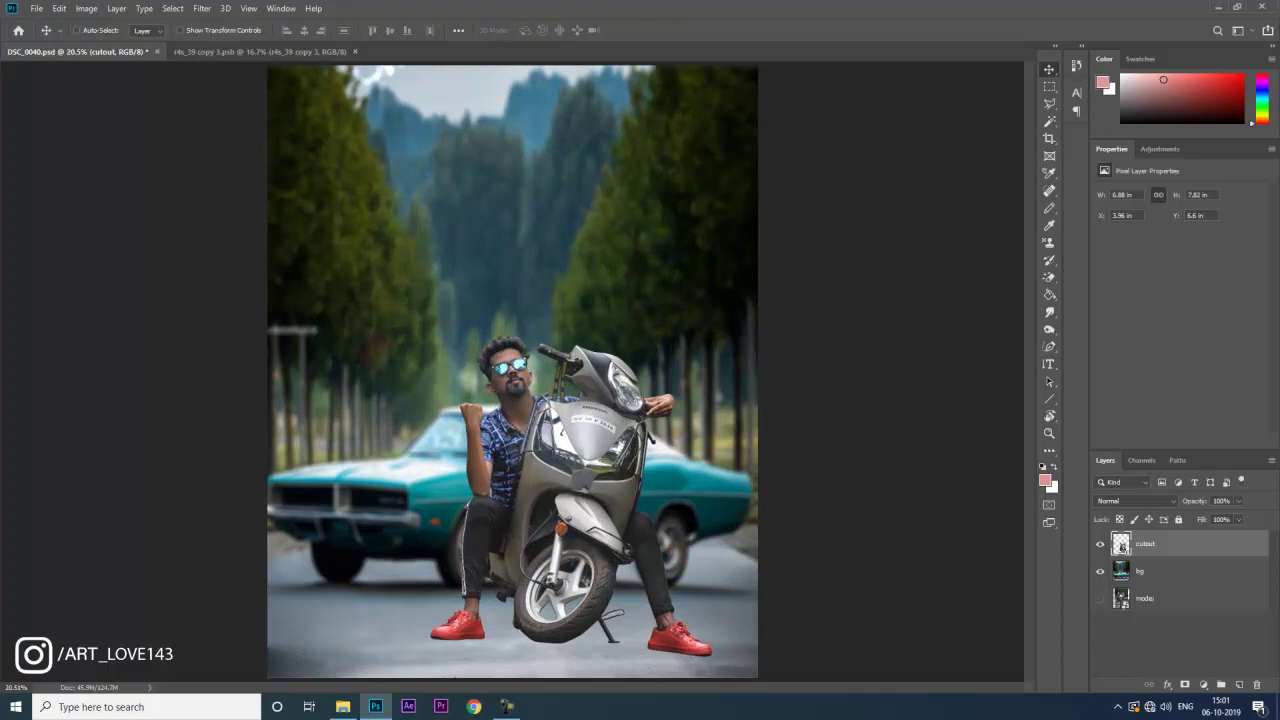
drag(635, 481, 635, 490)
key(ctrl+minus)
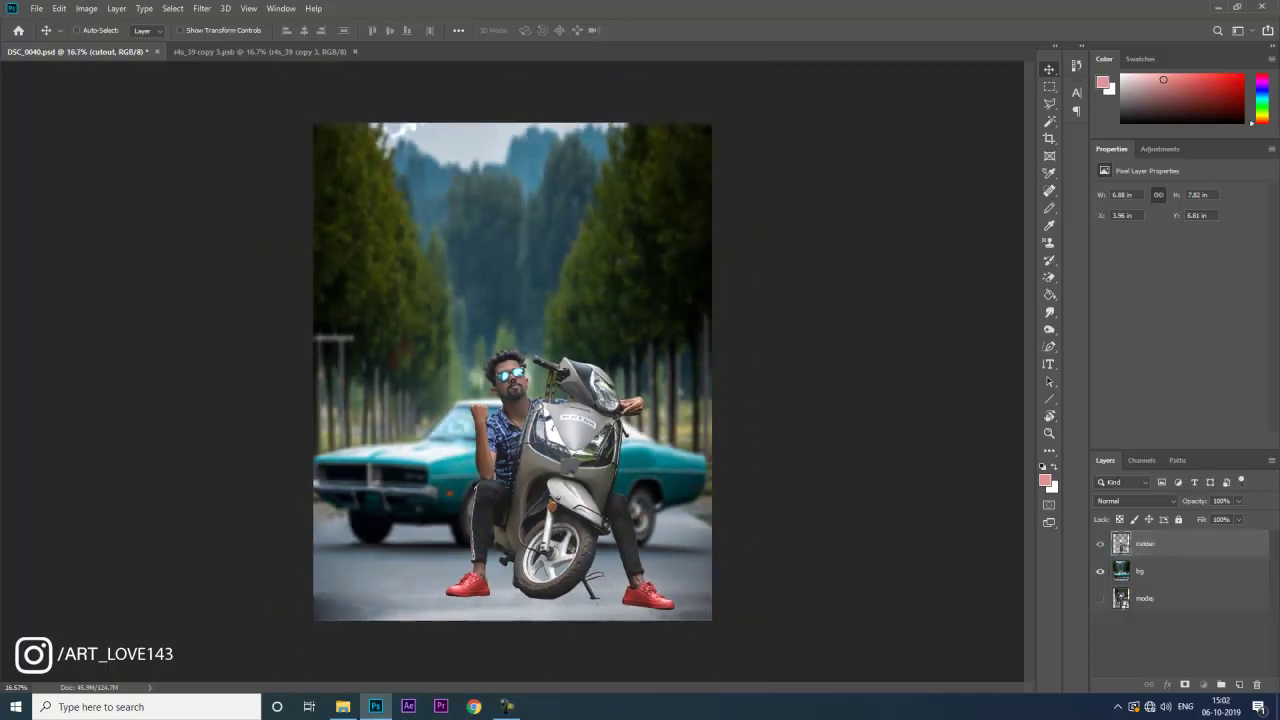
Move the model layer above the cutout layer and make it visible.
click(1185, 598)
drag(1185, 598, 1185, 534)
click(1100, 543)
key(ctrl+plus)
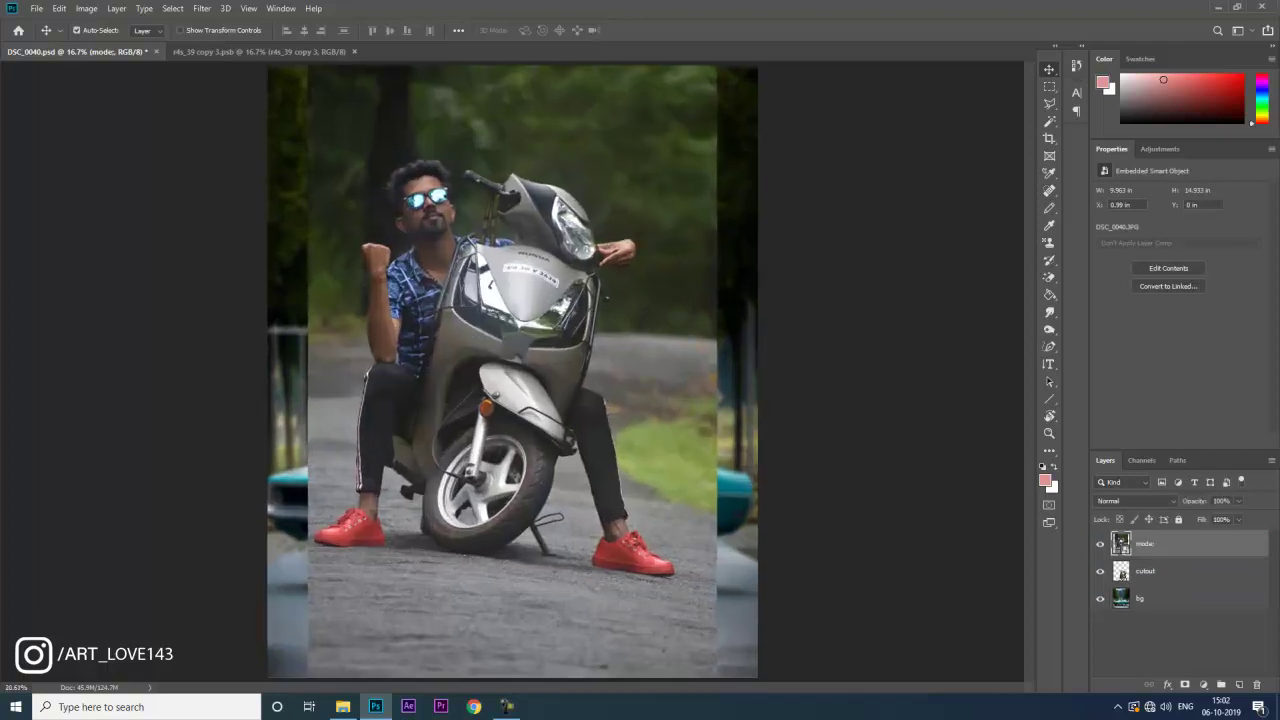
Set the model layer's opacity to 65% and move the photo down over the cutout of the man and scooter.
scroll(512, 370, down, 3)
key(ctrl+minus)
key(8)
key(5)
drag(508, 325, 534, 395)
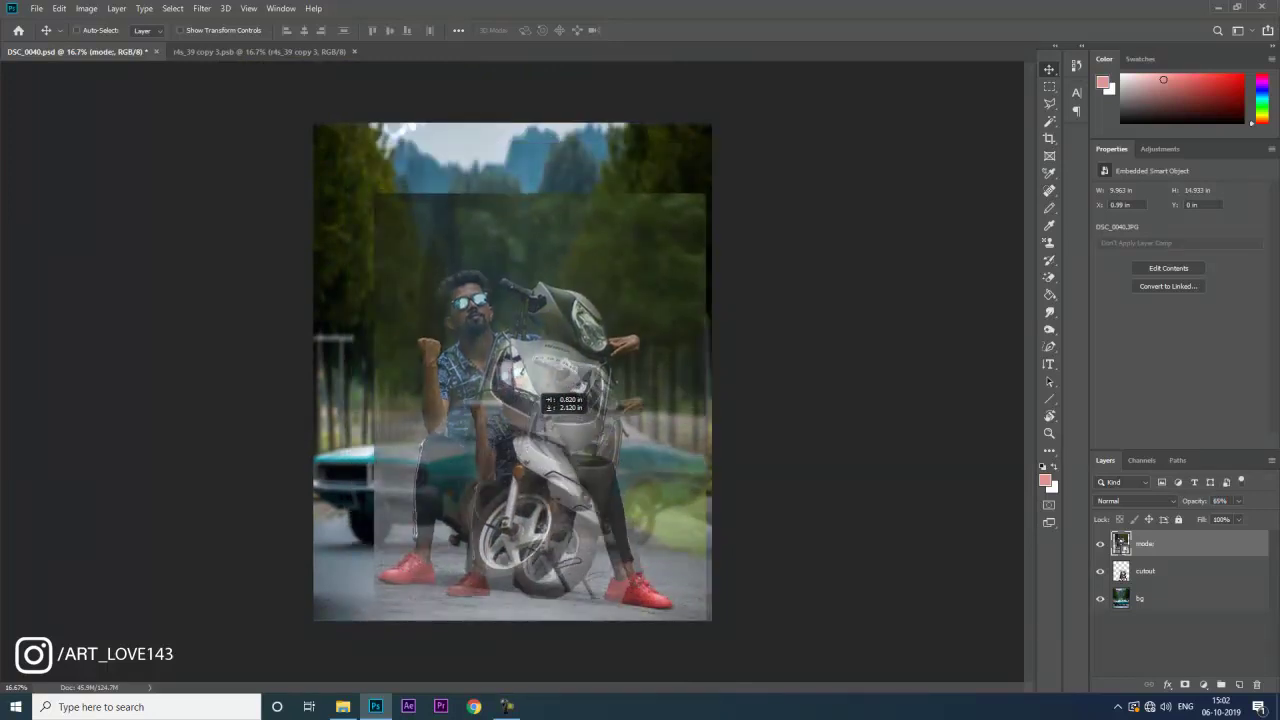
Scale the model layer to about 7.88 × 11.85 in and position it so its man and scooter line up with the cutout.
key(ctrl+t)
drag(705, 442, 632, 441)
key(ctrl+z)
drag(569, 372, 626, 410)
drag(722, 440, 668, 432)
drag(445, 242, 441, 230)
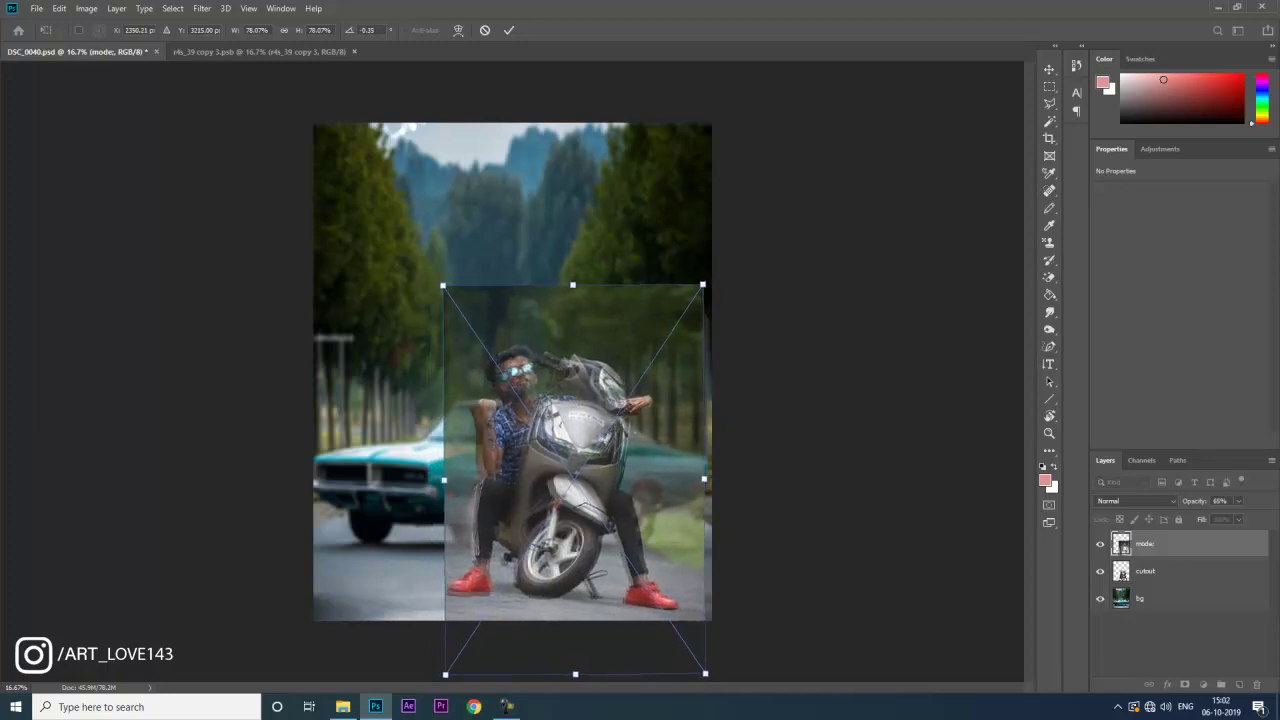
drag(530, 425, 523, 425)
drag(569, 674, 569, 677)
key(Return)
drag(588, 392, 588, 400)
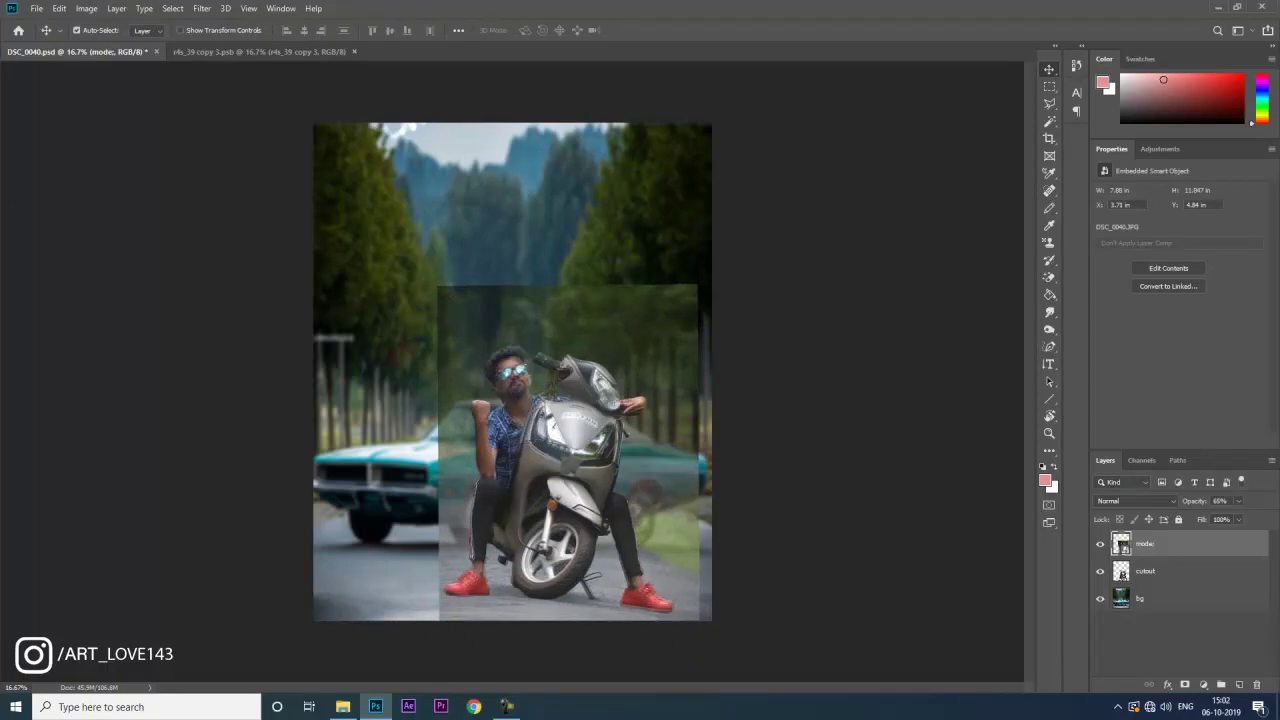
Rotate the model layer slightly to match the cutout's tilt and set its opacity to 100%.
key(ctrl+t)
drag(572, 240, 574, 240)
key(Return)
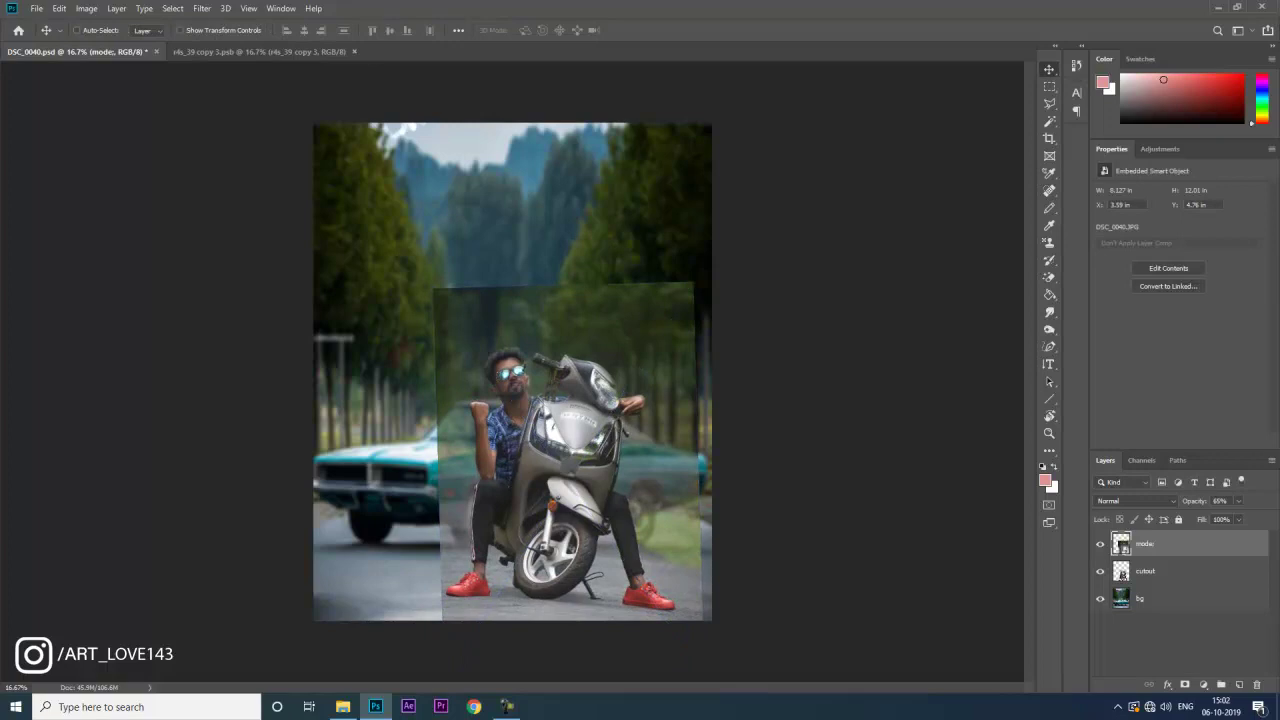
key(0)
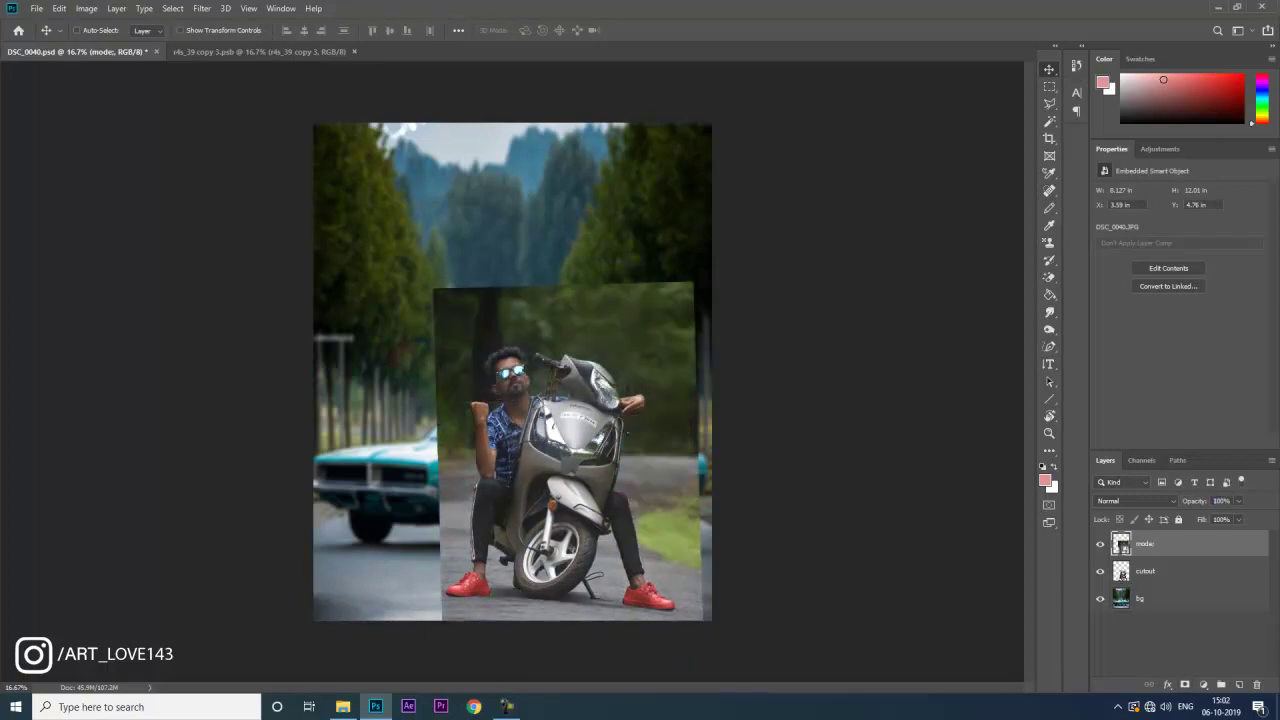
Add a white layer mask to the model layer and choose the Brush tool with black for painting on it.
key(ctrl+plus)
scroll(512, 371, down, 6)
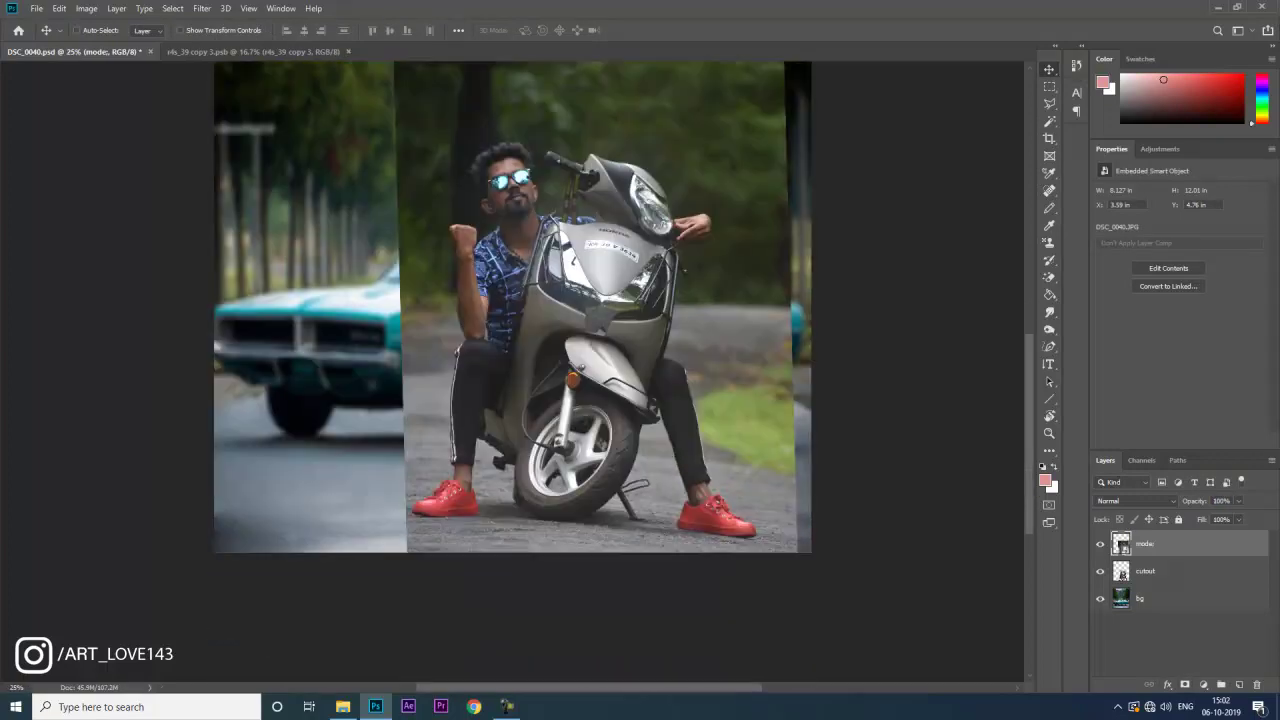
scroll(512, 258, down, 2)
key(ctrl+plus)
key(ctrl+plus)
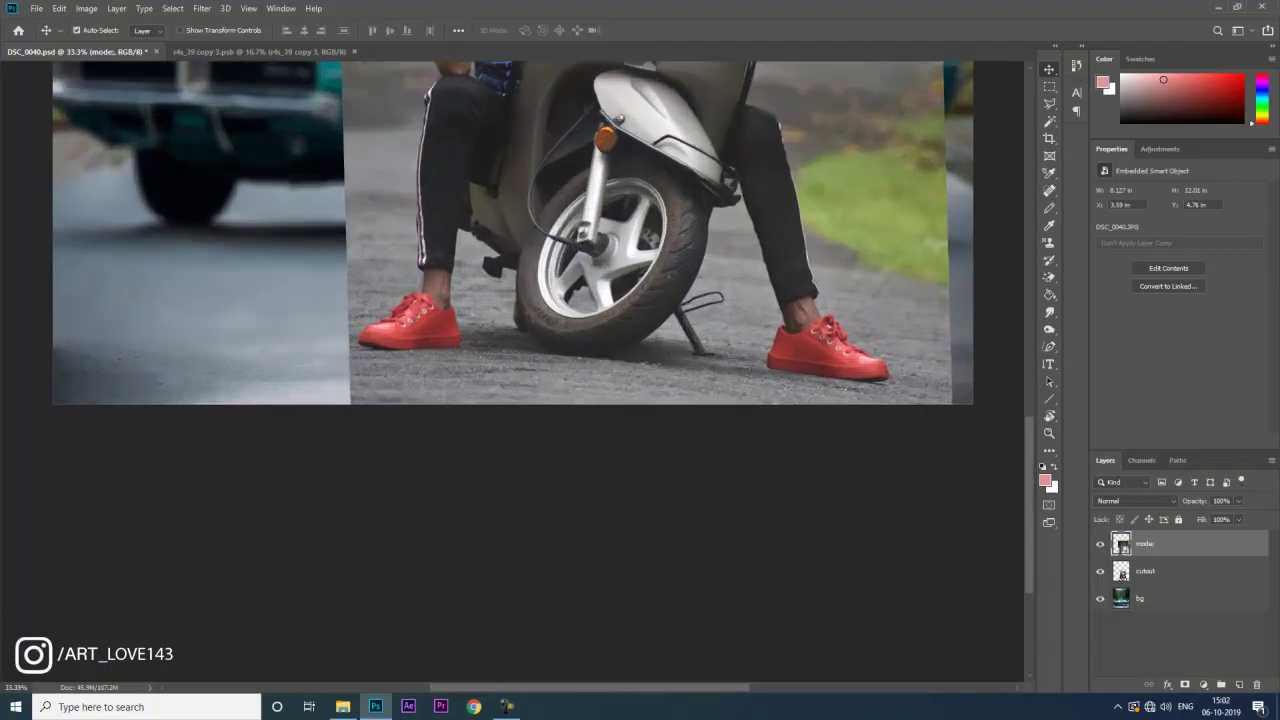
key(ctrl+plus)
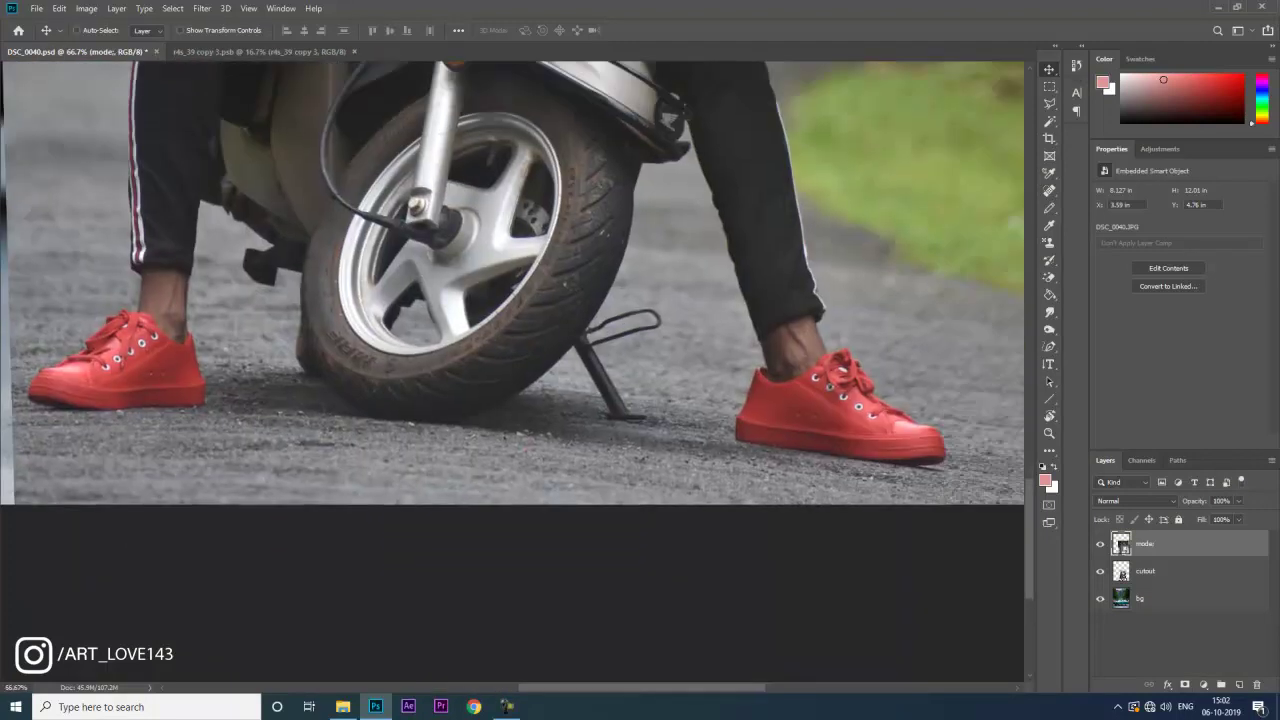
click(1185, 685)
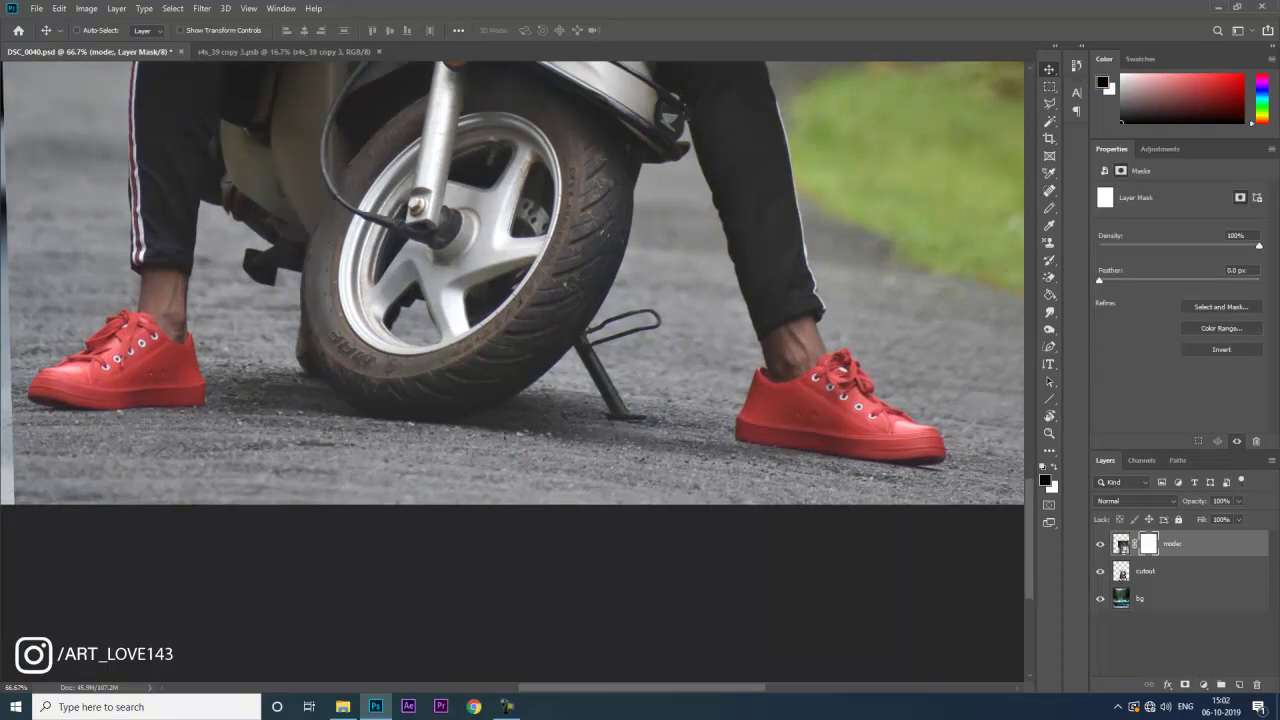
right_click(1049, 451)
click(1105, 477)
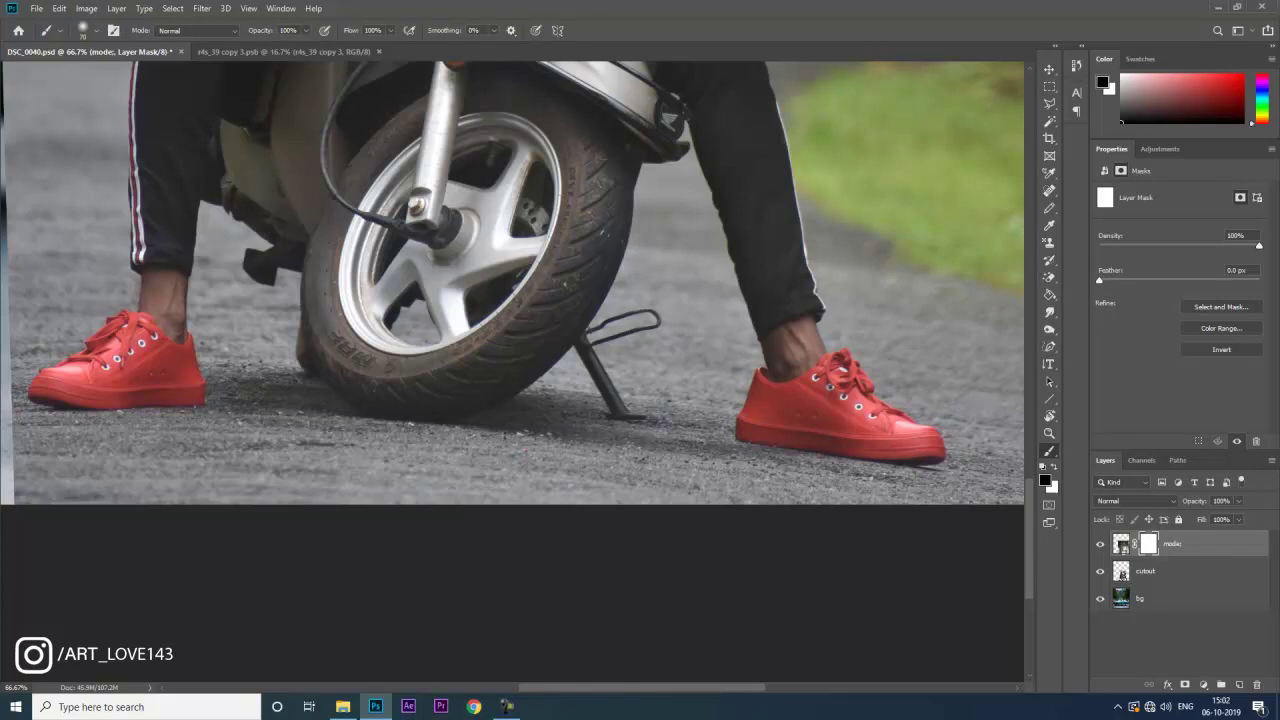
Paint black on the mask along the ground shadow beneath the sole of the right red shoe.
key(])
drag(925, 470, 862, 462)
key(bracketright)
key(bracketleft)
drag(852, 457, 730, 441)
key(bracketright)
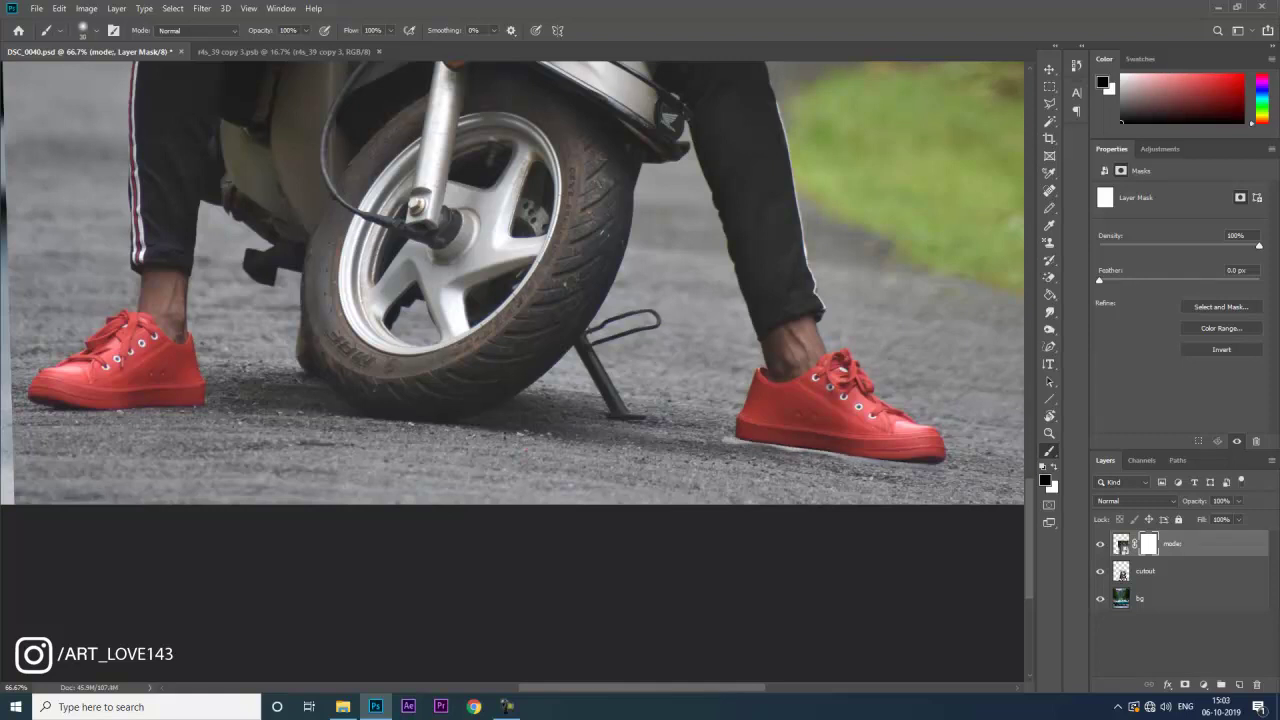
Paint the mask black with a 70 px Soft Round brush over the shadows around the kickstand, under the wheel and toward the left shoe.
right_click(724, 444)
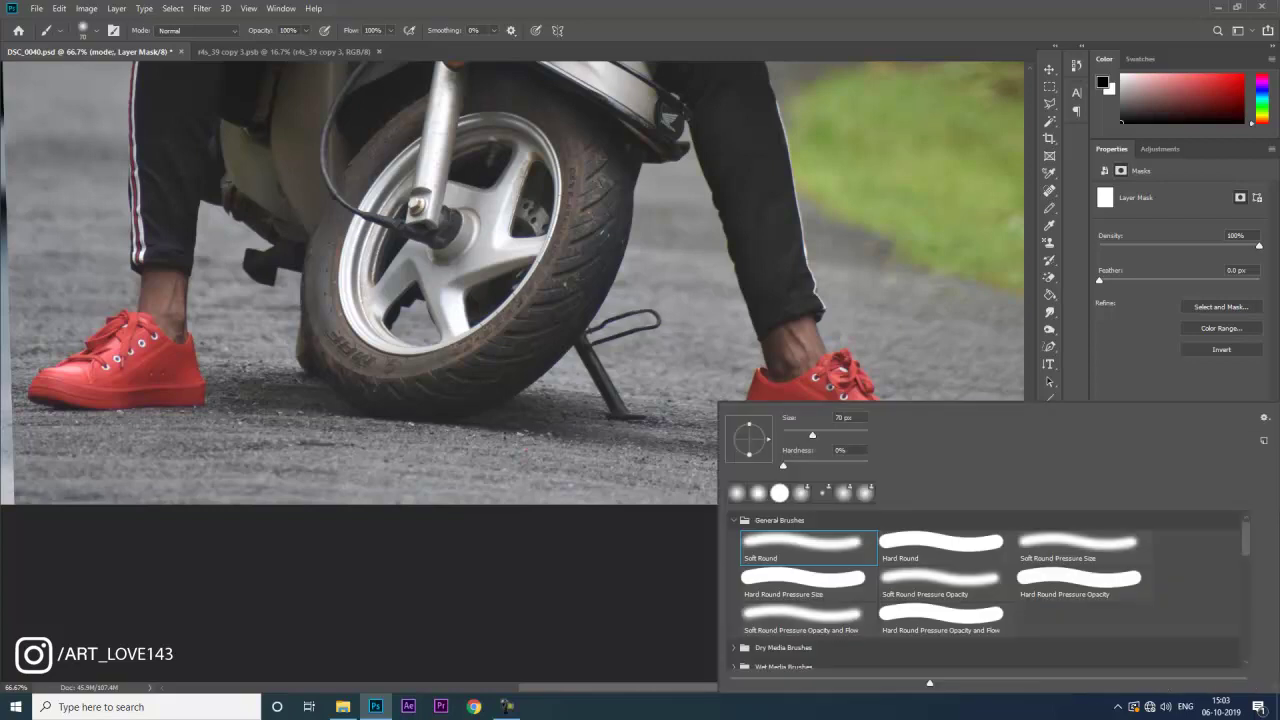
mouse_move(560, 418)
mouse_down()
mouse_move(500, 414)
mouse_move(875, 462)
mouse_up()
mouse_move(740, 436)
mouse_down()
mouse_move(505, 402)
mouse_move(455, 420)
mouse_move(205, 402)
mouse_up()
drag(330, 384, 210, 386)
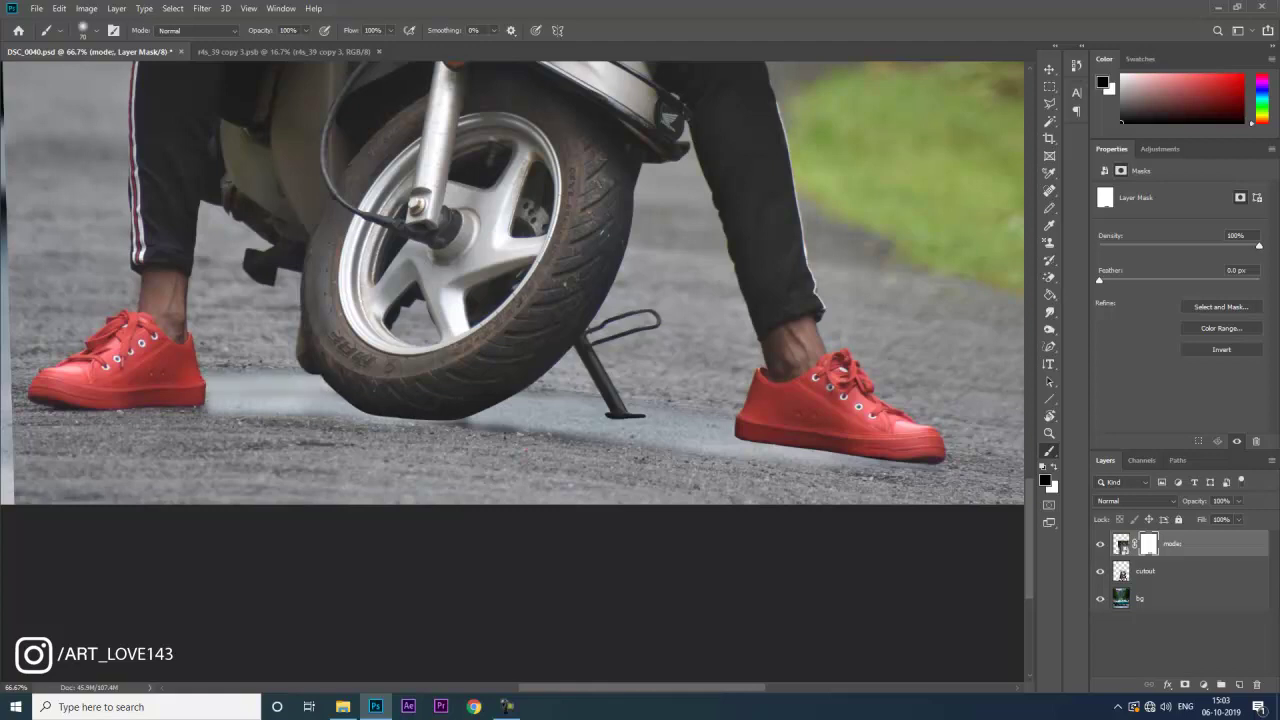
Paint the remaining shadows under the left shoe, wheel and right shoe on the mask, and invert the mask to keep only the shadows.
scroll(512, 372, left, 5)
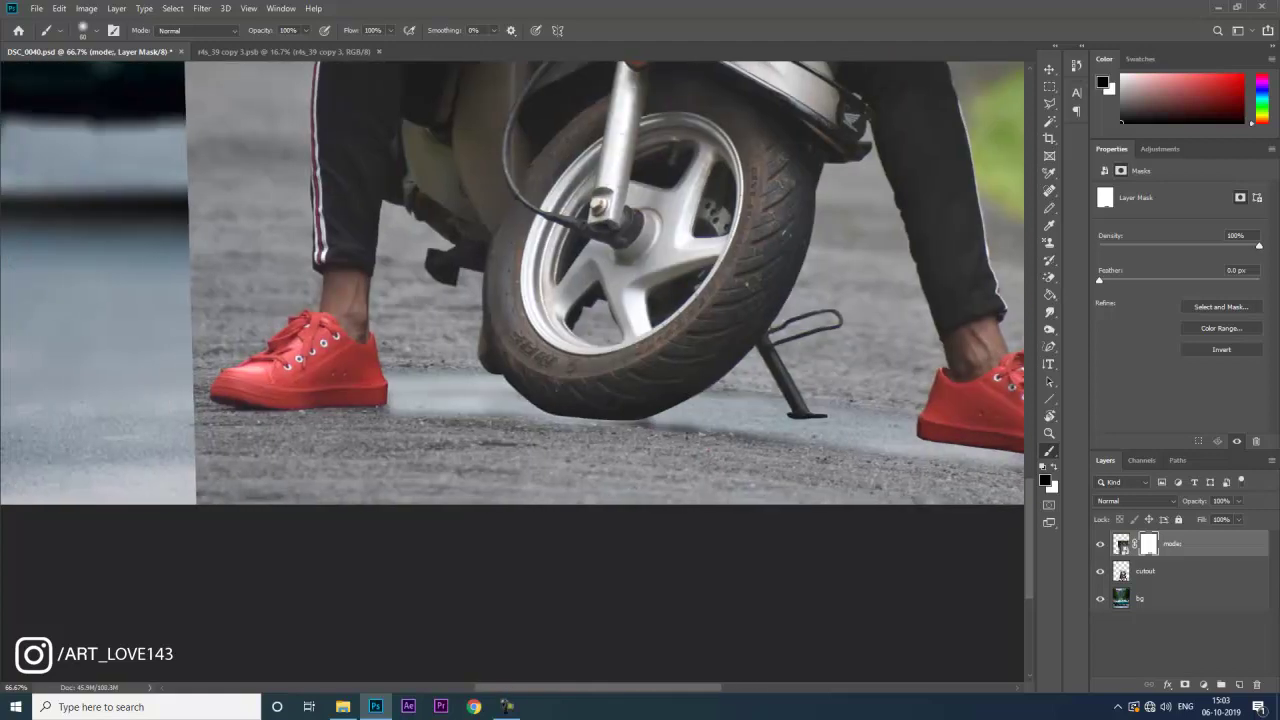
drag(316, 412, 384, 407)
drag(650, 424, 767, 435)
drag(767, 435, 587, 433)
key(])
drag(888, 459, 913, 461)
key(ctrl+0)
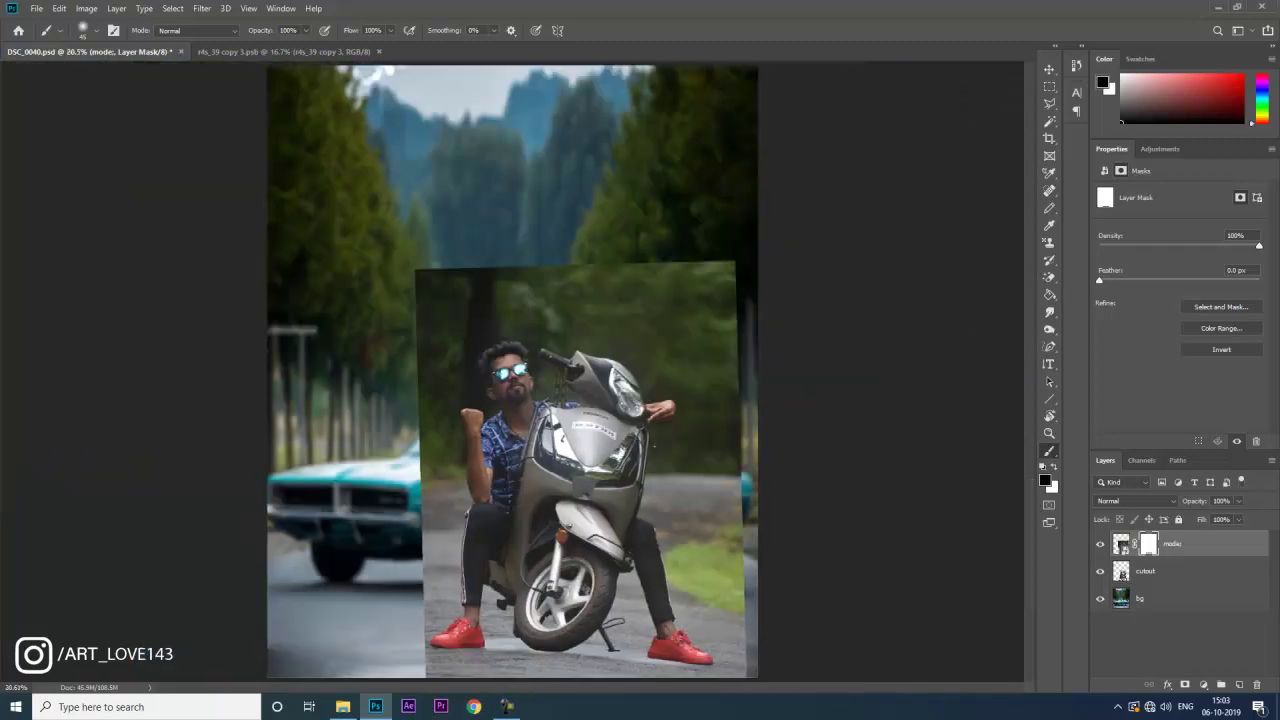
key(ctrl+i)
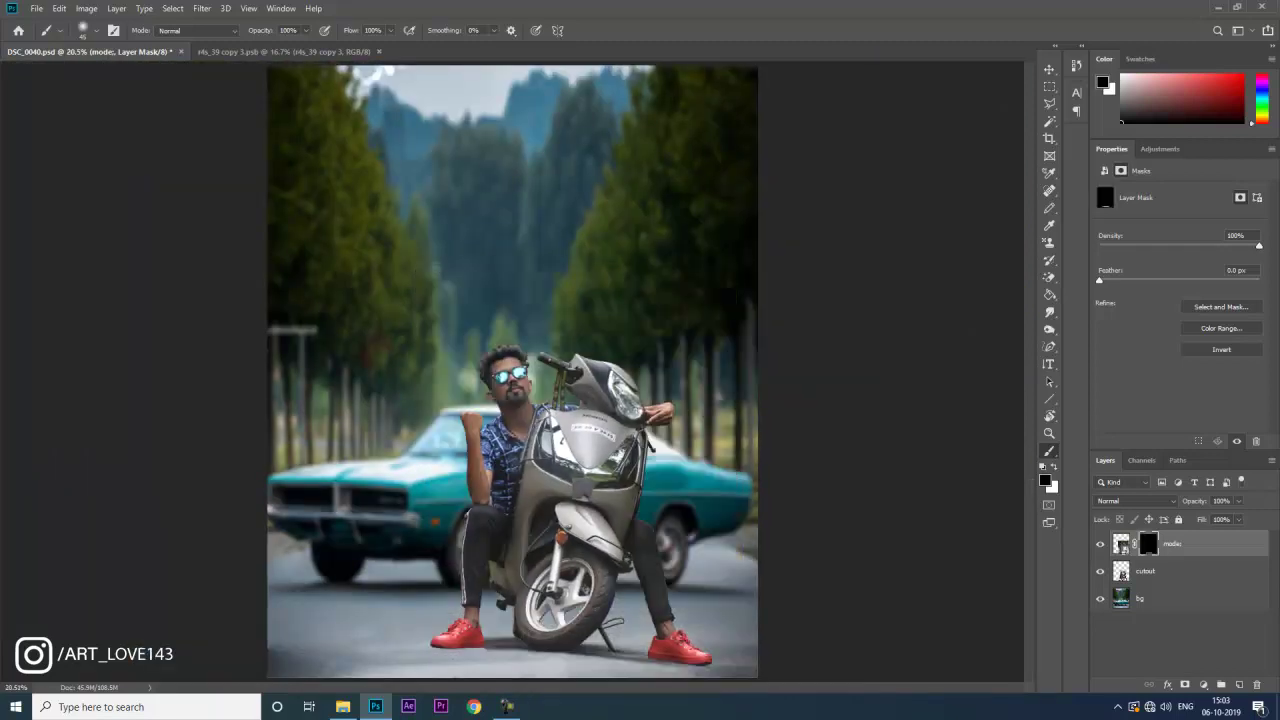
Rasterize the model layer and apply its layer mask.
right_click(1143, 544)
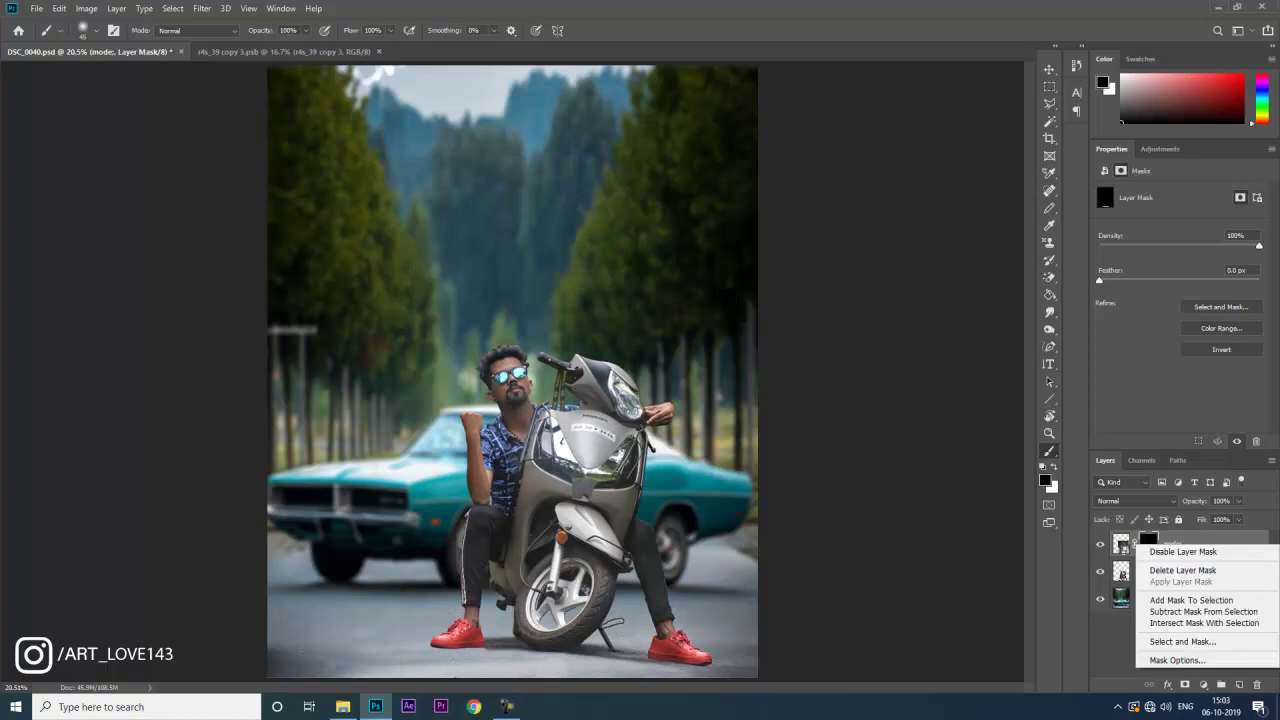
right_click(1186, 544)
click(1060, 362)
right_click(1147, 544)
click(1180, 577)
Darken the shadow pixels on the model layer with Hue/Saturation, setting Lightness to -56.
key(ctrl+u)
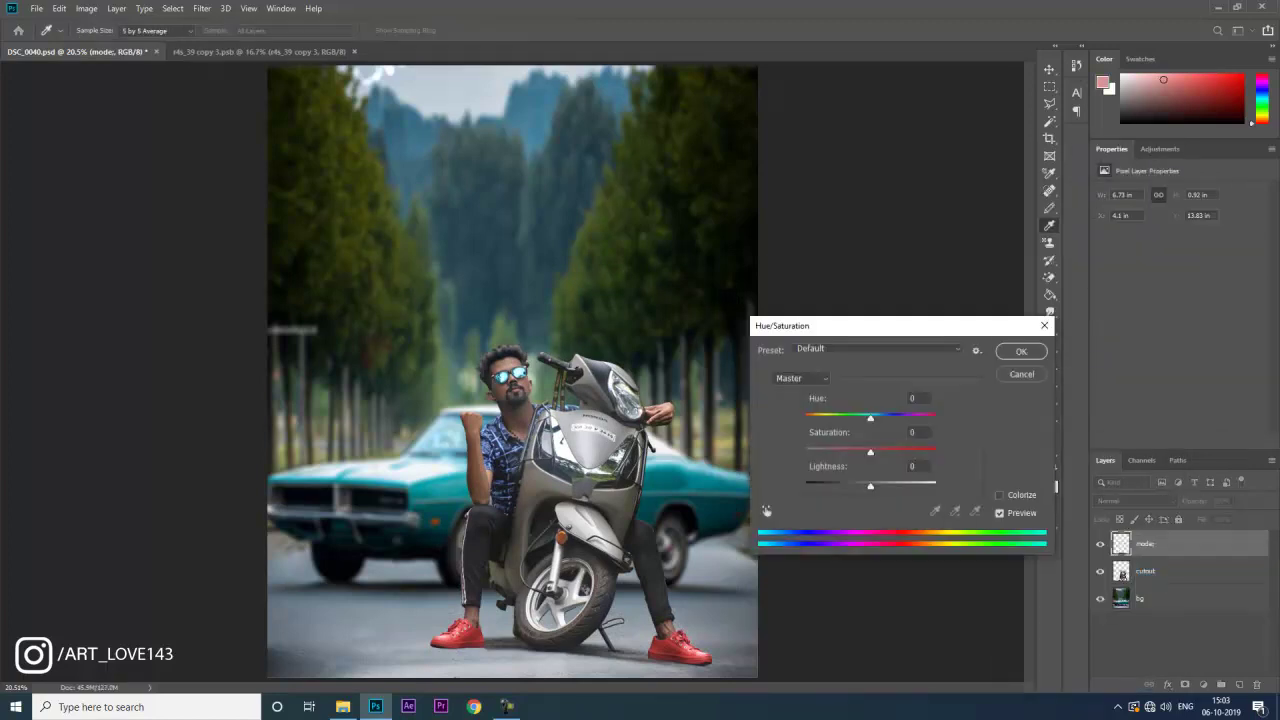
drag(870, 486, 834, 486)
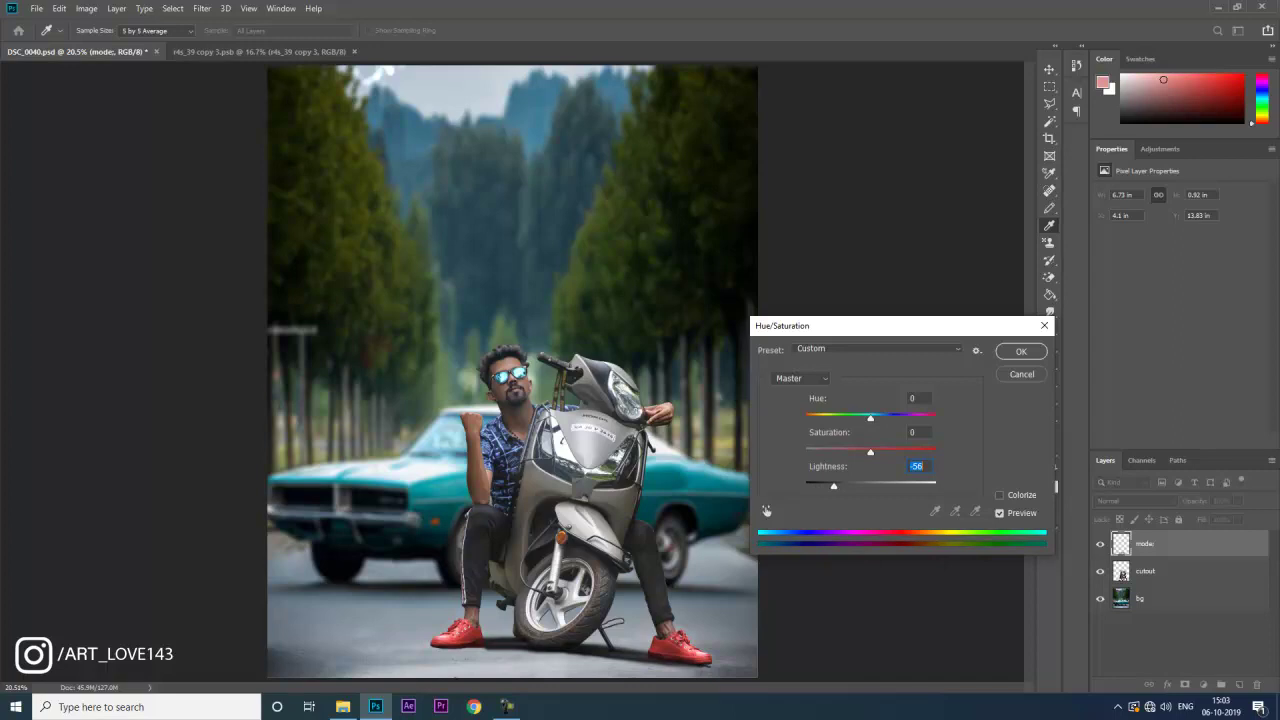
key(Return)
key(b)
Set the model layer's blend mode to Multiply and its fill to 62%.
drag(1205, 519, 1198, 519)
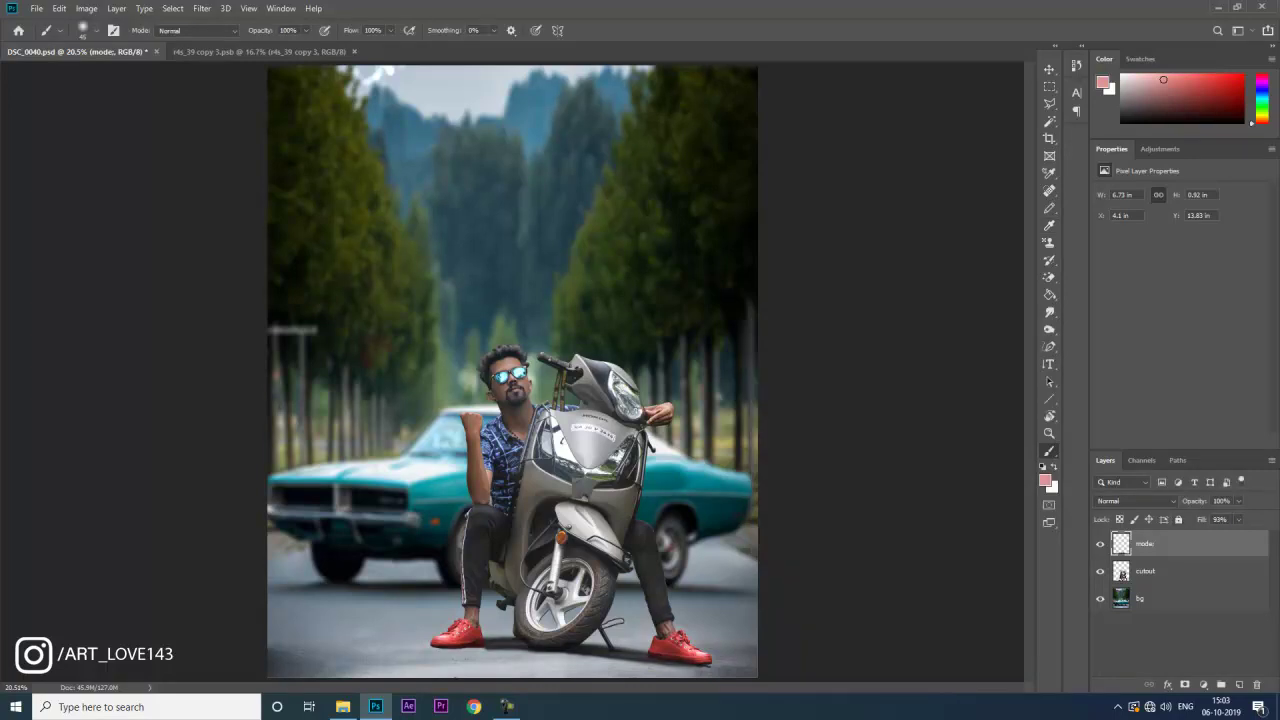
click(1135, 500)
click(1106, 411)
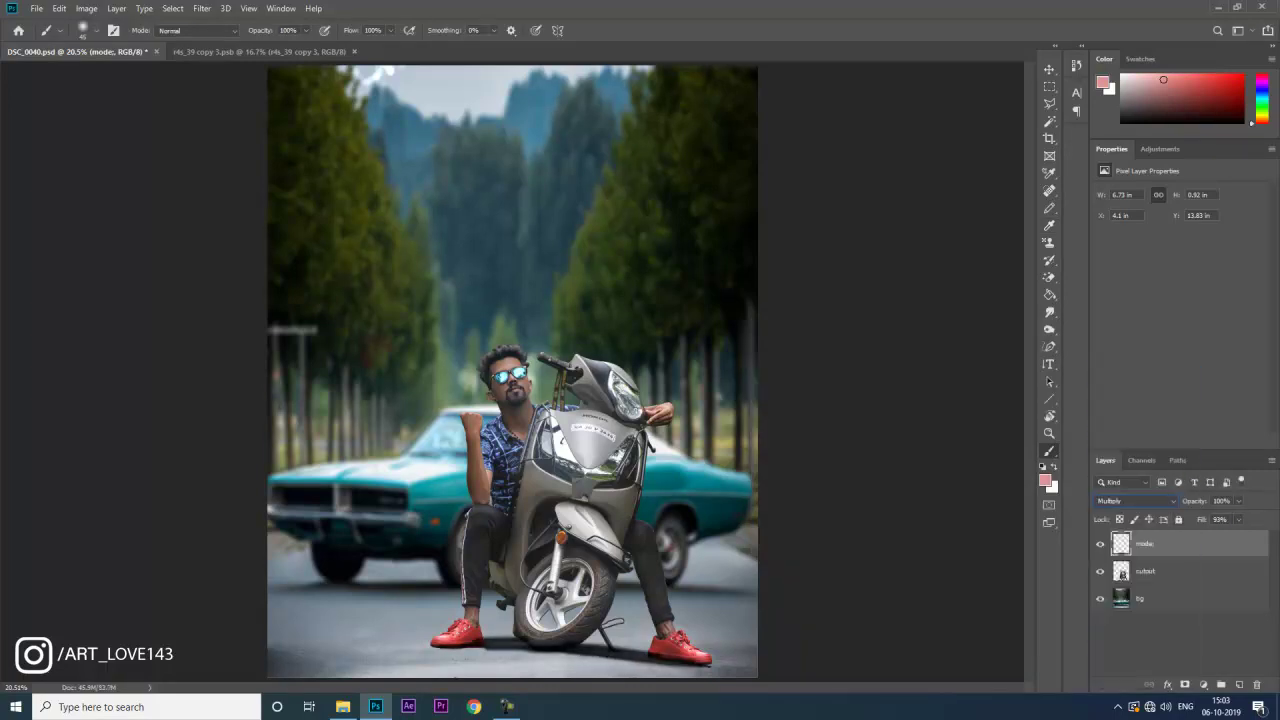
drag(1206, 519, 1172, 519)
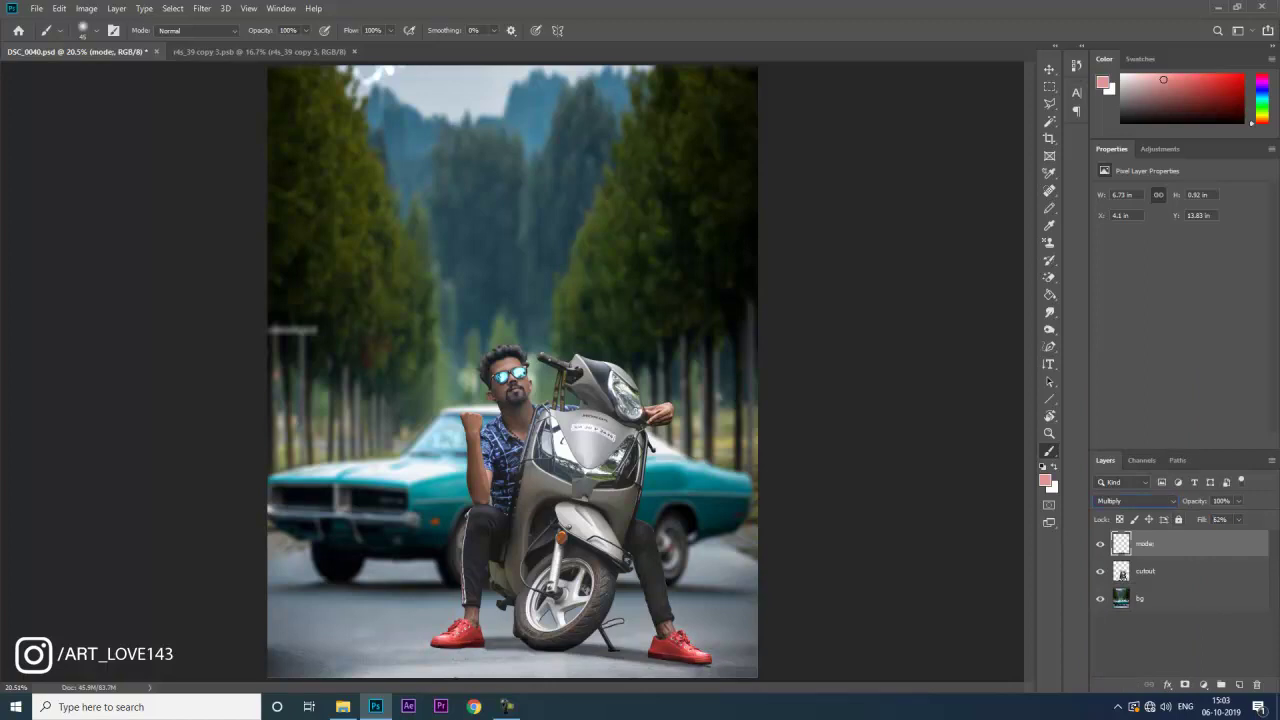
Compare the image with and without the shadow layer, and move the model layer below the cutout layer.
click(507, 706)
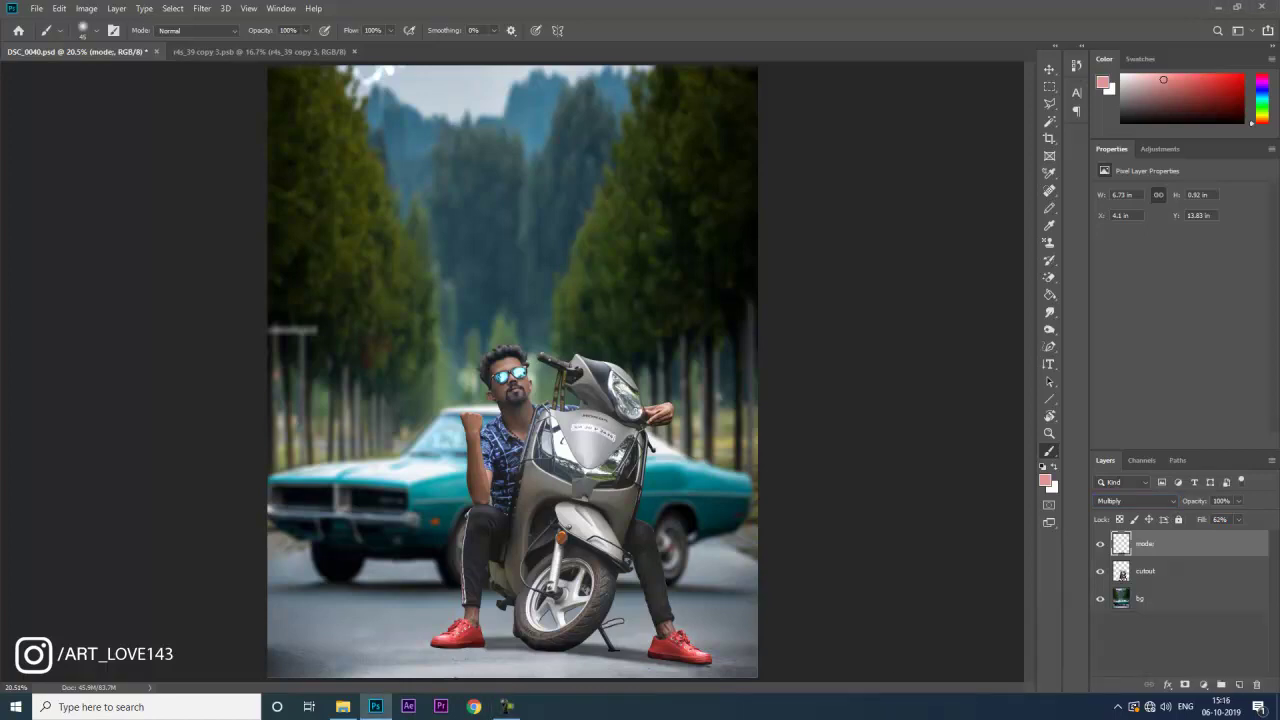
click(1100, 544)
click(1100, 544)
drag(1180, 544, 1180, 582)
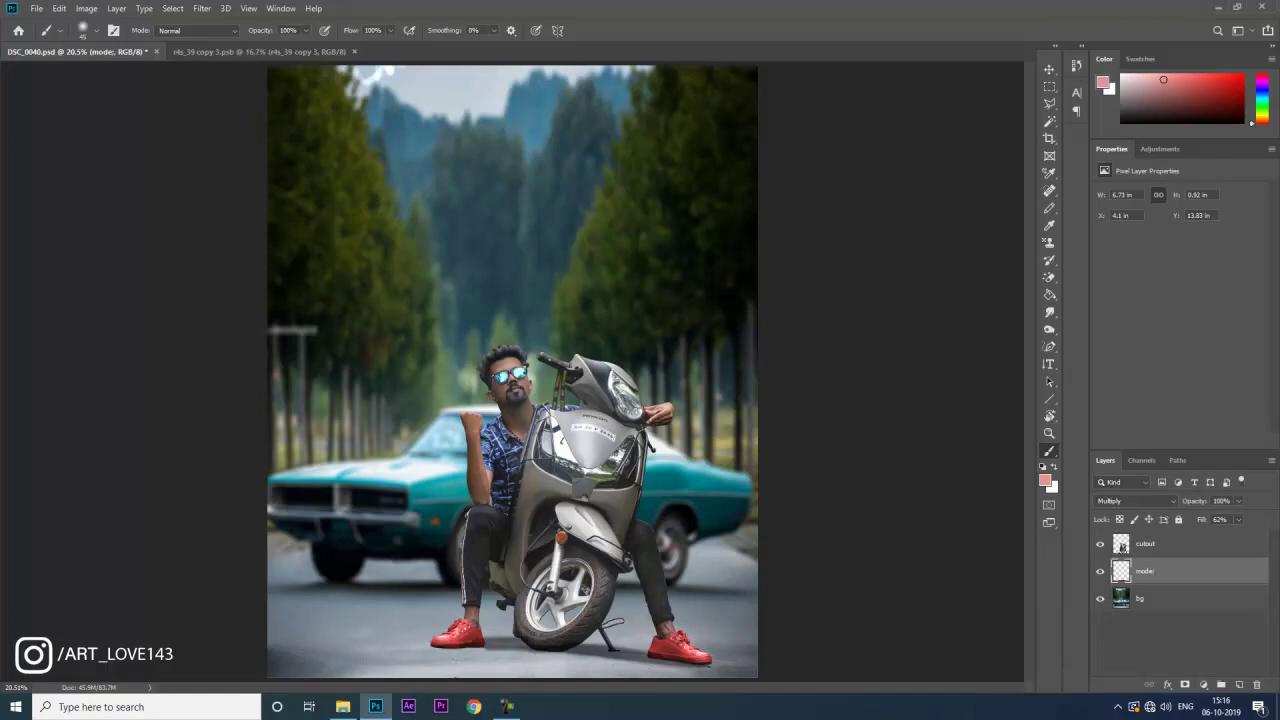
Paint extra shadow on the model layer between the left shoe and the wheel with a black brush at 64% opacity.
key(ctrl+plus)
scroll(512, 372, down, 7)
key(ctrl+plus)
key(ctrl+plus)
key(ctrl+plus)
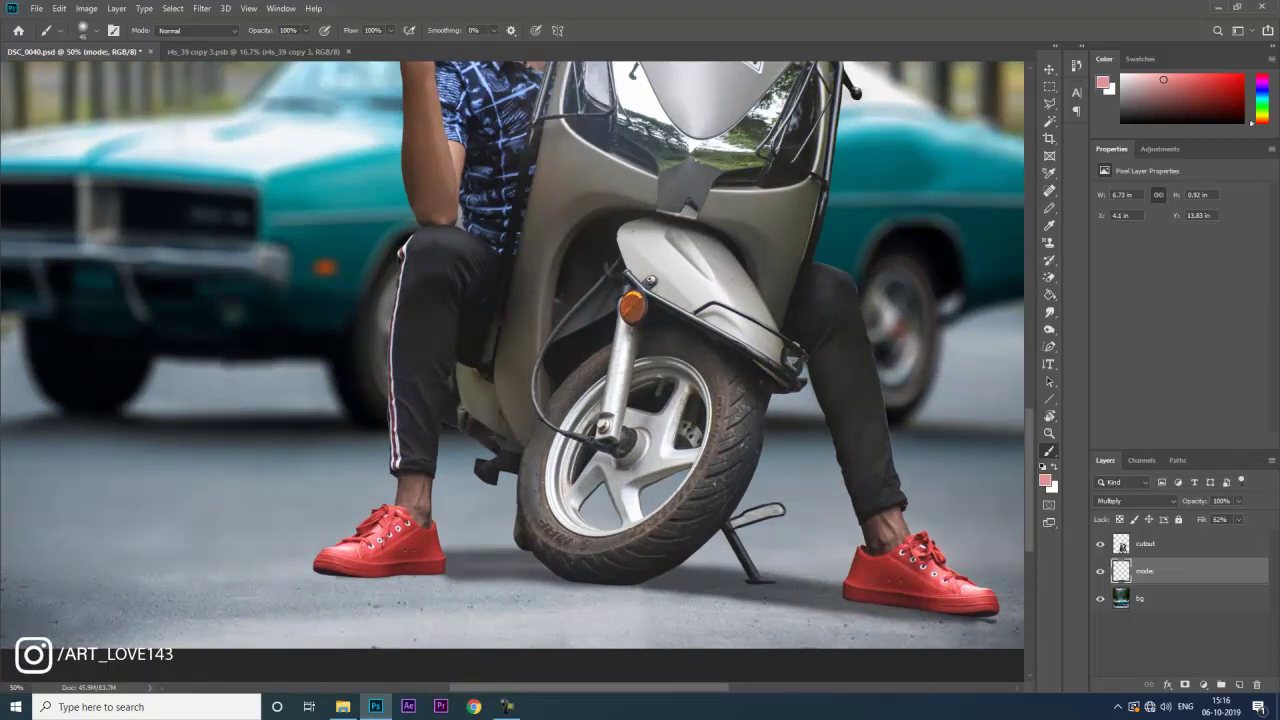
key(6)
key(4)
key(d)
drag(470, 556, 540, 556)
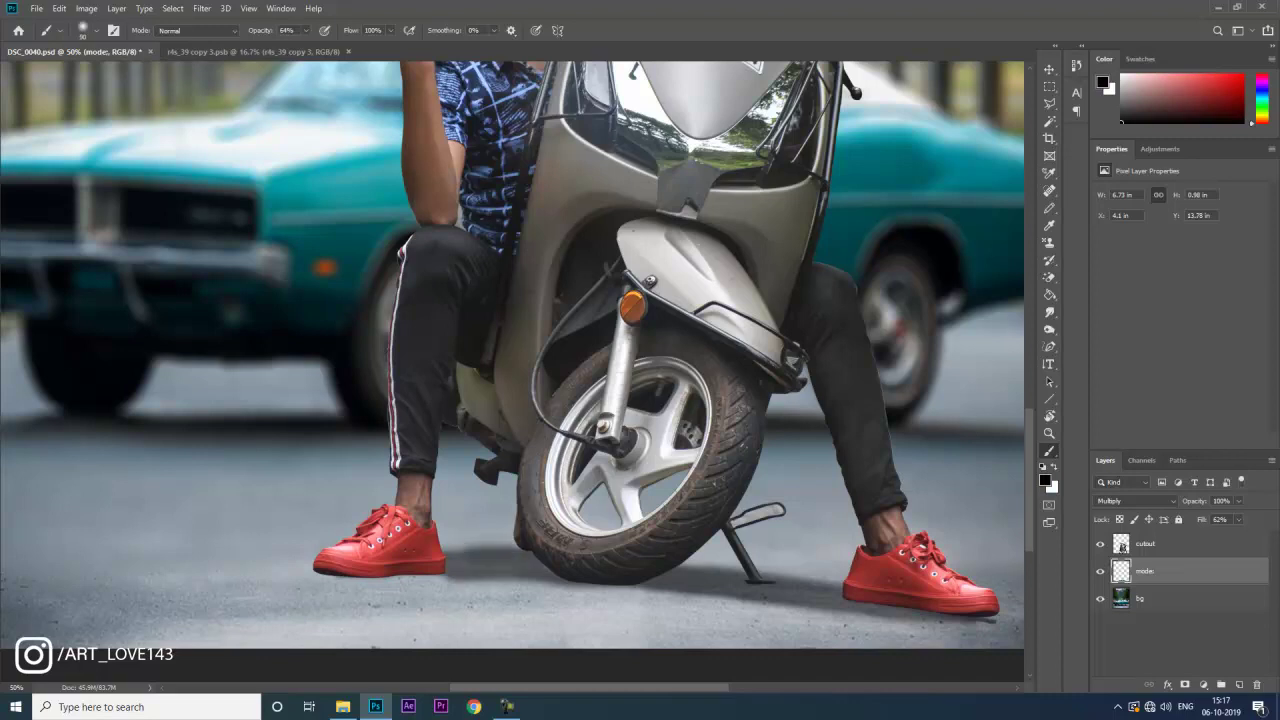
click(460, 556)
click(769, 592)
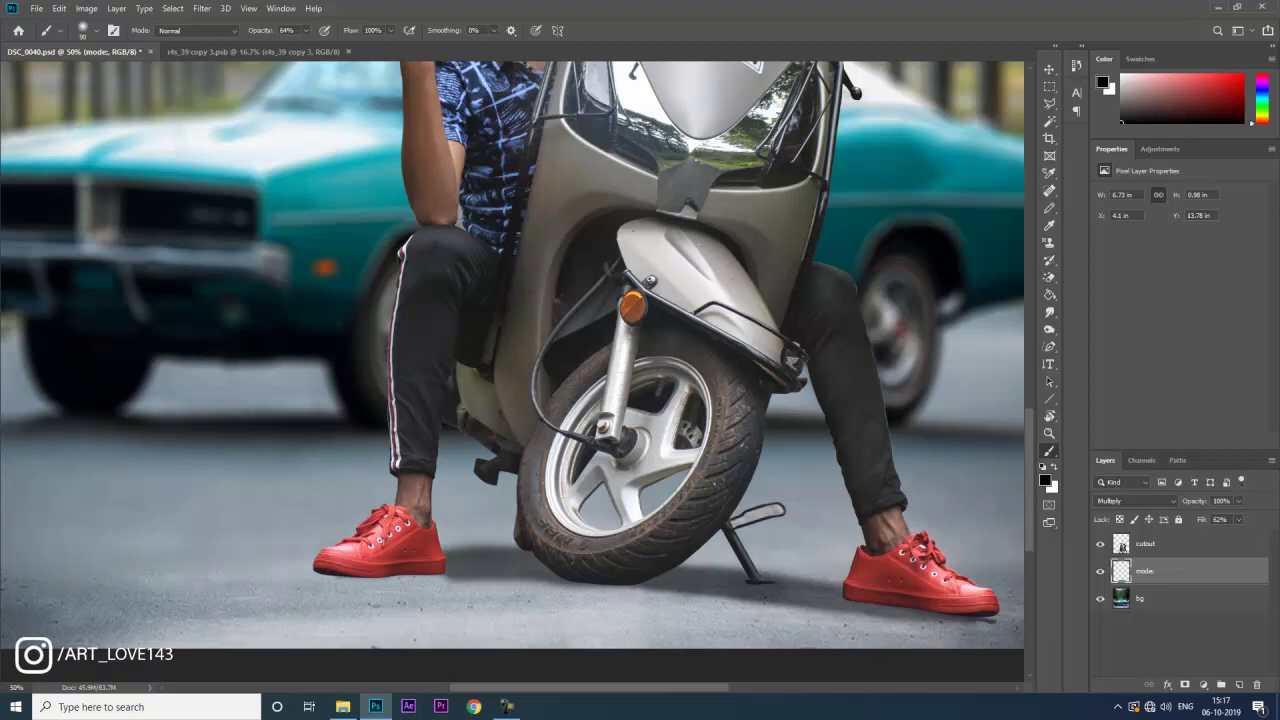
Create a new layer above the model layer, paint a soft black spot on it and squash the spot into a thin horizontal streak.
click(1239, 685)
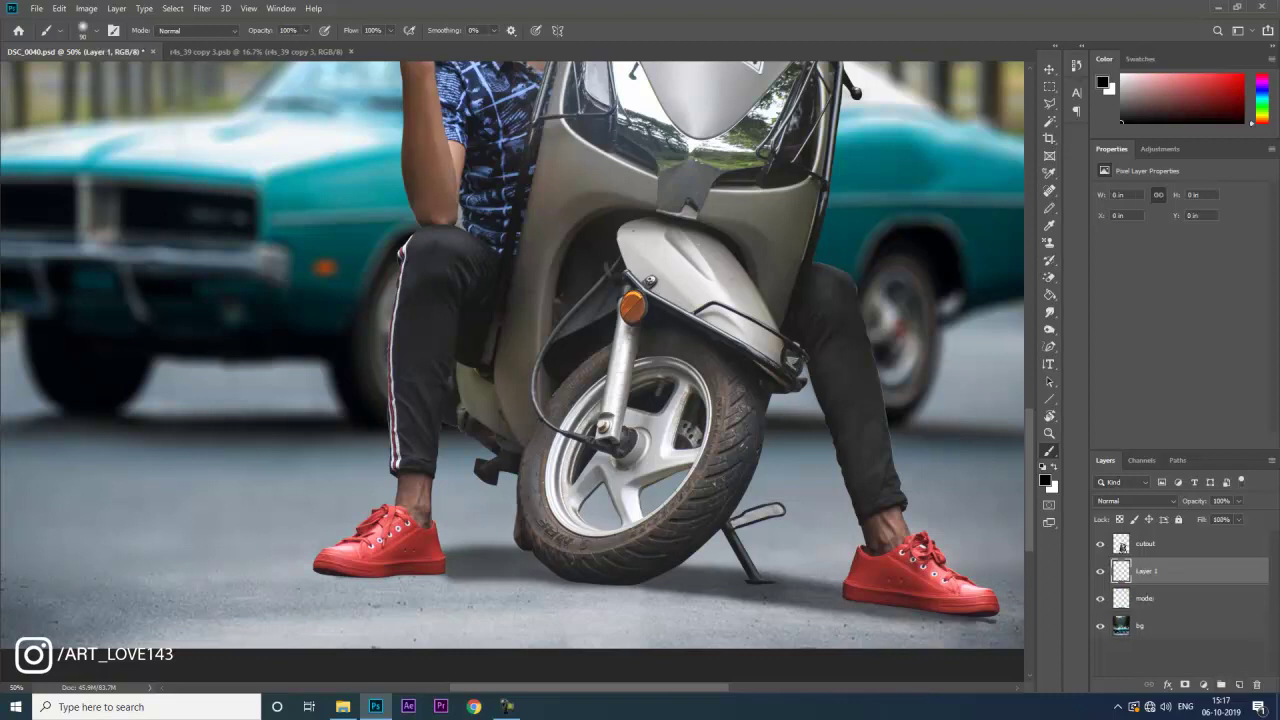
click(234, 500)
key(ctrl+t)
drag(234, 477, 307, 493)
key(ctrl+z)
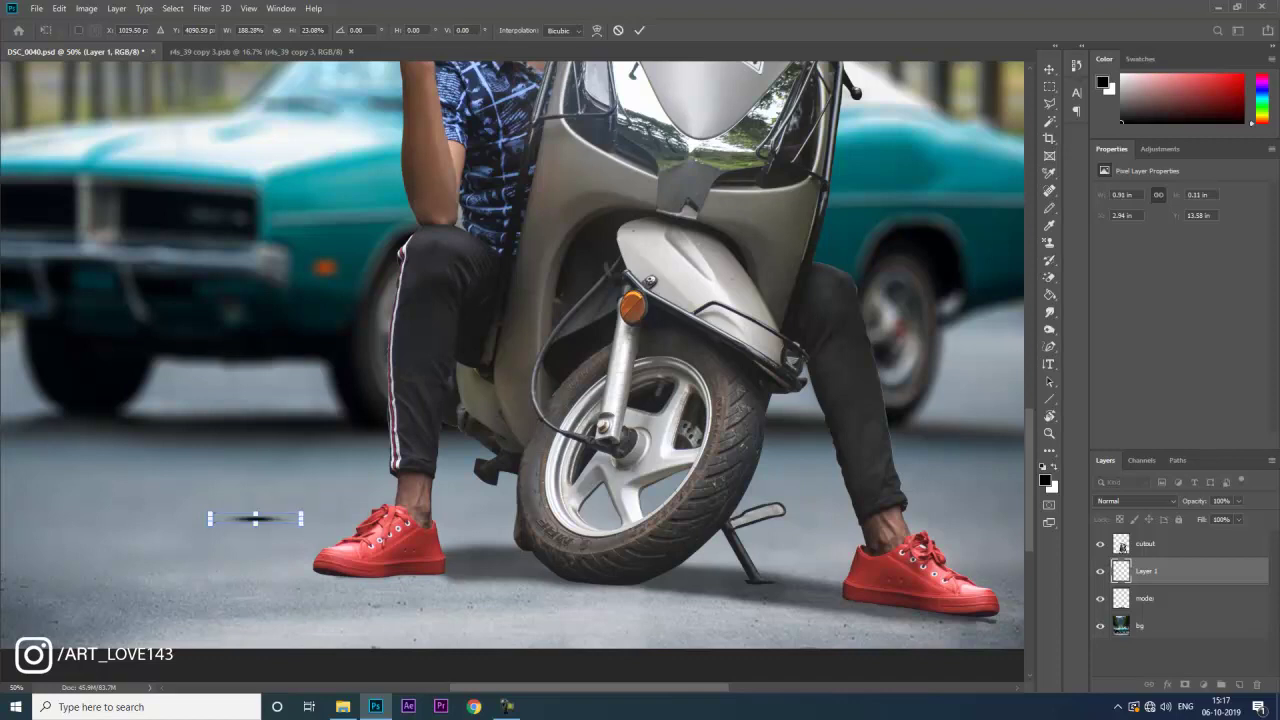
drag(301, 518, 315, 489)
key(ctrl+z)
key(Return)
Move the black streak under the sole of the left red shoe and adjust its angle and position there.
key(v)
drag(441, 428, 511, 500)
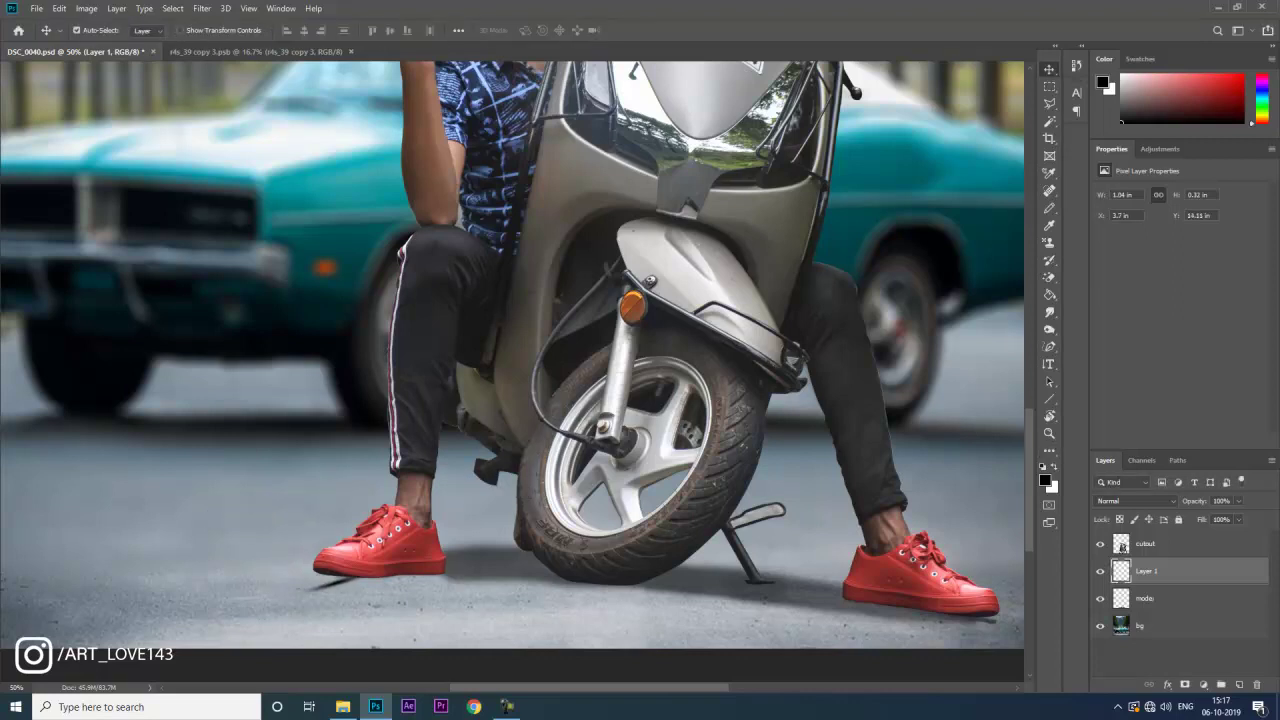
key(ctrl+t)
drag(354, 522, 361, 525)
drag(361, 580, 377, 580)
key(Return)
Rotate the shadow streak about 3.9° and nudge it into place just below the left shoe's sole.
key(ctrl+t)
drag(370, 530, 374, 531)
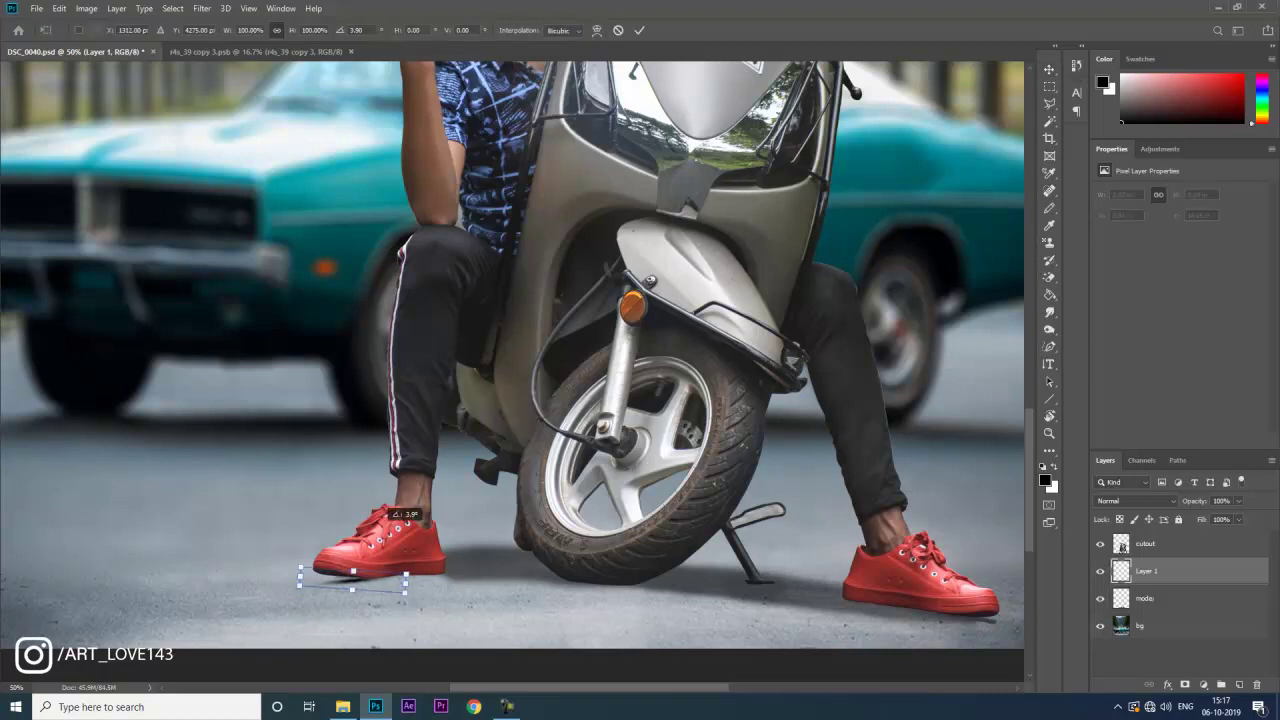
key(Return)
drag(379, 582, 386, 578)
key(Down)
key(Down)
key(Down)
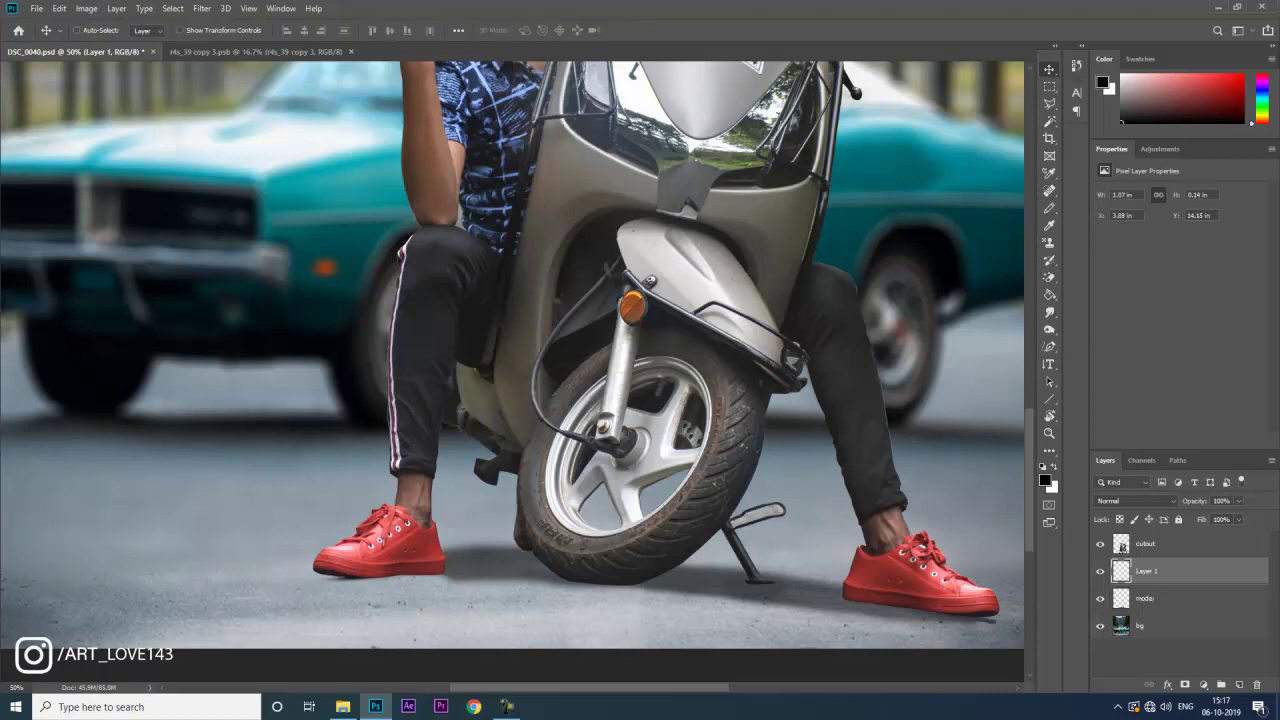
key(Down)
key(Down)
key(Down)
key(Down)
Enlarge the shadow streak under the left shoe to about 1.24 × 0.16 in.
key(ctrl+minus)
key(ctrl+t)
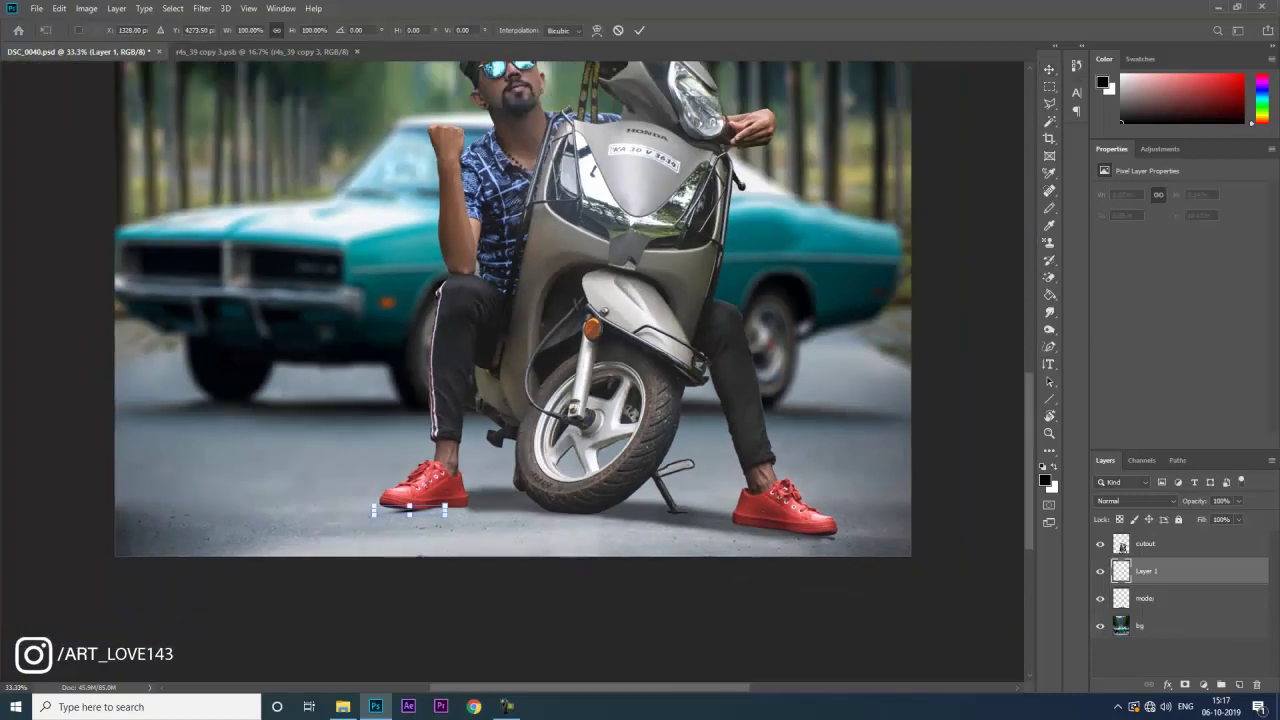
drag(445, 509, 417, 491)
key(Return)
key(ctrl+minus)
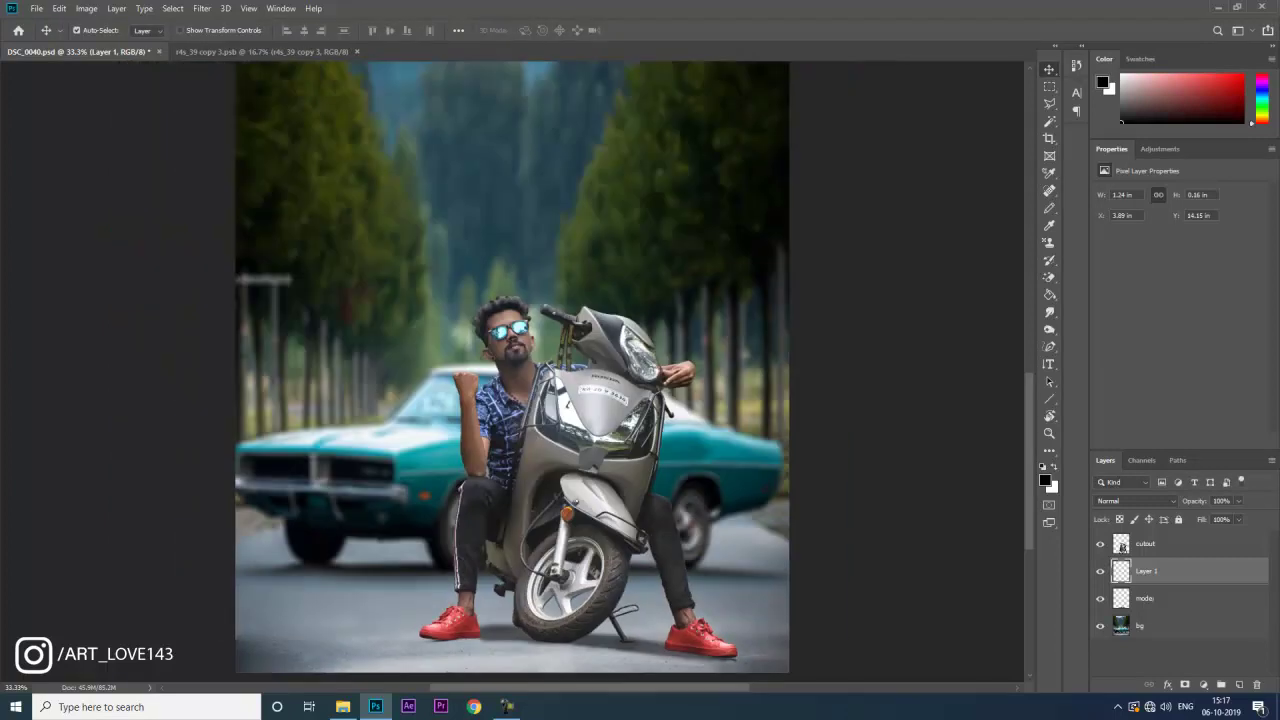
Duplicate the shadow streak beneath the right red shoe and transform the copy to follow the line of the sole.
scroll(512, 371, down, 3)
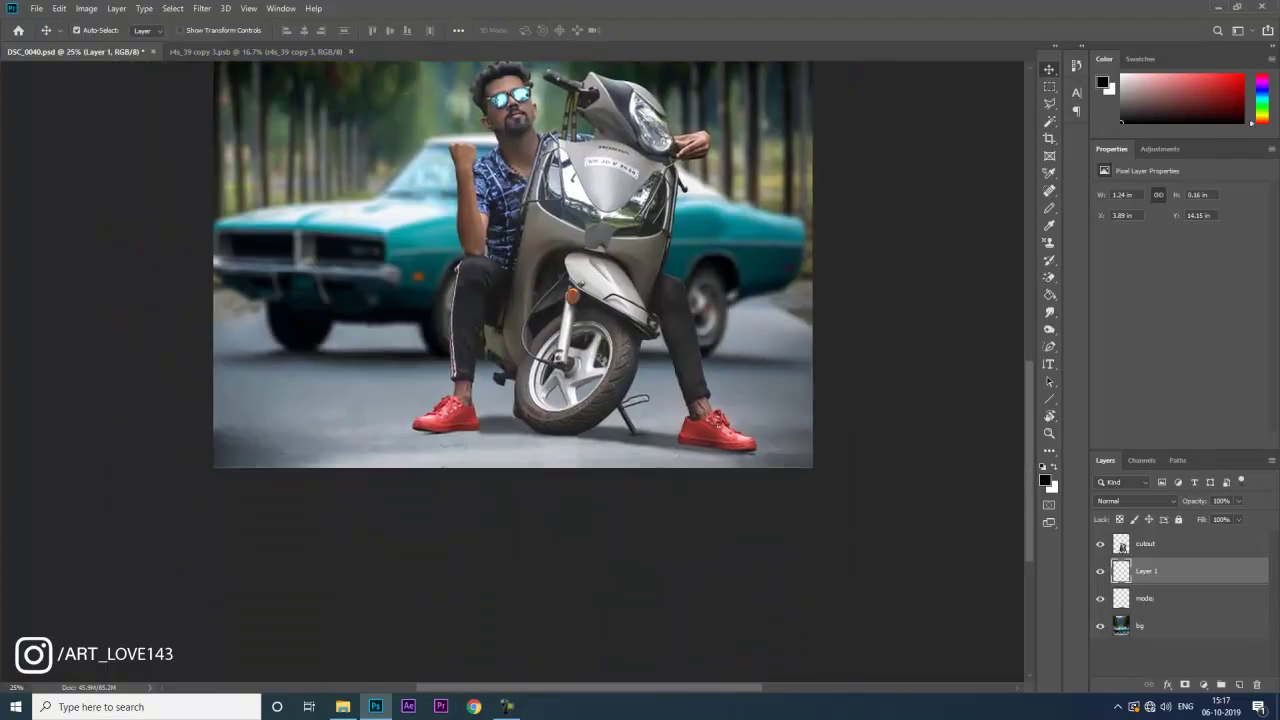
key(ctrl+plus)
key(ctrl+plus)
key(ctrl+plus)
drag(640, 380, 384, 323)
alt+drag(845, 525, 740, 477)
key(ctrl+t)
right_click(679, 513)
click(718, 494)
key(Return)
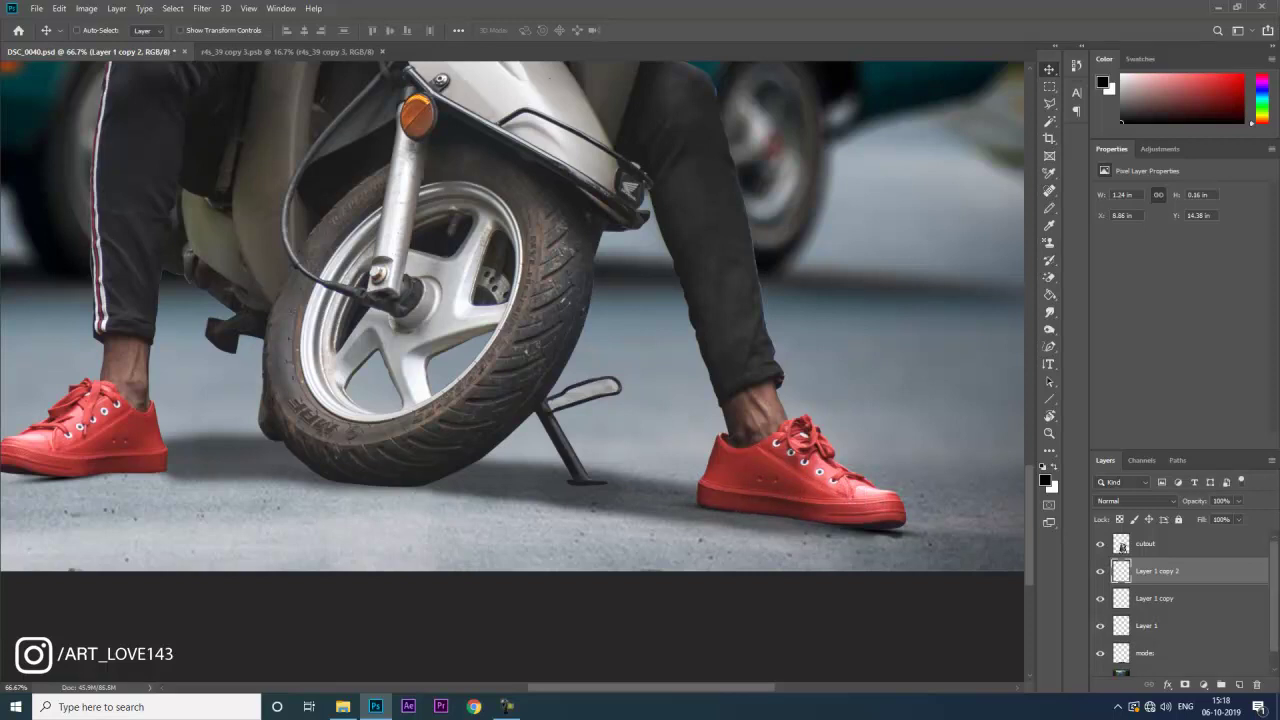
Place copies of the shadow streak under the kickstand foot and front tyre, sizing the tyre copy to about 1.25 × 0.22 in.
drag(672, 476, 592, 452)
key(ctrl)
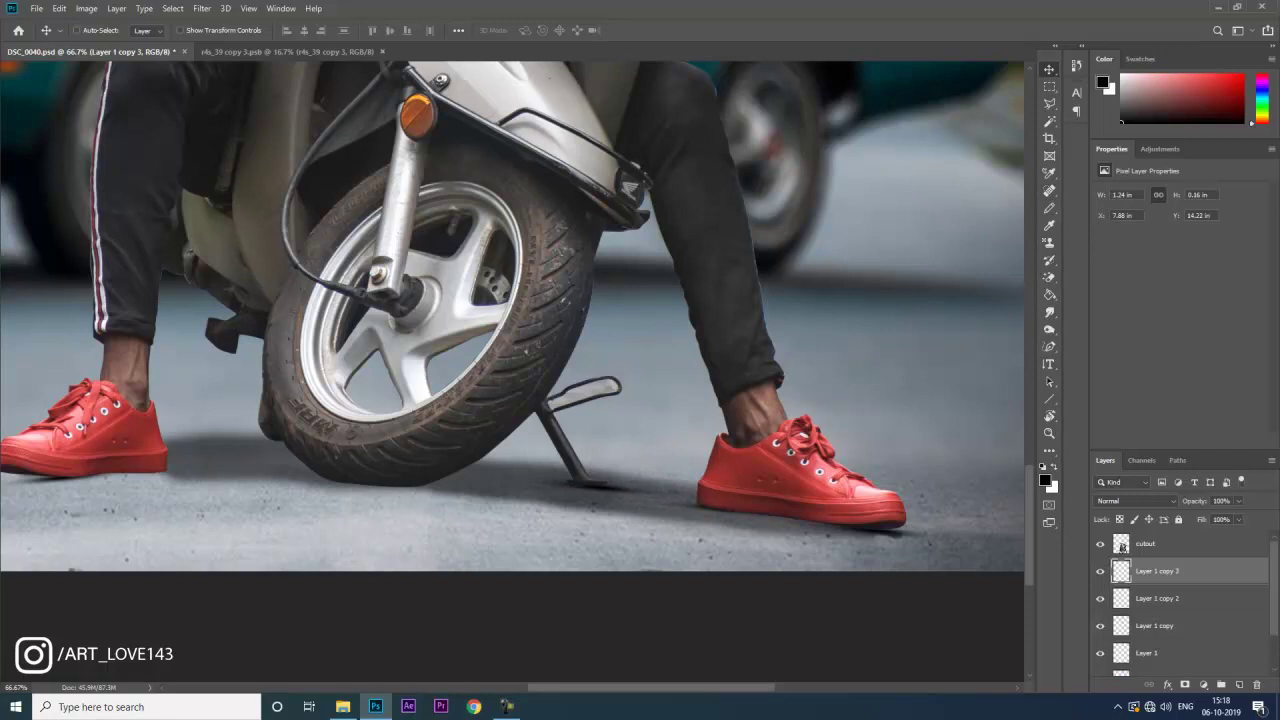
drag(585, 458, 396, 450)
drag(520, 444, 423, 477)
key(ctrl+t)
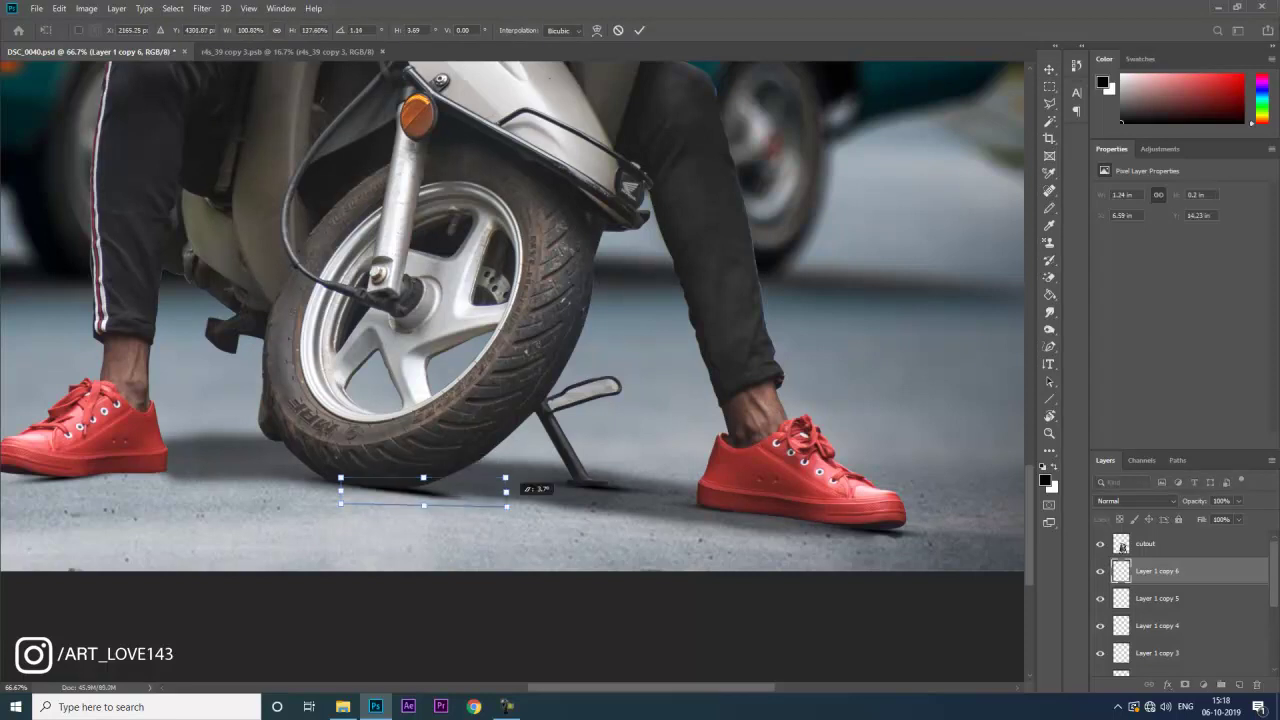
key(Return)
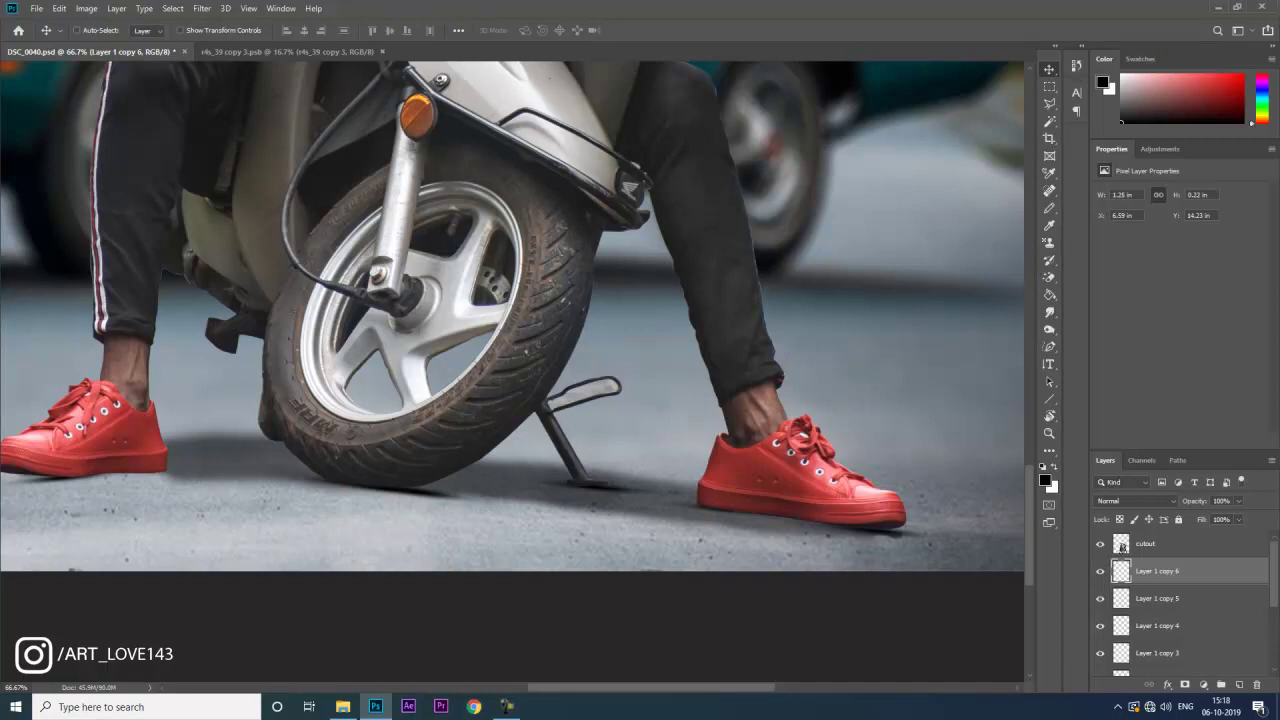
Duplicate the shadow streak beneath the left shoe's heel and rotate the copy about -8° to follow the sole.
drag(370, 470, 195, 458)
key(ctrl+t)
drag(241, 523, 249, 507)
drag(194, 474, 164, 431)
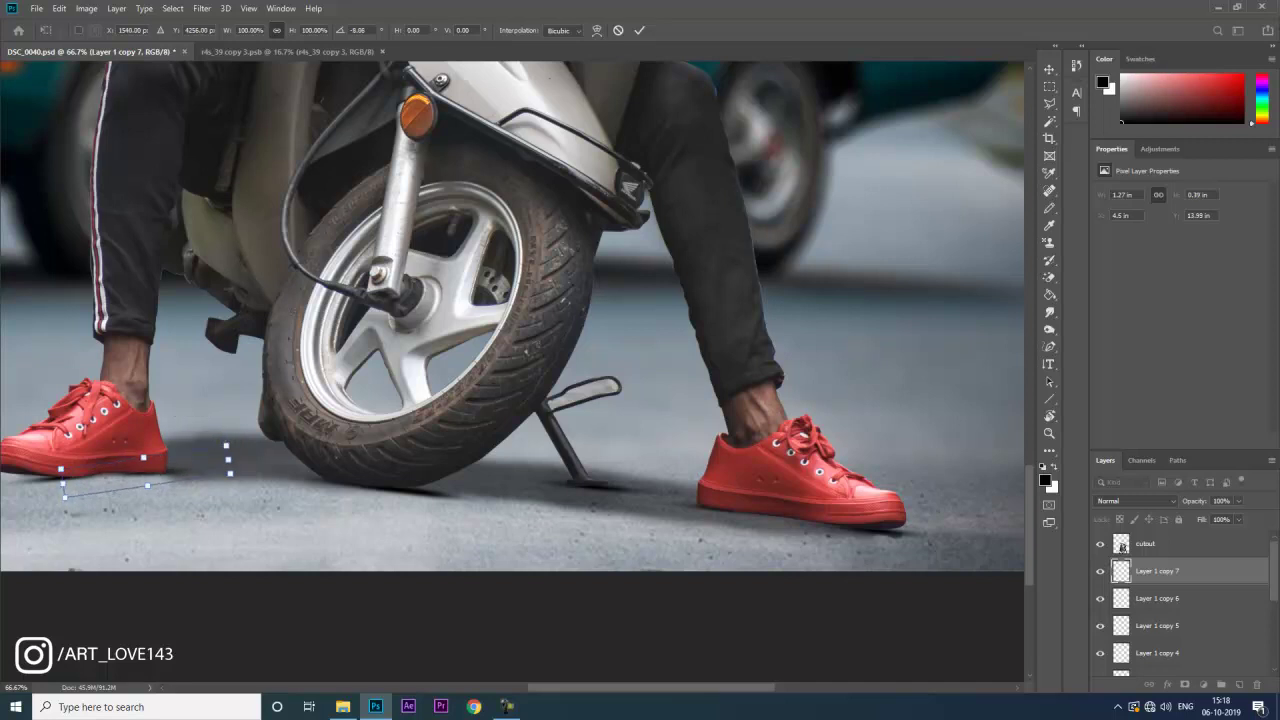
key(Return)
key(ctrl+0)
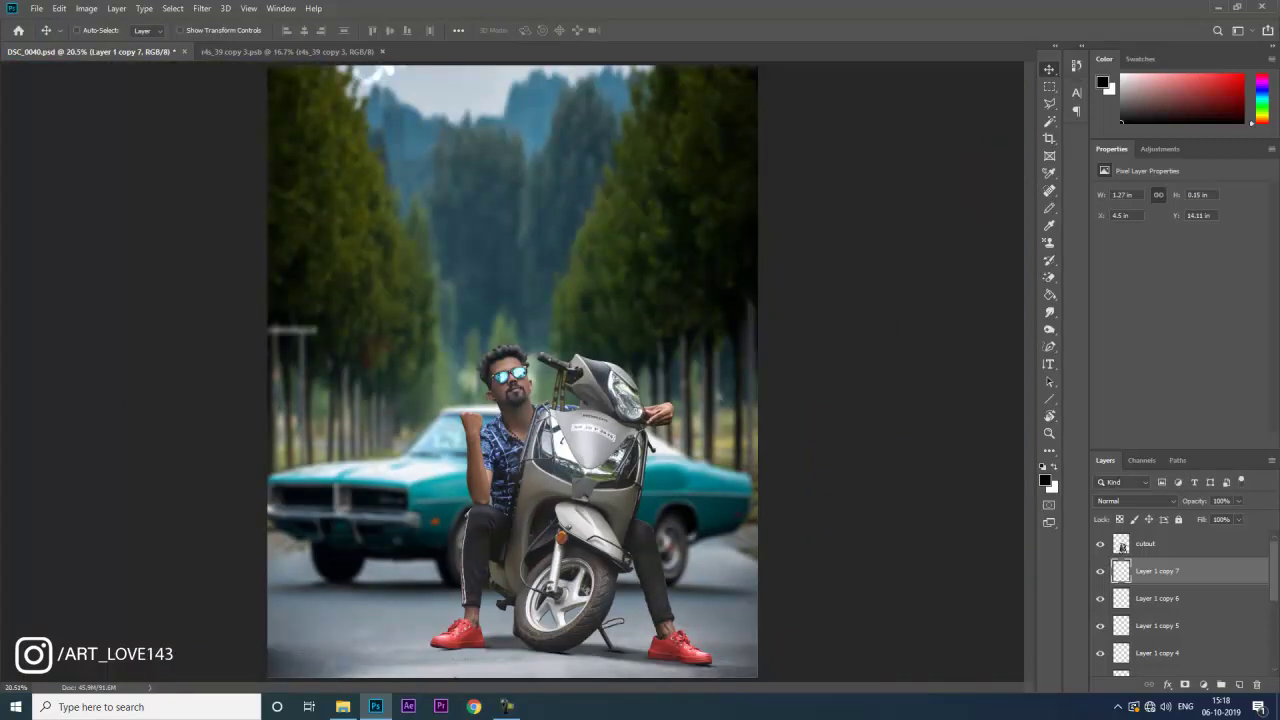
Group the cutout layer together with all the shadow streak layers, from Layer 1 up to Layer 1 copy 7.
key(ctrl+minus)
key(ctrl+minus)
key(ctrl+minus)
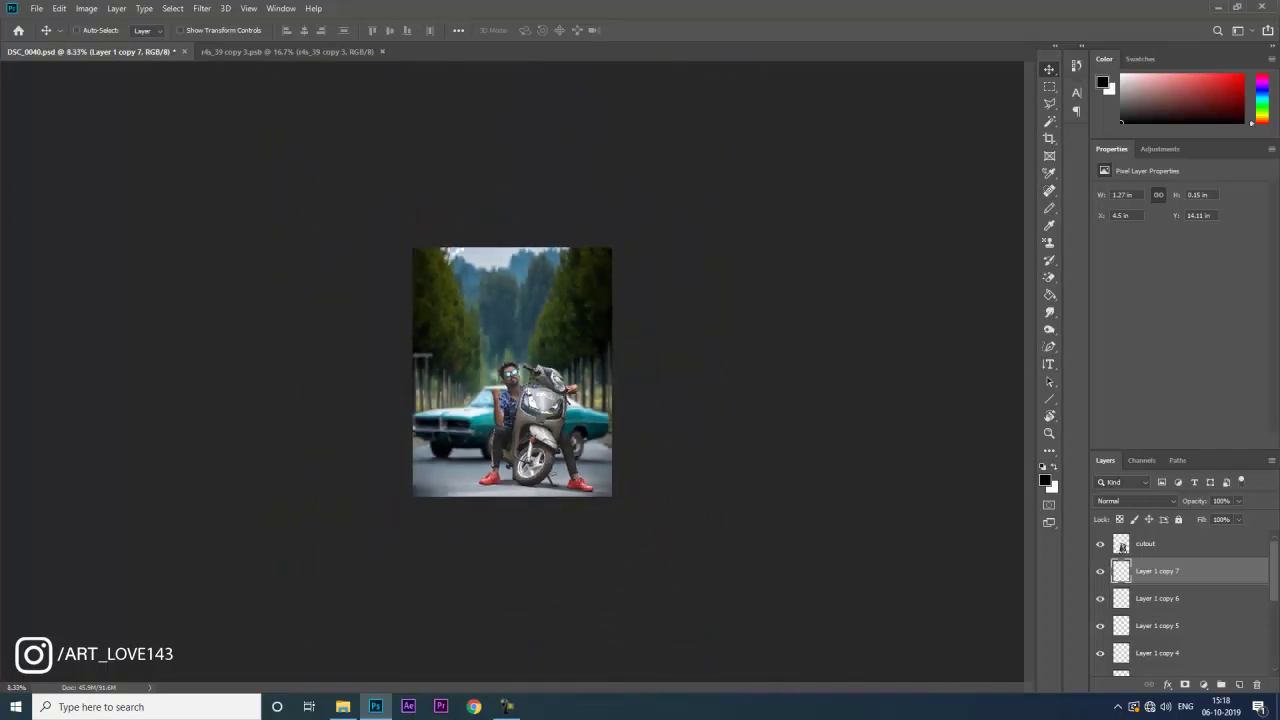
click(1145, 543)
scroll(1180, 600, down, 4)
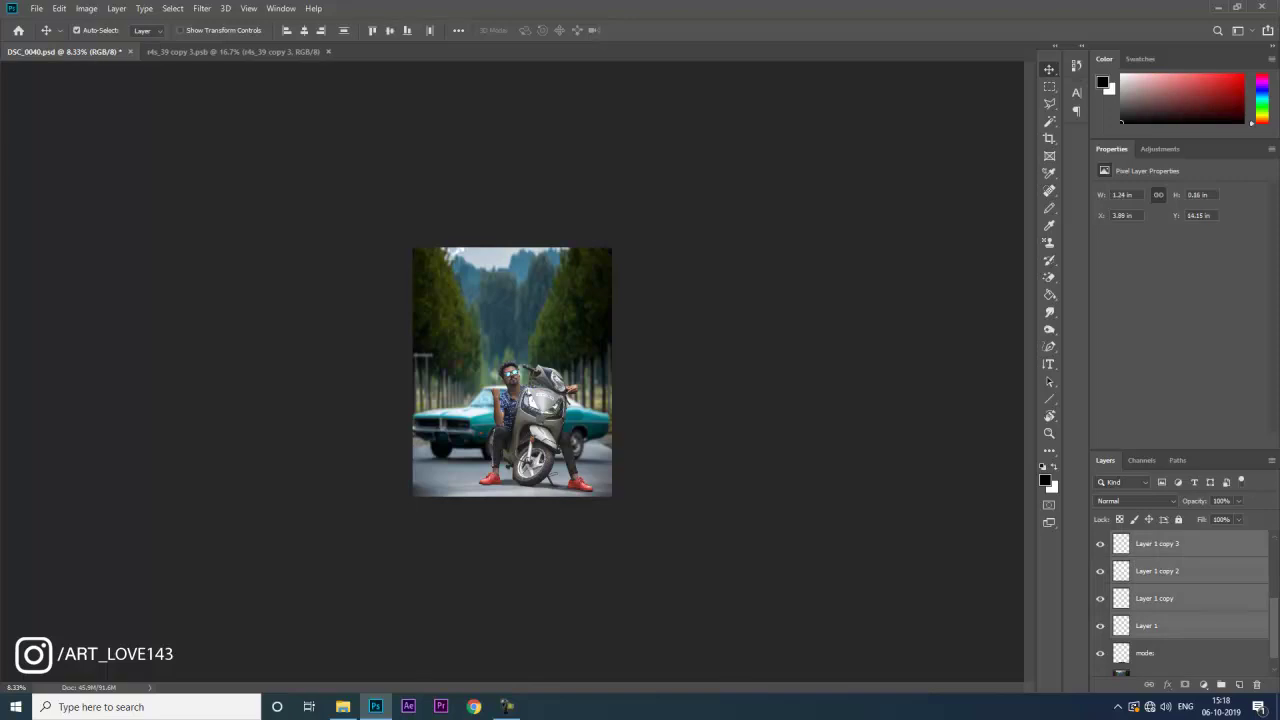
key(ctrl+g)
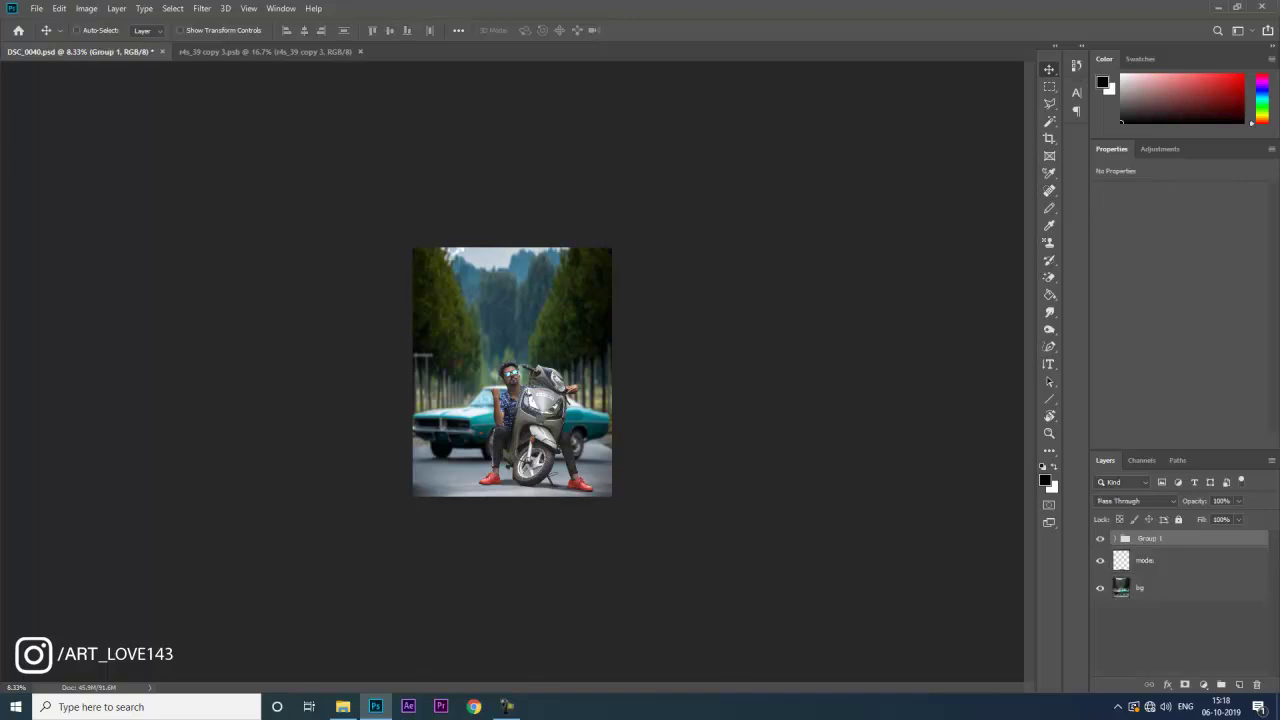
Rename the layer directly above the bg layer as "shadow".
click(1146, 561)
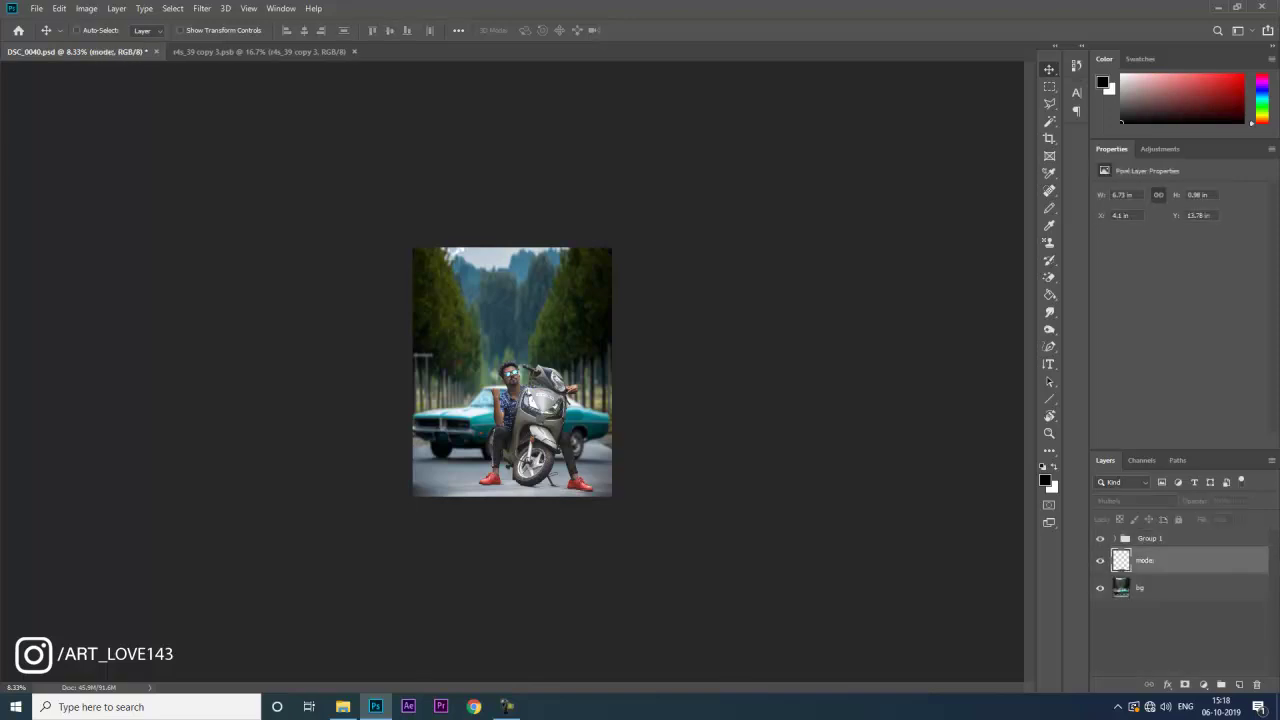
double_click(1144, 560)
text(shadow)
key(Return)
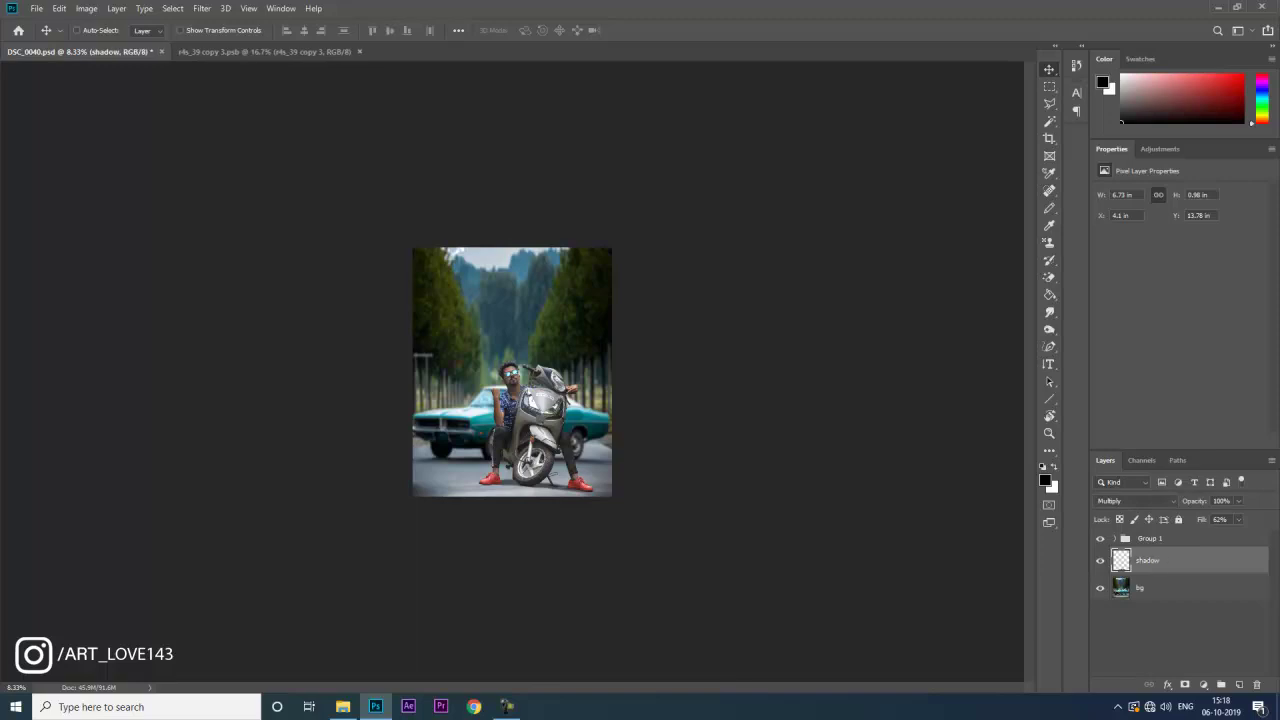
Expand the group and duplicate the cutout layer inside it.
click(1150, 539)
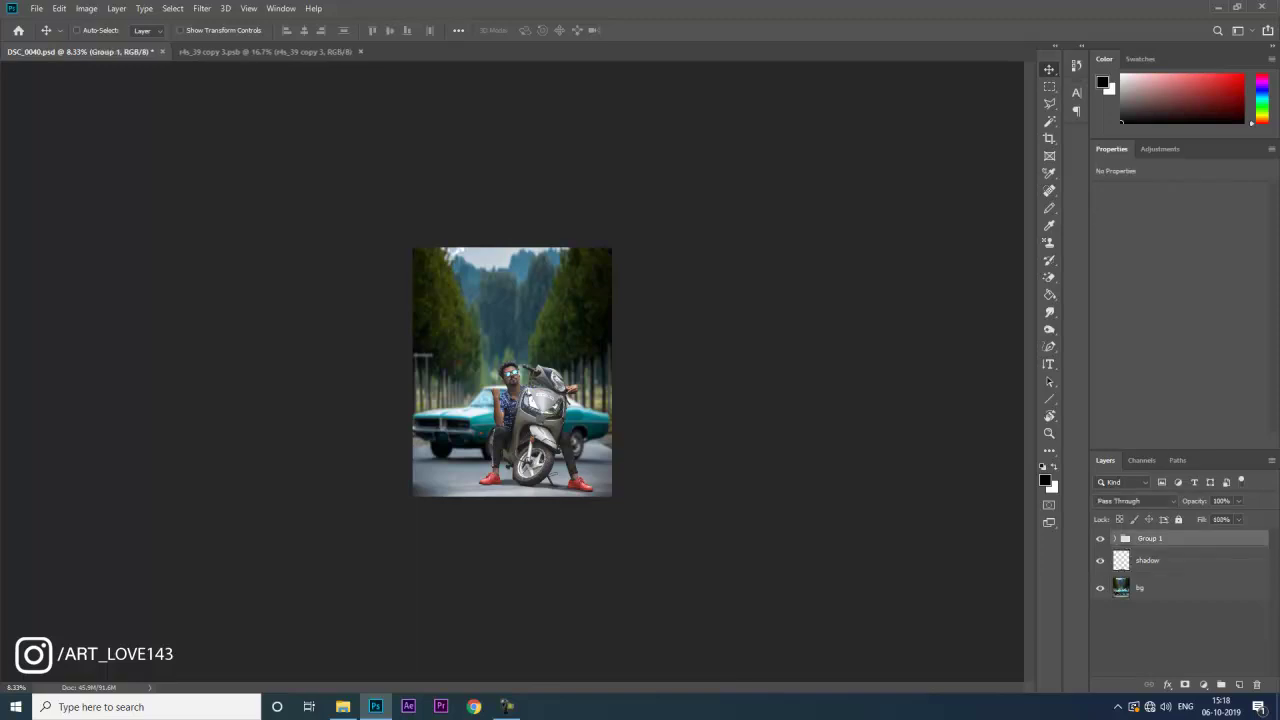
click(1160, 149)
key(ctrl+0)
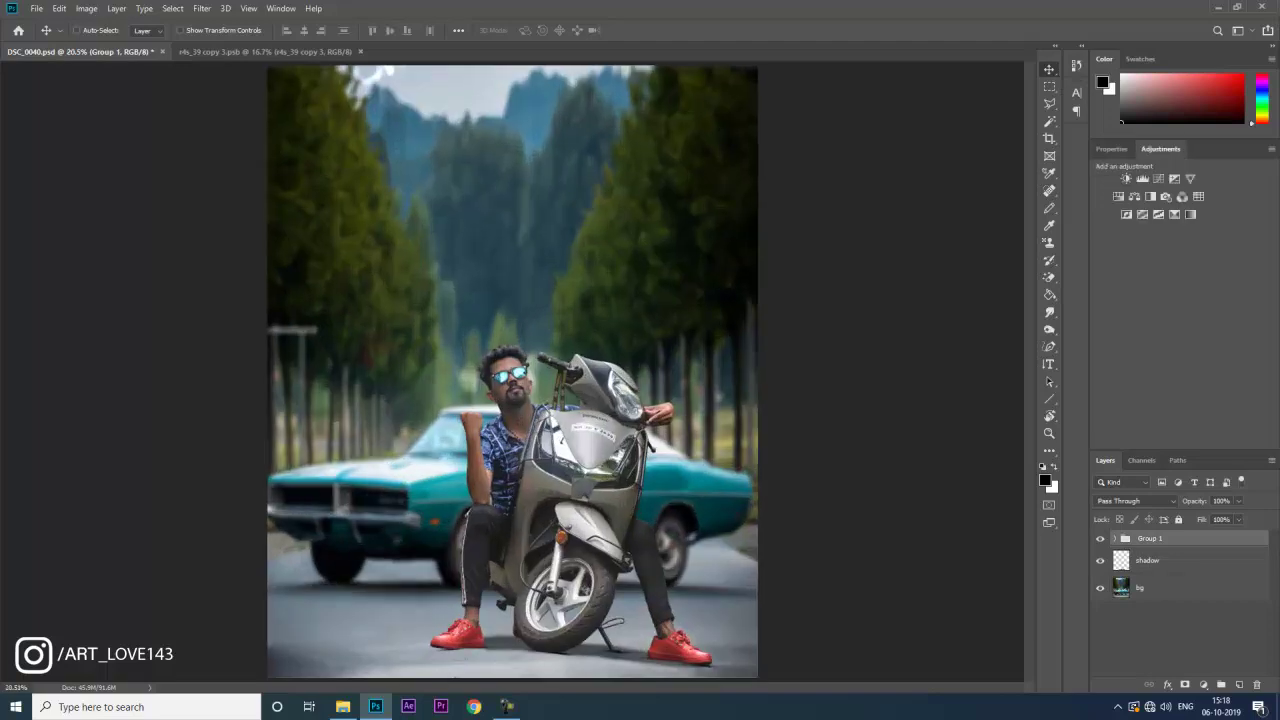
key(ctrl+plus)
click(1115, 538)
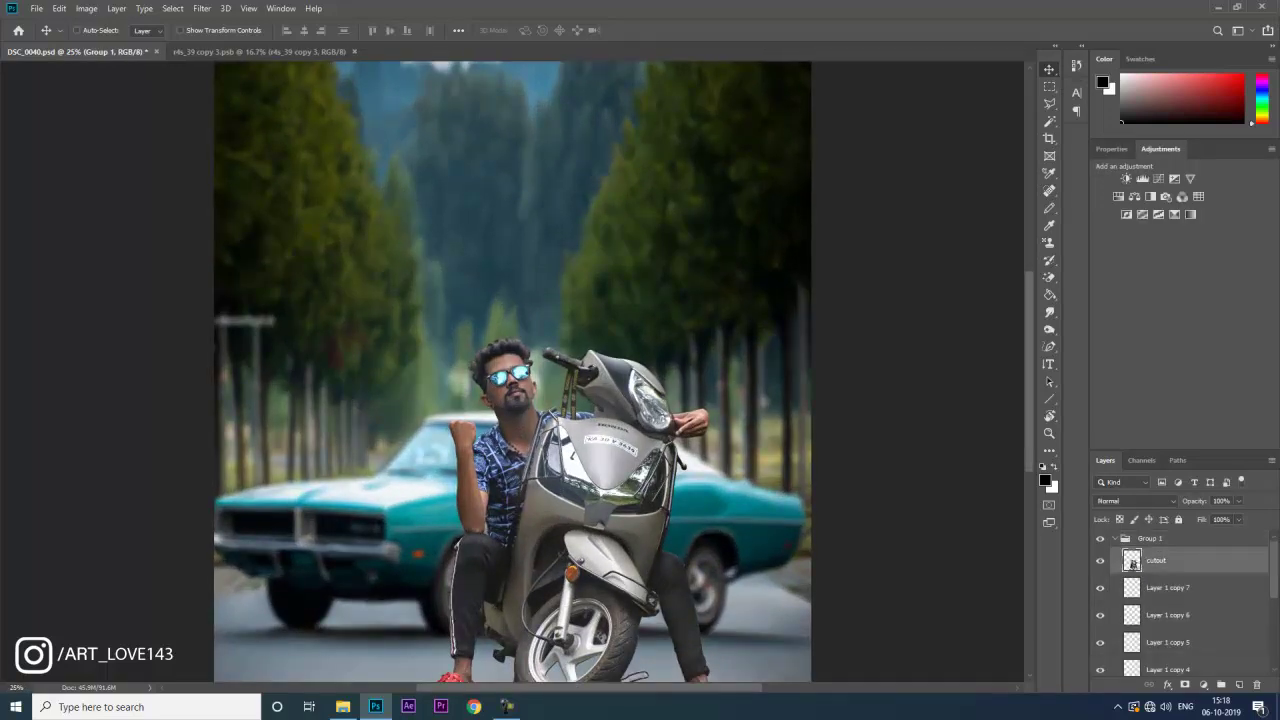
click(1156, 560)
key(ctrl+plus)
key(ctrl+plus)
key(ctrl+plus)
key(ctrl+j)
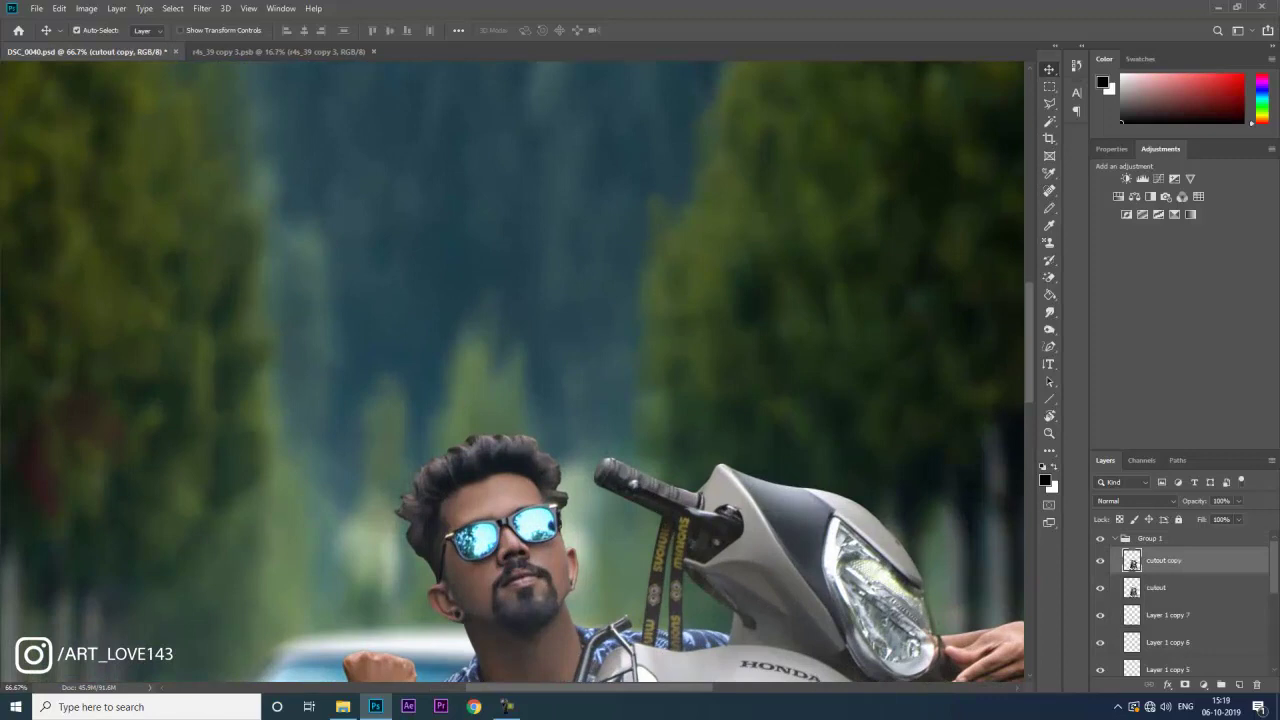
Set up the Smudge tool with a 39 px preset brush at 45% strength for the man's hair.
scroll(512, 372, down, 2)
key(ctrl+plus)
click(1049, 311)
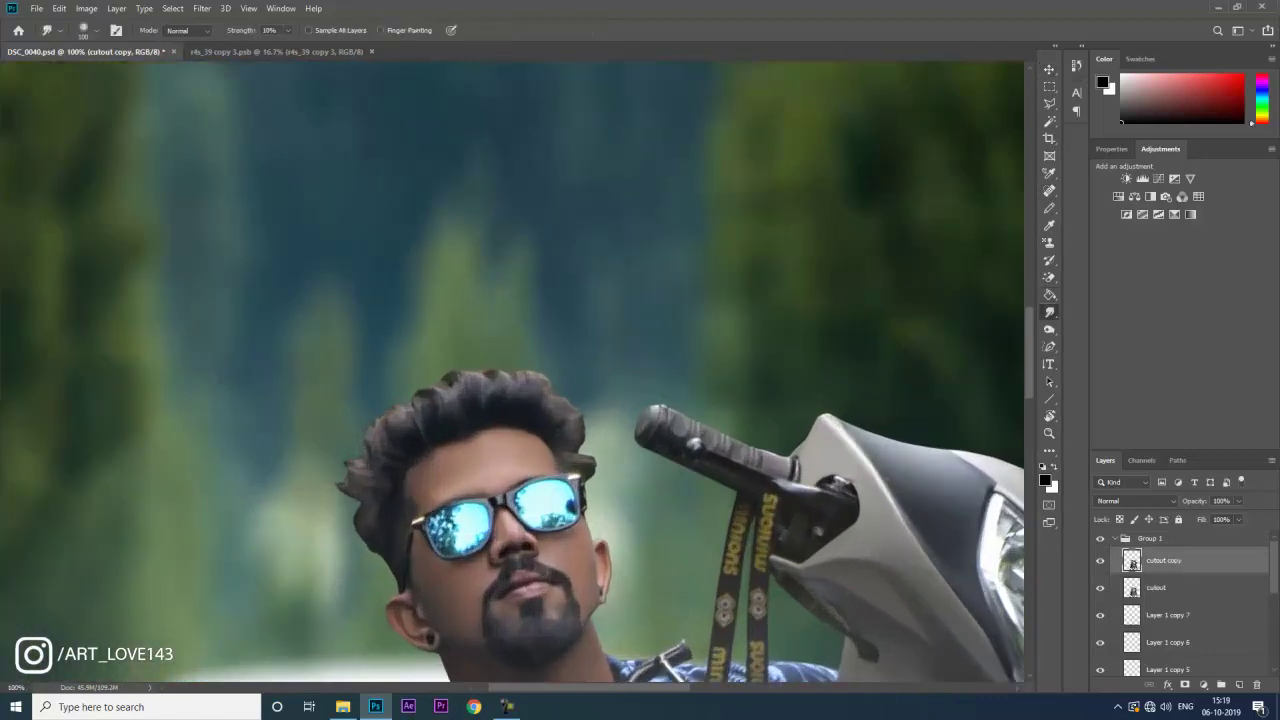
right_click(520, 404)
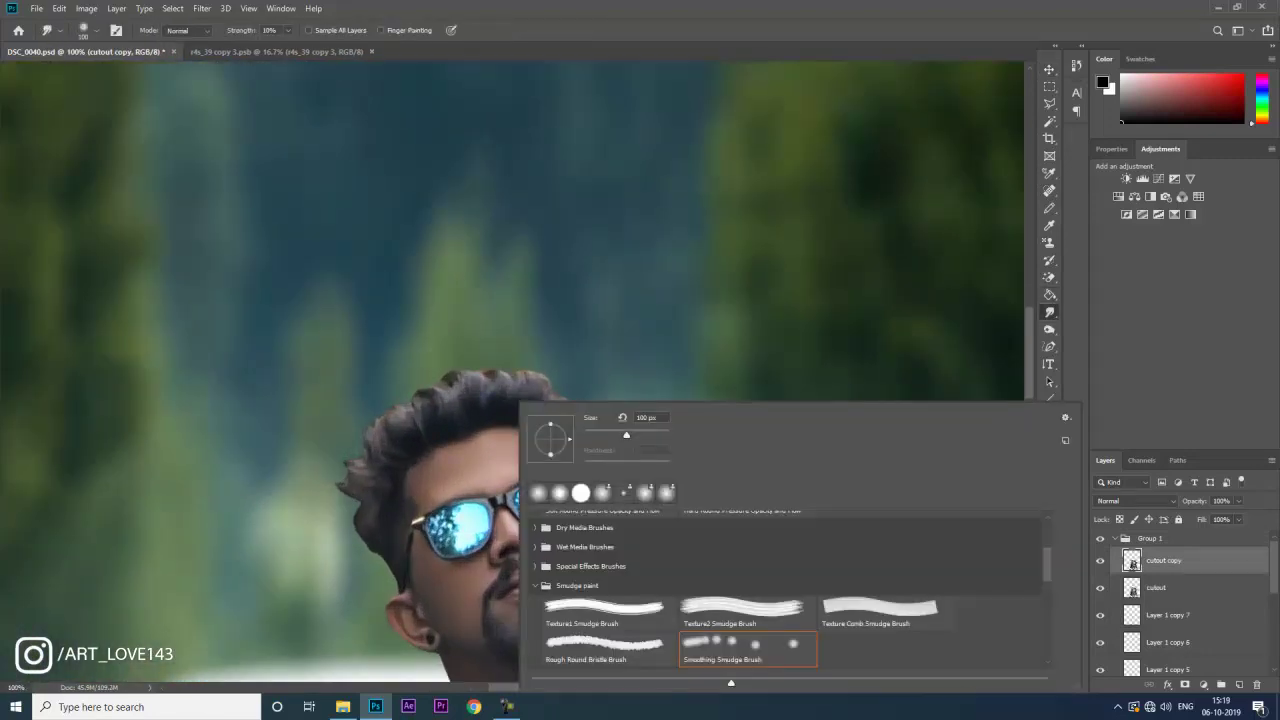
click(535, 586)
click(604, 645)
key(Return)
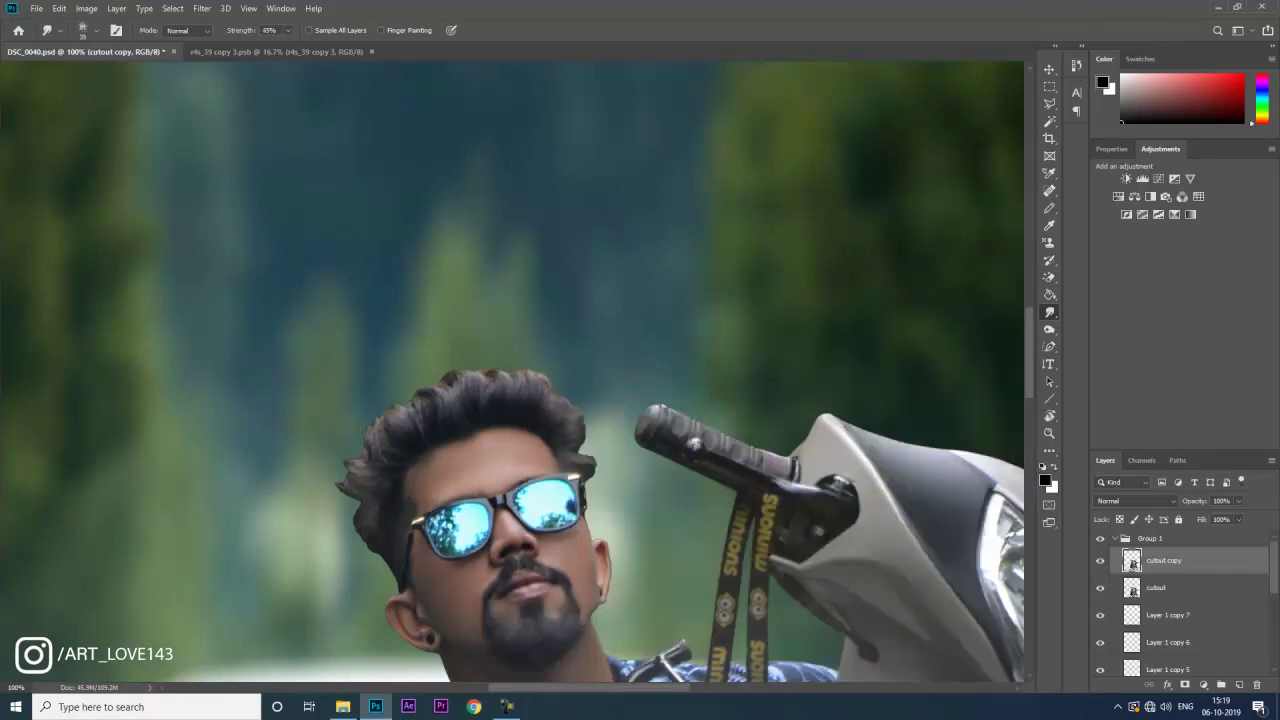
Smudge the top edge of the man's hair upward into smooth, swept-up strands on the cutout copy.
mouse_move(578, 436)
mouse_down()
mouse_move(586, 422)
mouse_move(550, 389)
mouse_up()
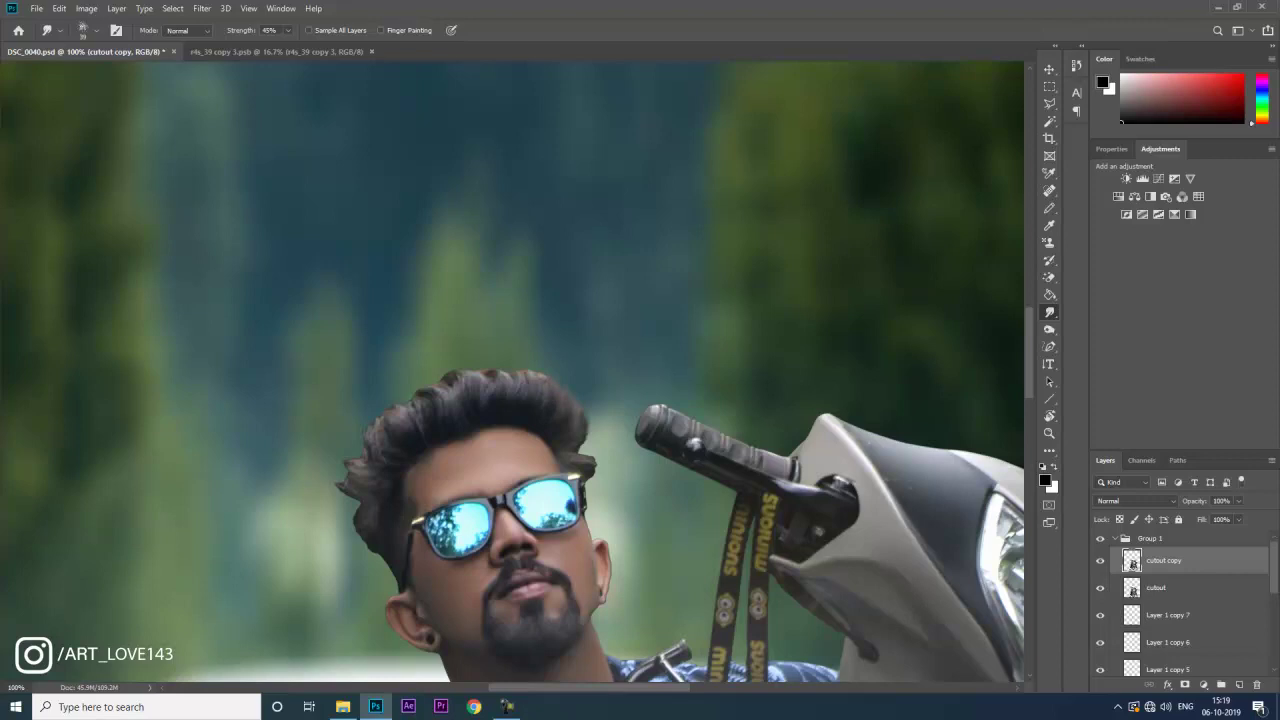
key(ctrl+plus)
mouse_move(646, 496)
mouse_down()
mouse_move(664, 462)
mouse_move(644, 432)
mouse_move(658, 440)
mouse_move(600, 406)
mouse_move(566, 404)
mouse_move(556, 368)
mouse_up()
mouse_move(566, 428)
mouse_down()
mouse_move(550, 360)
mouse_move(518, 370)
mouse_move(508, 356)
mouse_up()
mouse_move(522, 424)
mouse_down()
mouse_move(490, 364)
mouse_move(462, 356)
mouse_up()
drag(486, 414, 460, 358)
drag(458, 430, 408, 358)
mouse_move(412, 432)
mouse_down()
mouse_move(382, 374)
mouse_move(354, 406)
mouse_move(386, 400)
mouse_move(366, 374)
mouse_move(400, 358)
mouse_move(336, 398)
mouse_up()
drag(336, 462, 312, 388)
mouse_move(314, 480)
mouse_down()
mouse_move(292, 426)
mouse_move(308, 410)
mouse_up()
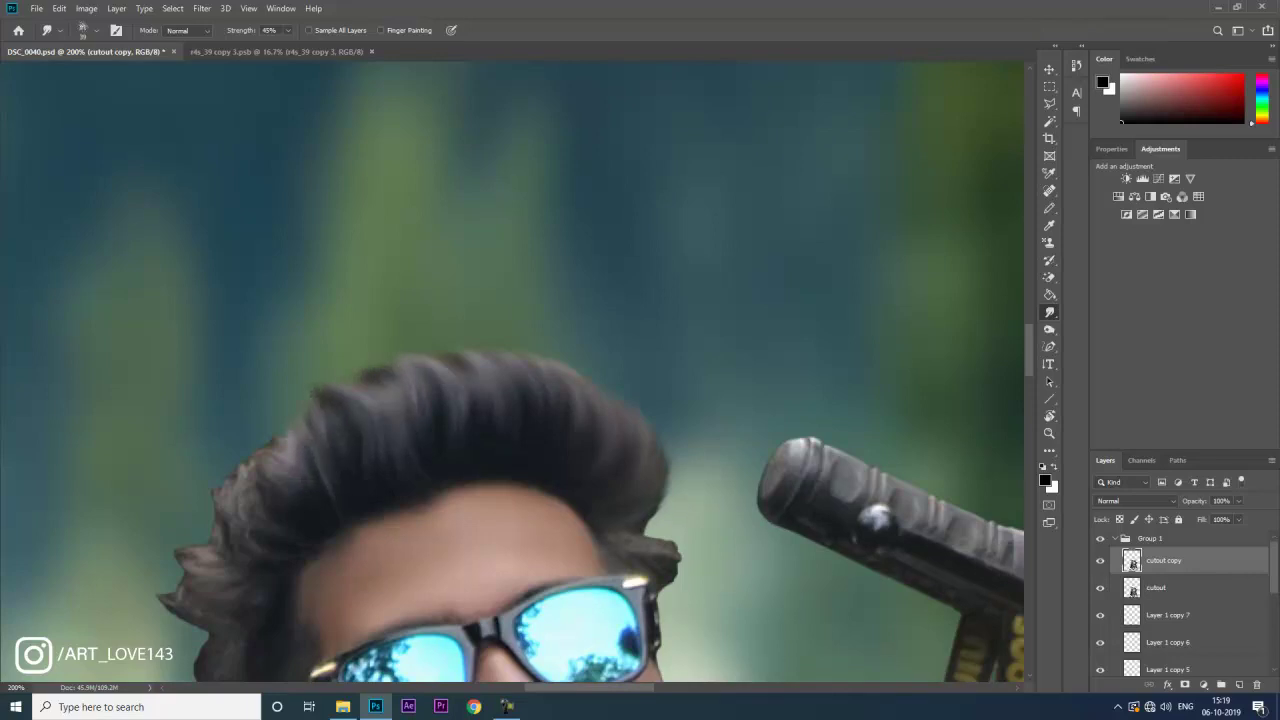
Smudge the hair outward along the left side of the head and blend the edge above the right temple.
drag(292, 490, 270, 440)
mouse_move(310, 484)
mouse_down()
mouse_move(276, 416)
mouse_move(316, 398)
mouse_up()
mouse_move(258, 530)
mouse_down()
mouse_move(232, 492)
mouse_move(246, 466)
mouse_move(250, 476)
mouse_move(250, 444)
mouse_up()
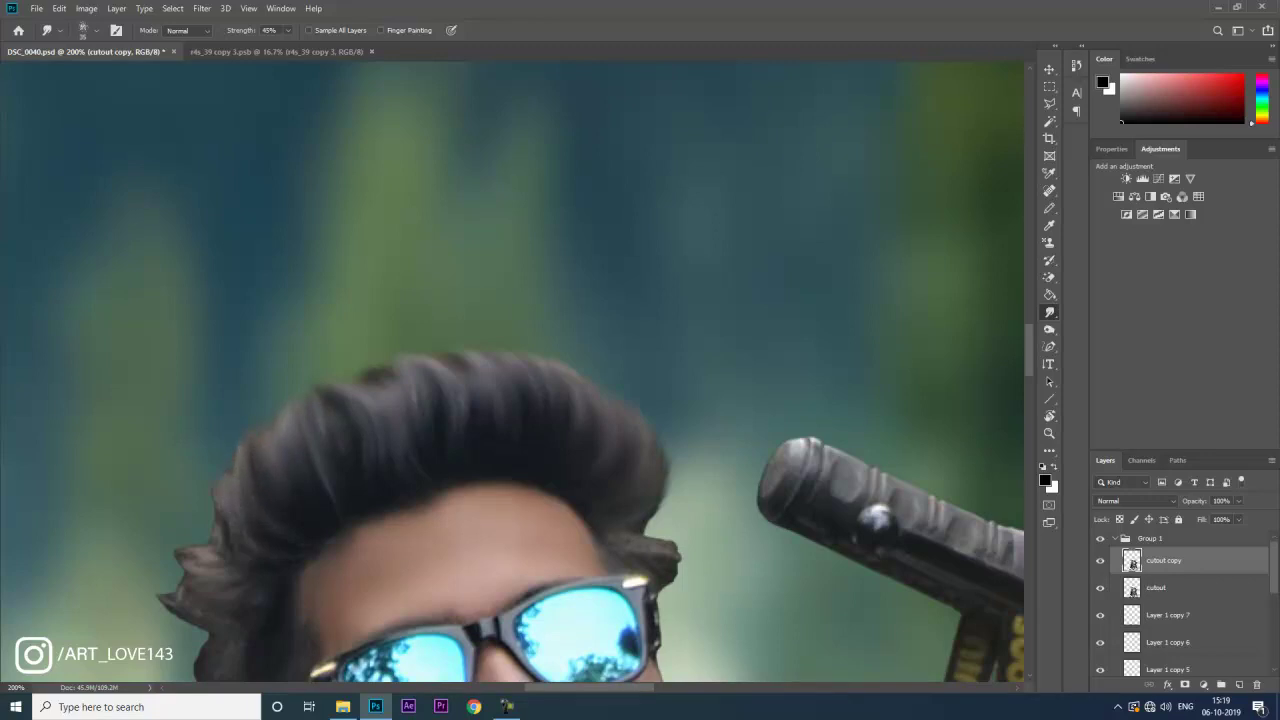
drag(300, 490, 378, 398)
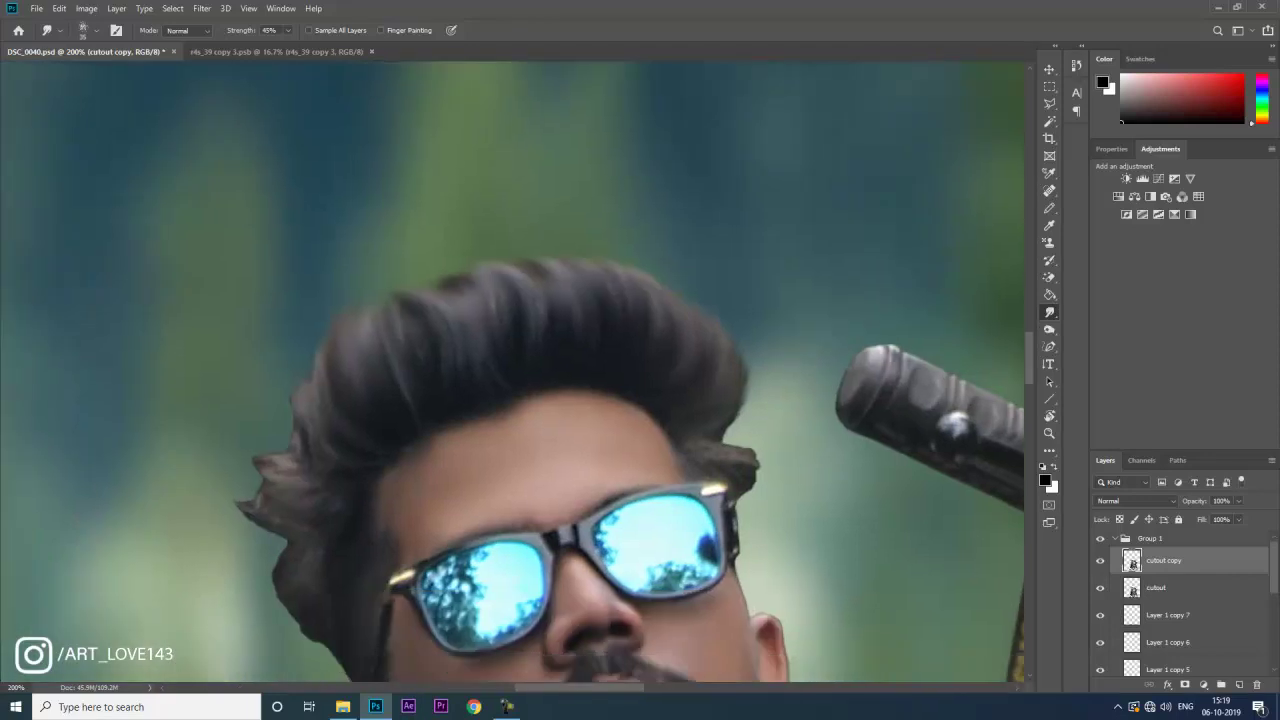
mouse_move(330, 456)
mouse_down()
mouse_move(300, 414)
mouse_move(304, 370)
mouse_up()
mouse_move(328, 456)
mouse_down()
mouse_move(290, 410)
mouse_move(286, 380)
mouse_up()
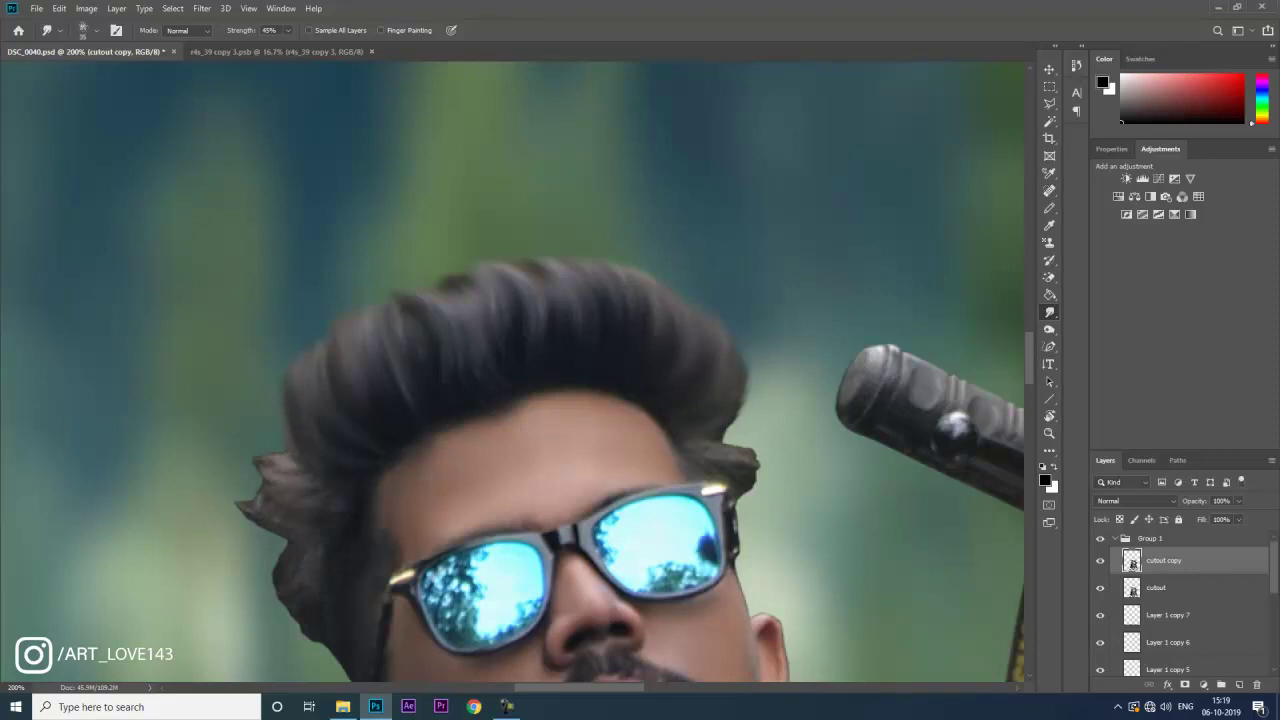
drag(312, 488, 256, 456)
mouse_move(268, 500)
mouse_down()
mouse_move(244, 468)
mouse_move(280, 432)
mouse_move(280, 374)
mouse_up()
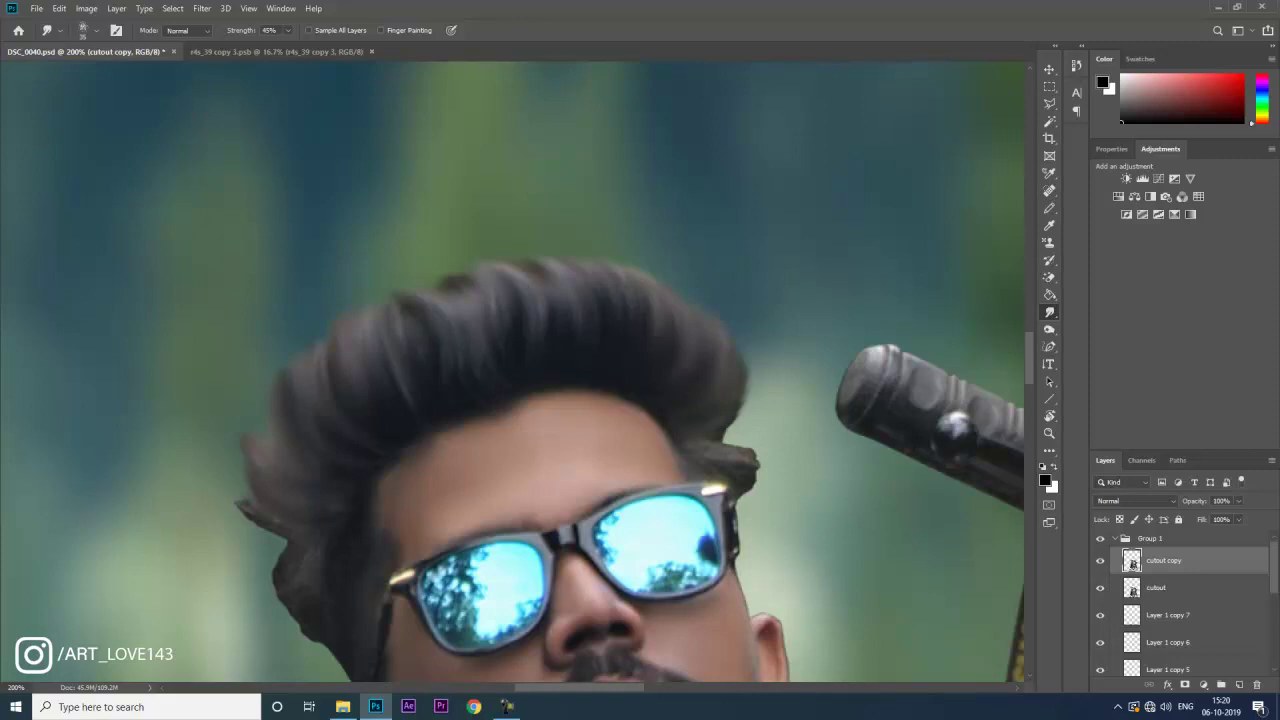
drag(722, 446, 744, 400)
key(ctrl+0)
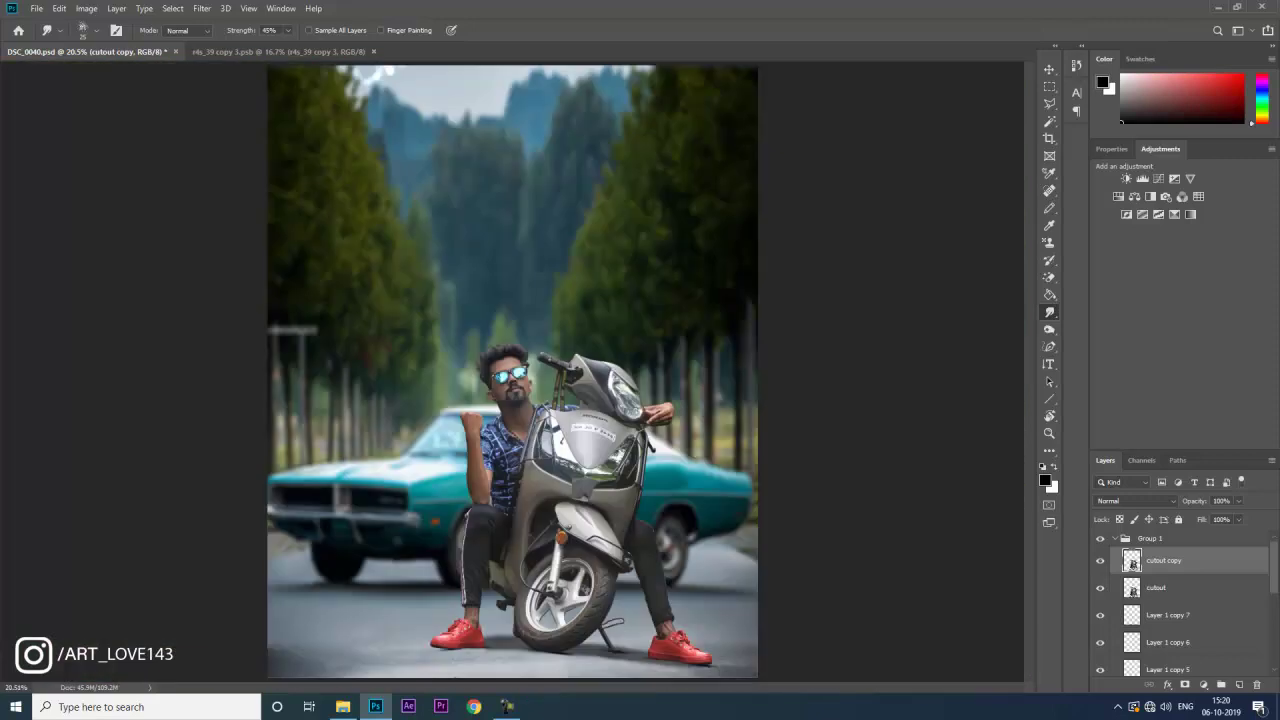
Hide the original cutout layer and erase the protruding hair tuft above the right temple on the copy with a small eraser.
key(ctrl+plus)
key(ctrl+plus)
key(ctrl+plus)
key(ctrl+plus)
key(ctrl+plus)
key(ctrl+plus)
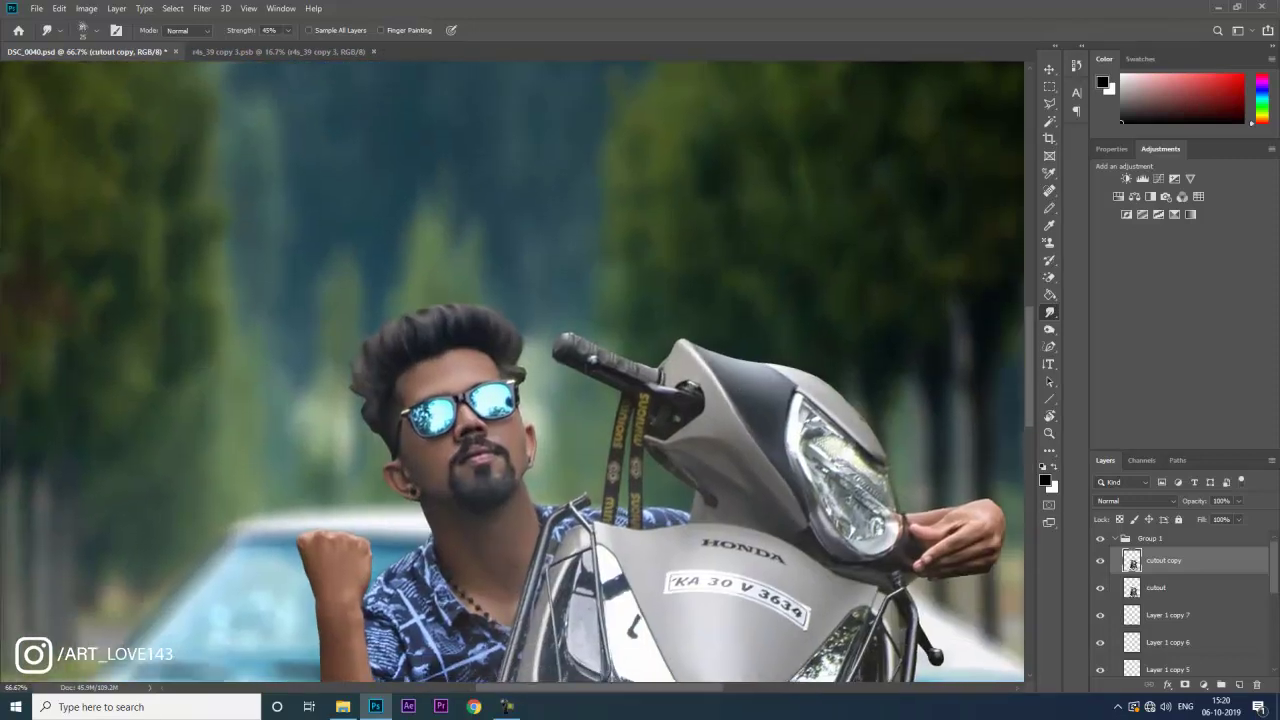
key(e)
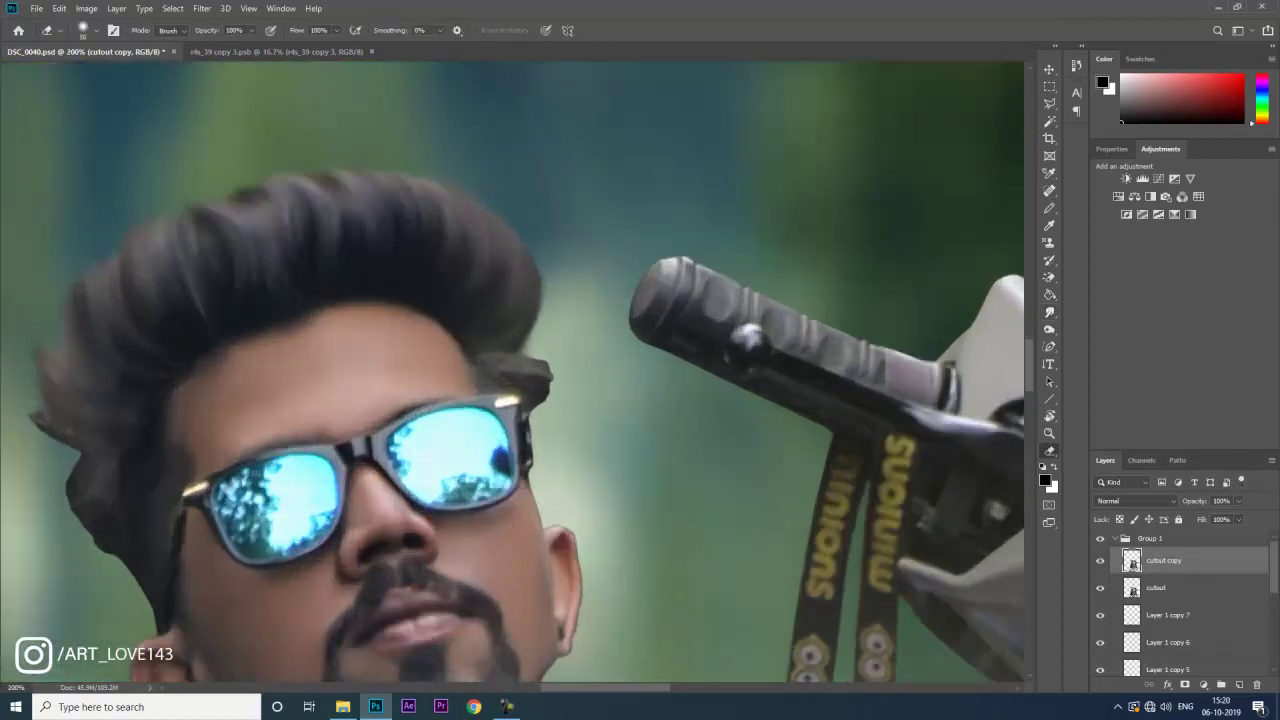
click(1049, 451)
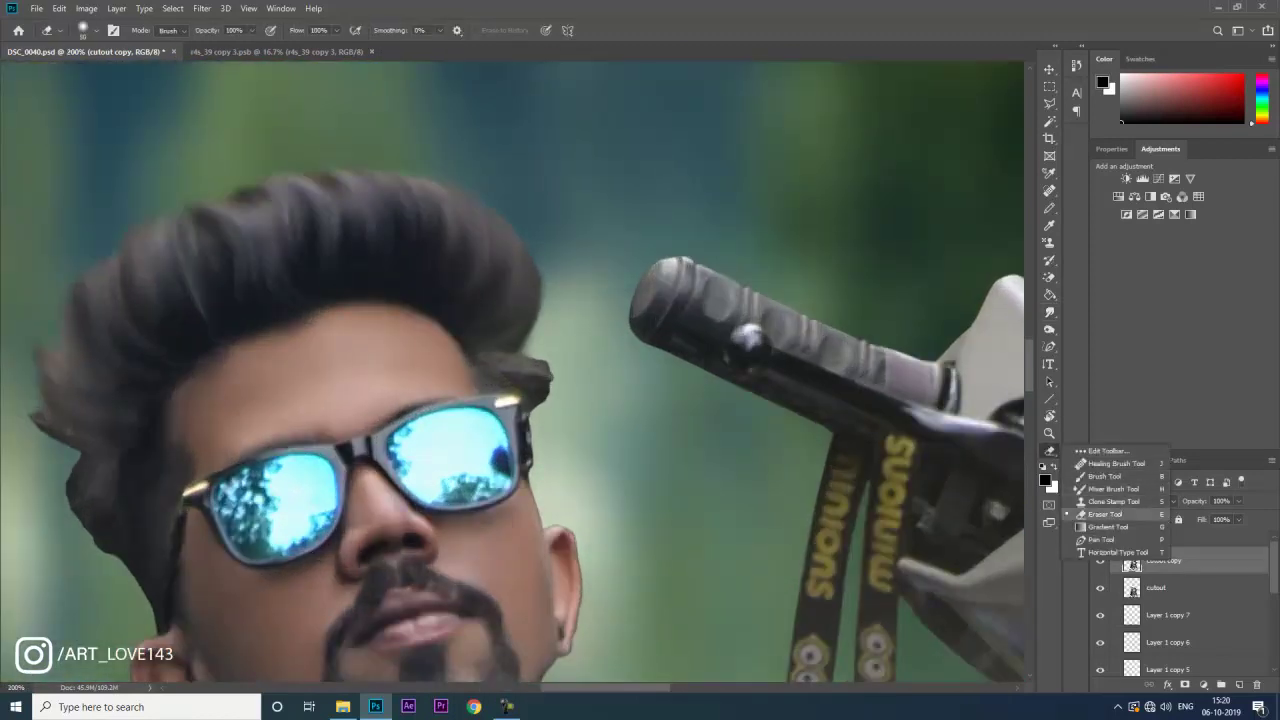
click(1105, 513)
key(bracketleft)
key(bracketleft)
key(bracketleft)
key(bracketleft)
key(bracketleft)
key(bracketleft)
key(bracketleft)
key(bracketleft)
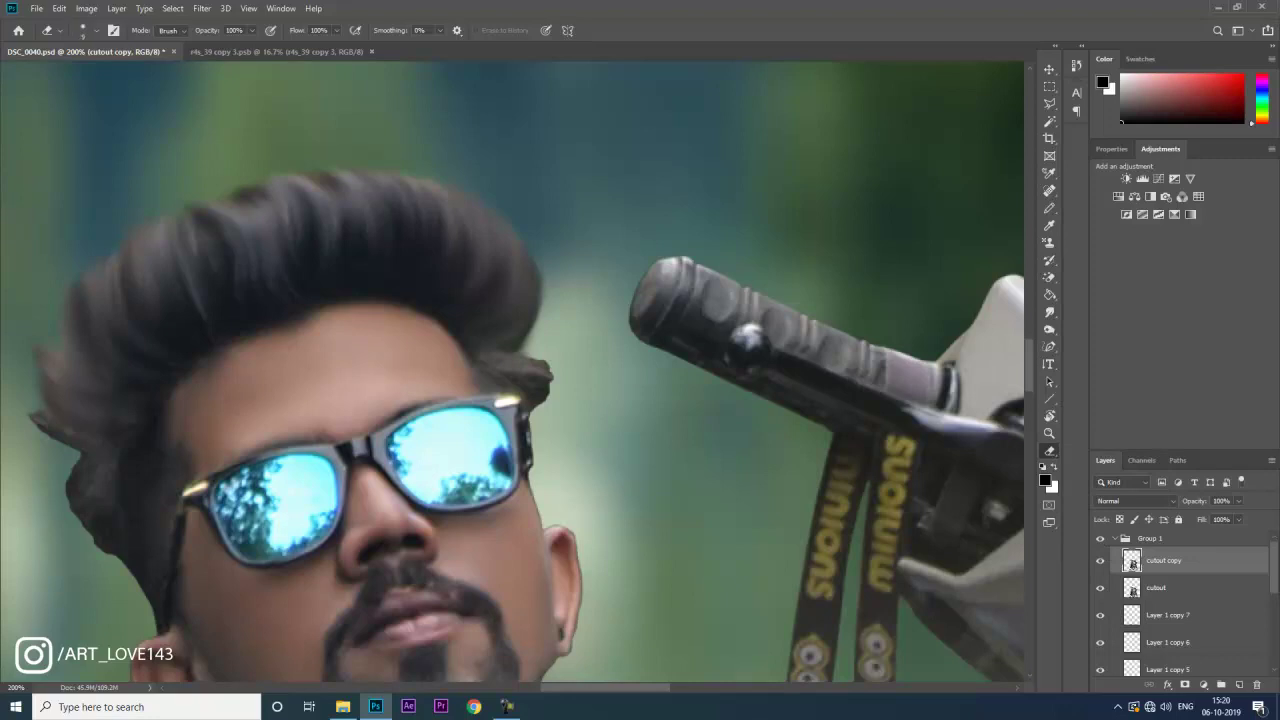
click(1100, 587)
drag(543, 362, 534, 408)
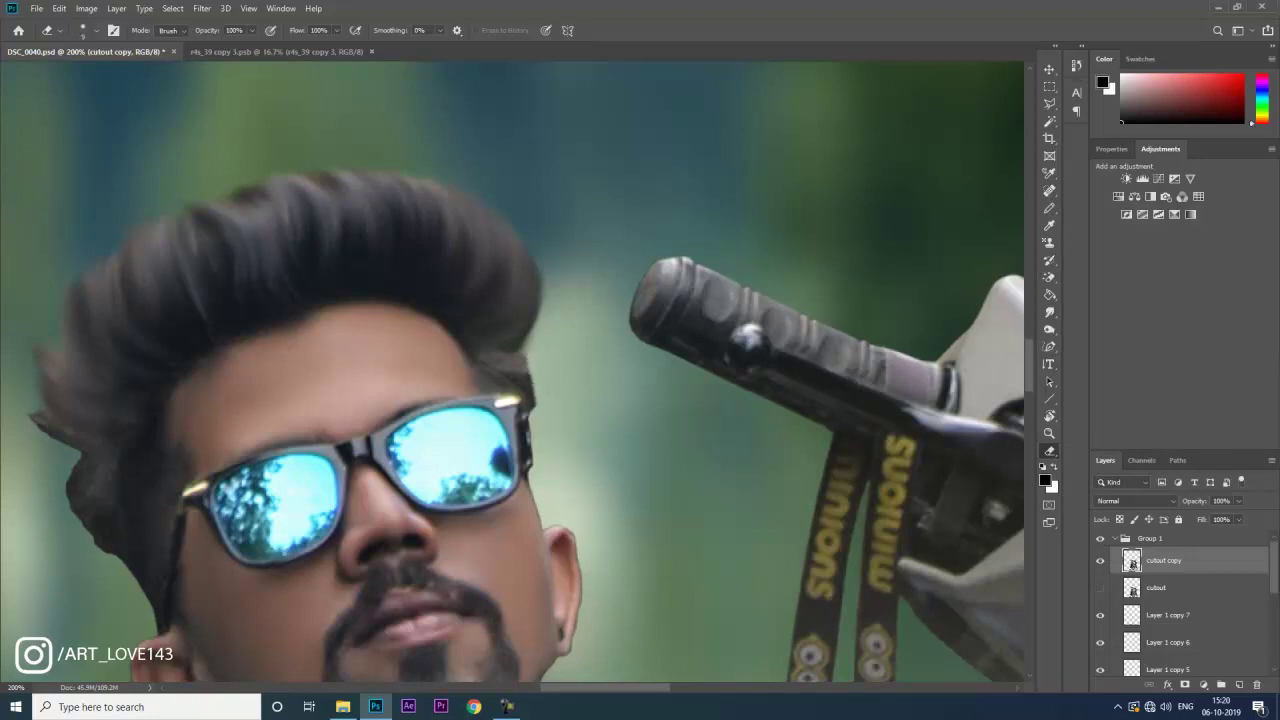
drag(523, 350, 530, 414)
Erase the bulging hair along the left side of the head down to the ear to form a clean edge.
drag(532, 412, 812, 330)
drag(354, 386, 370, 452)
drag(357, 378, 375, 463)
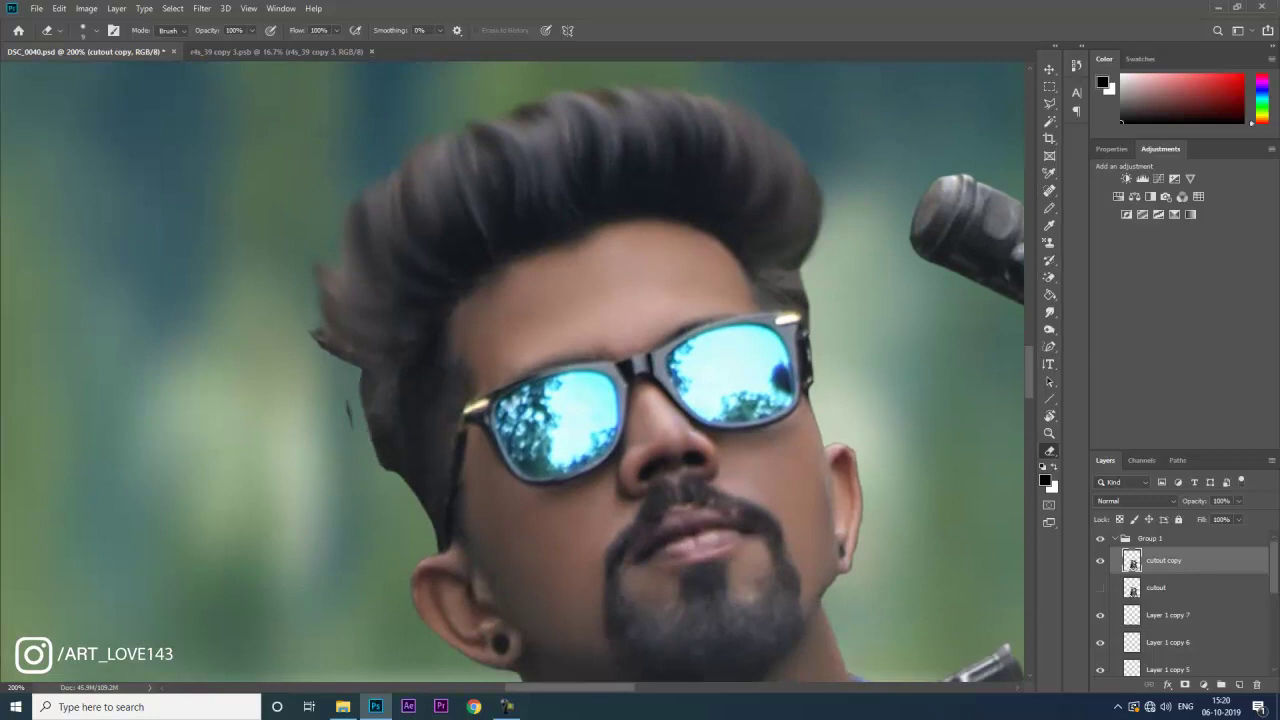
mouse_move(349, 402)
mouse_down()
mouse_move(350, 424)
mouse_move(366, 414)
mouse_move(396, 472)
mouse_up()
drag(362, 382, 396, 470)
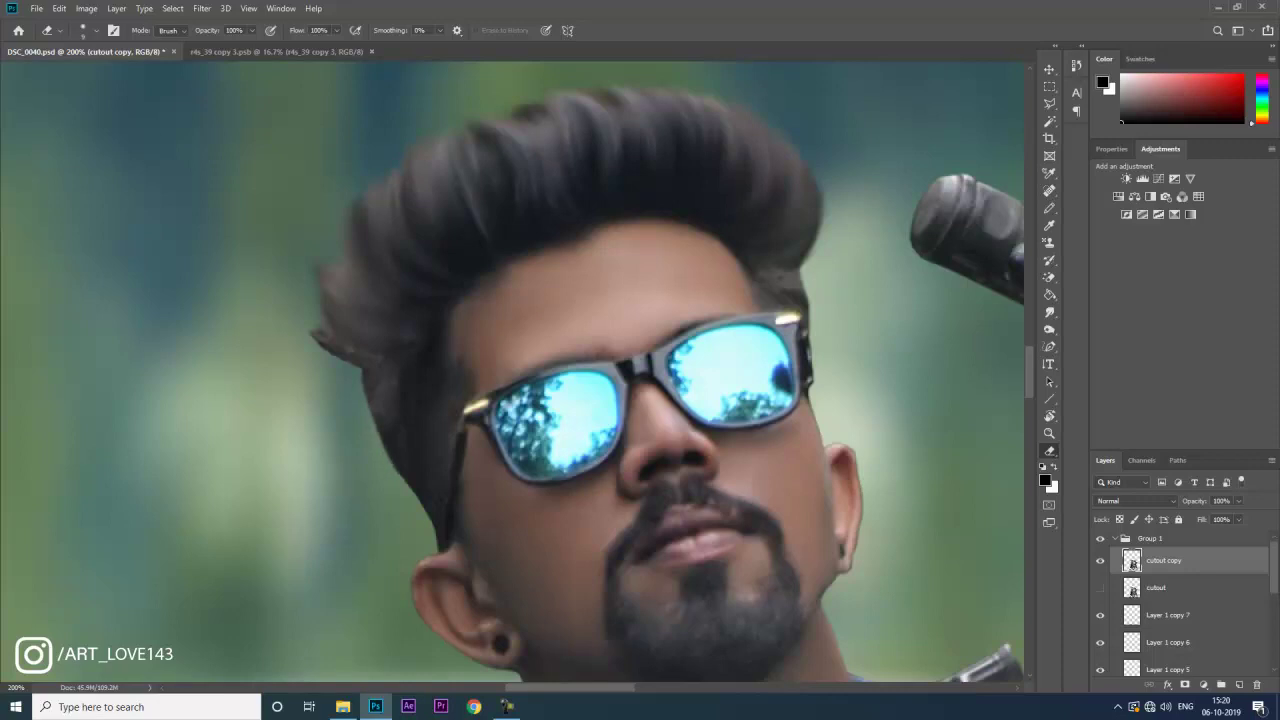
Smudge the trimmed left hair edge and its pointed tuft into a smooth, rounded outline.
click(1049, 312)
drag(374, 416, 384, 446)
mouse_move(352, 358)
mouse_down()
mouse_move(360, 380)
mouse_move(314, 312)
mouse_up()
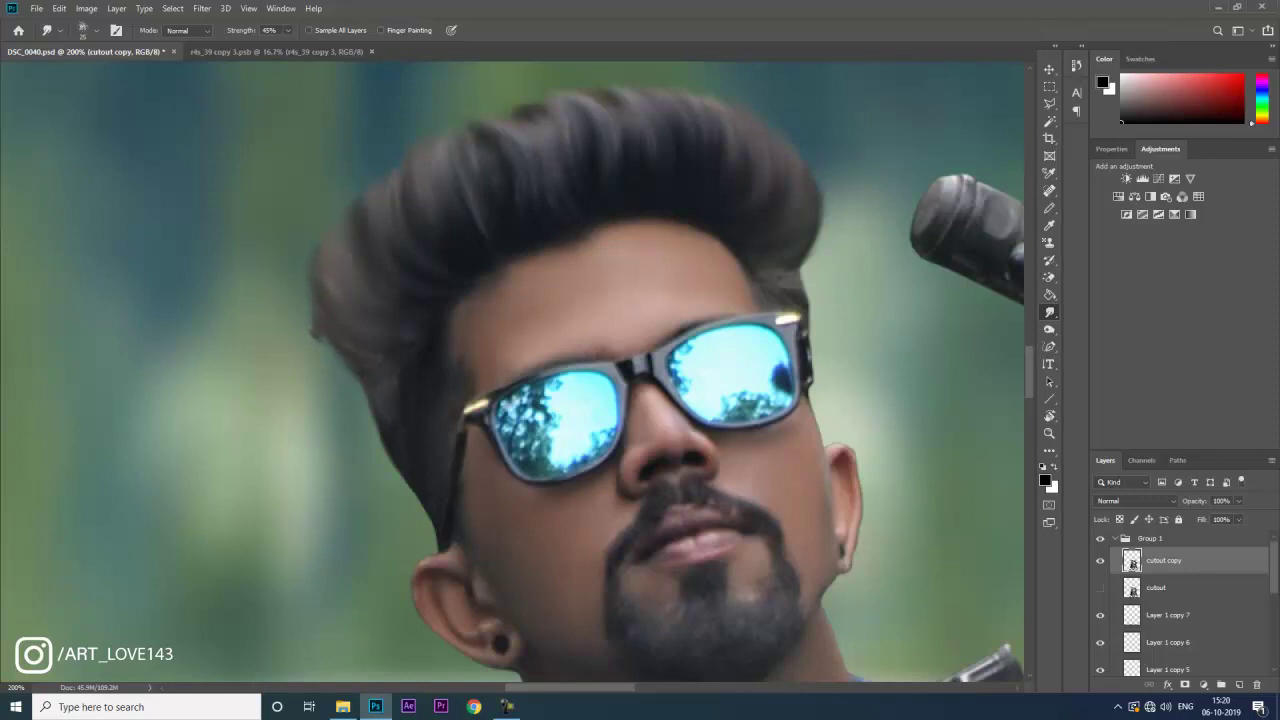
key(e)
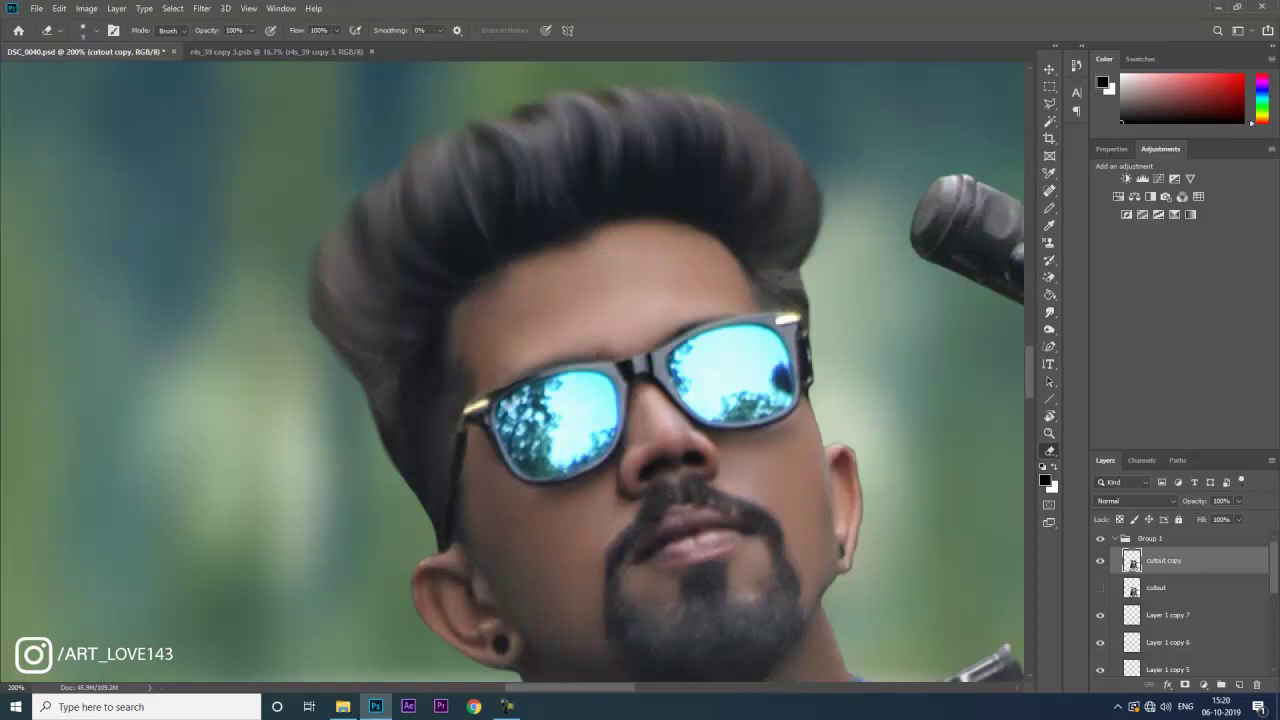
Smudge the hair edge above the right temple into a smooth curve and collapse the Group 1 layer group.
key(r)
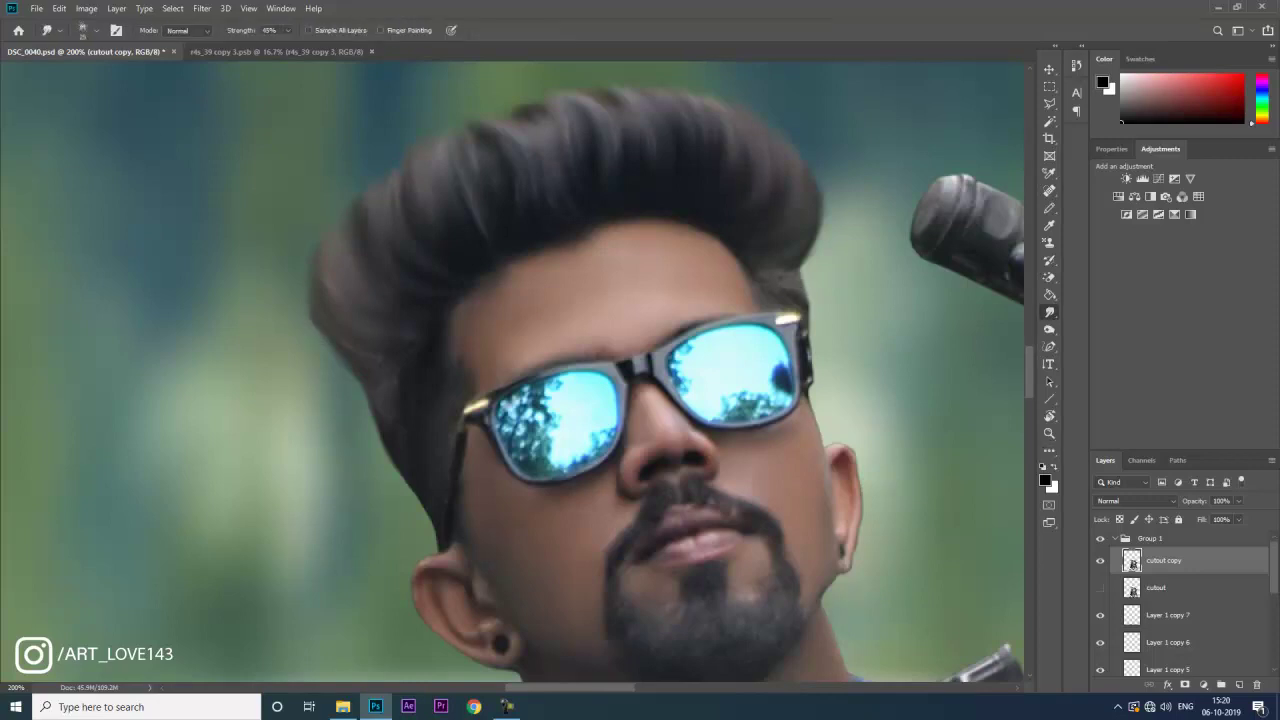
drag(804, 286, 822, 229)
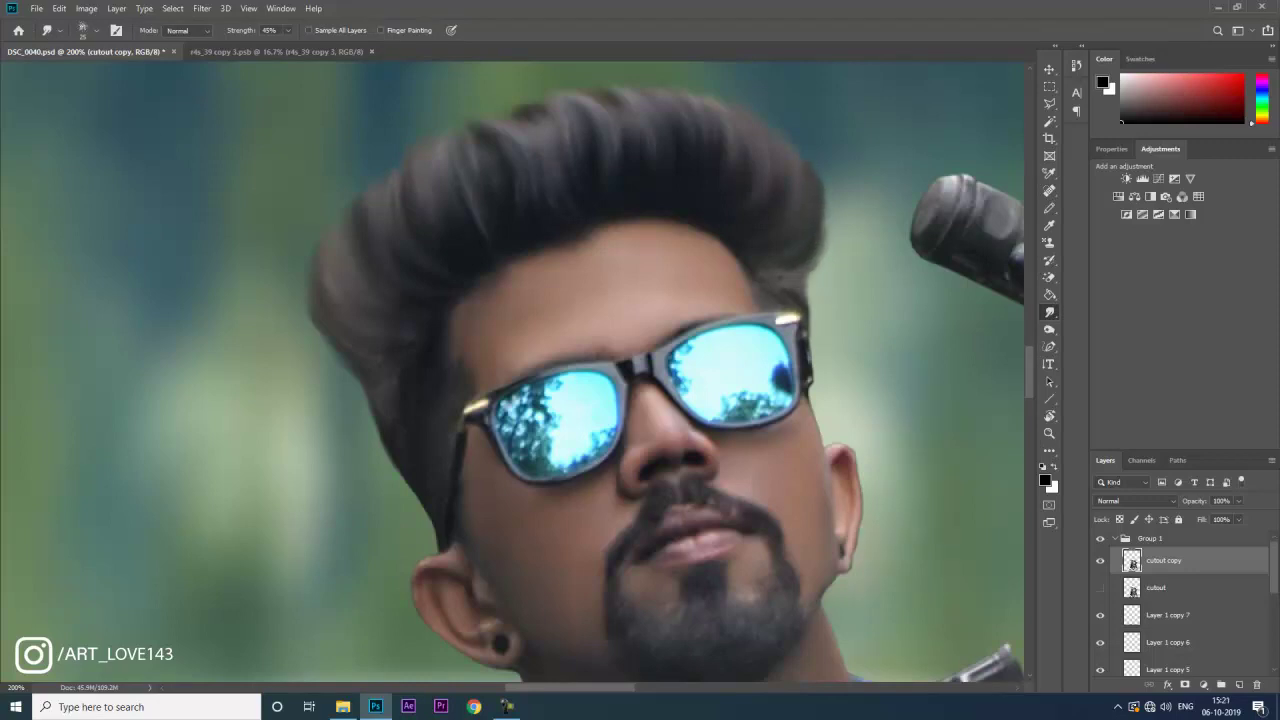
key(ctrl+0)
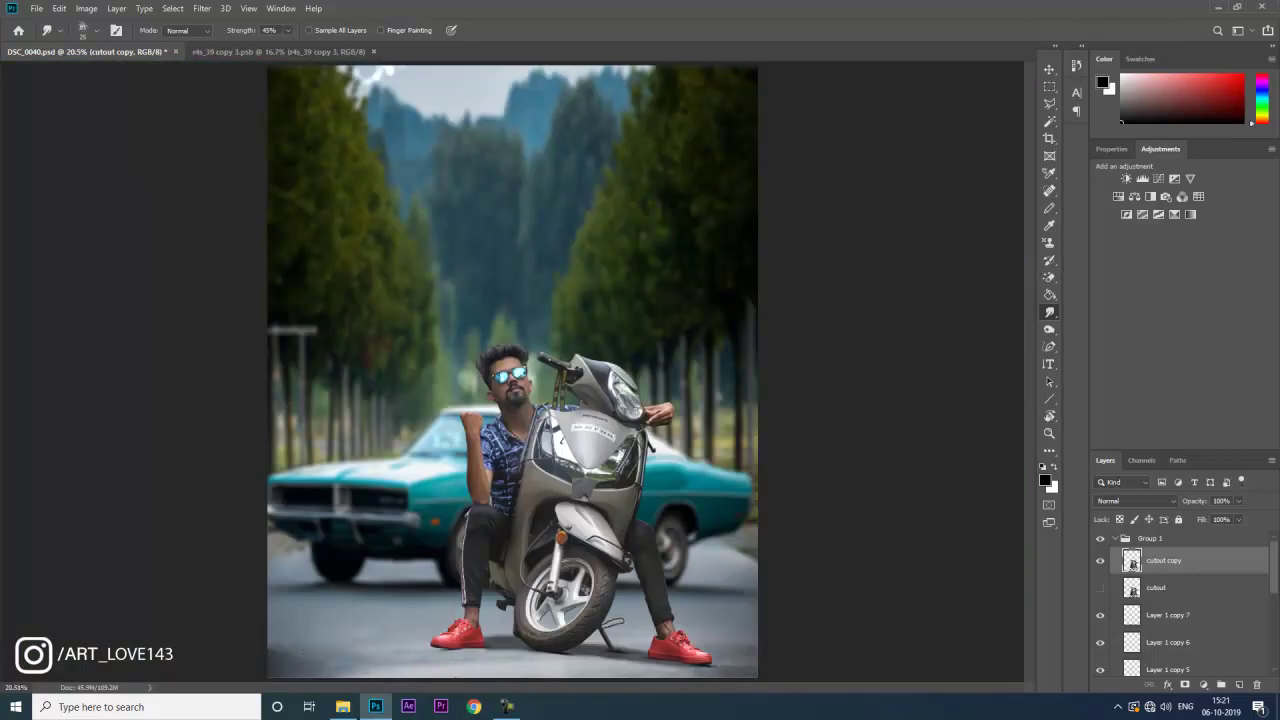
click(1115, 539)
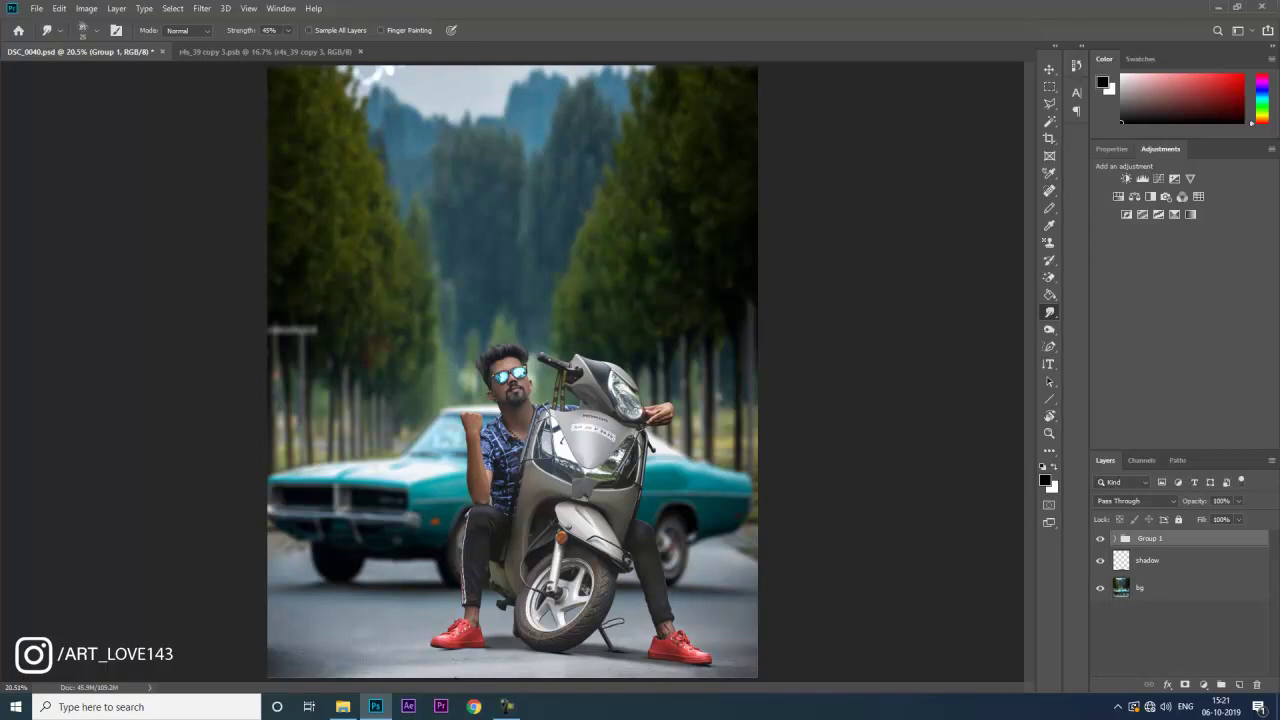
Add a Selective Color adjustment above Group 1 with the cyan preset and compare the image with and without it.
key(ctrl+plus)
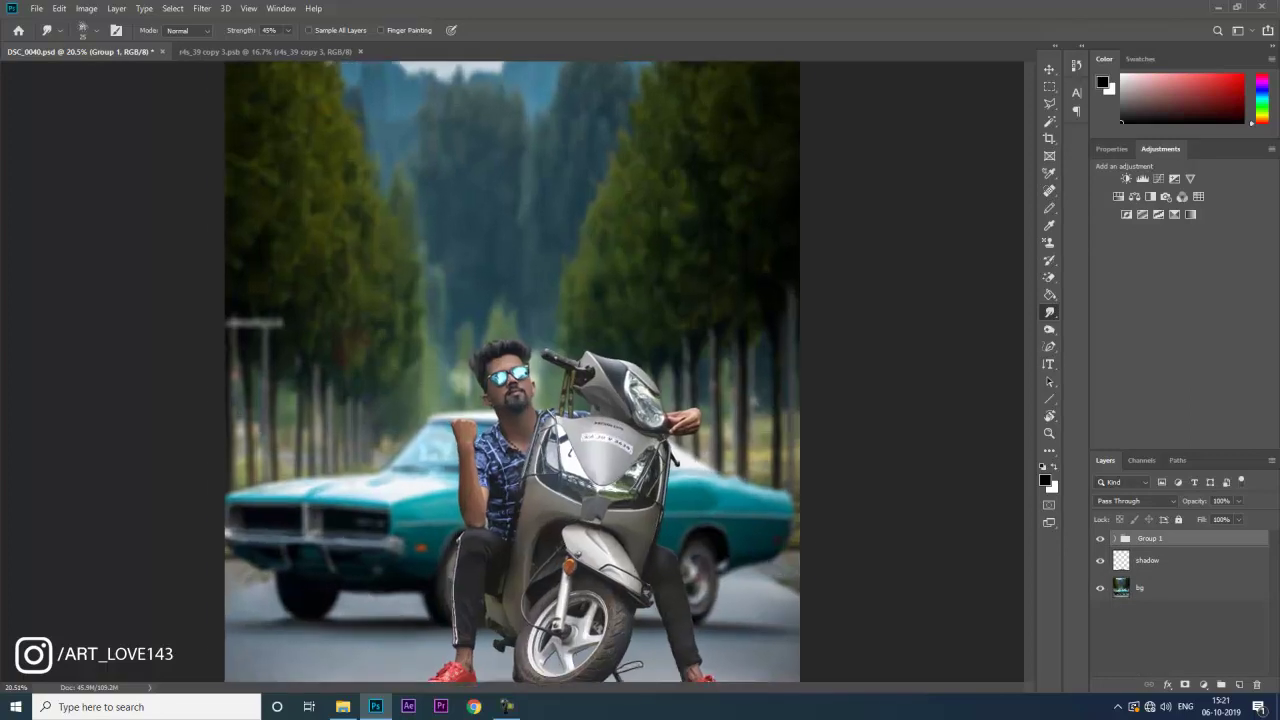
click(1190, 214)
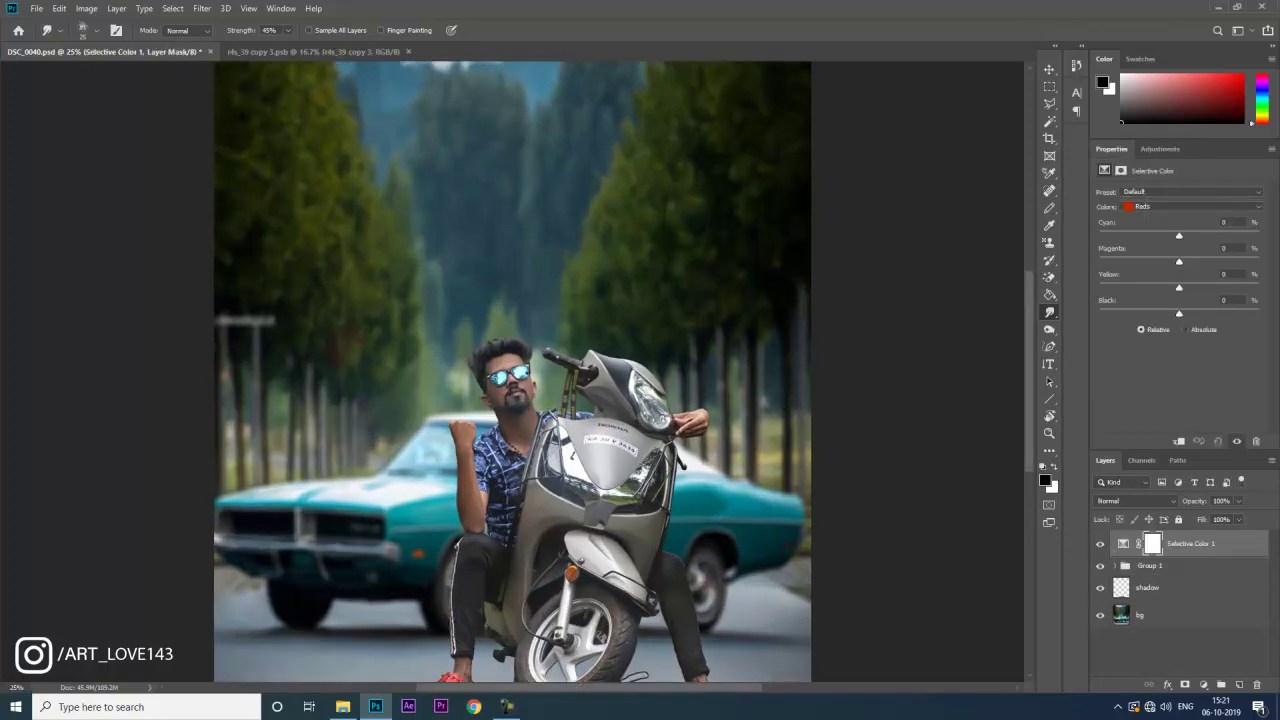
click(1190, 191)
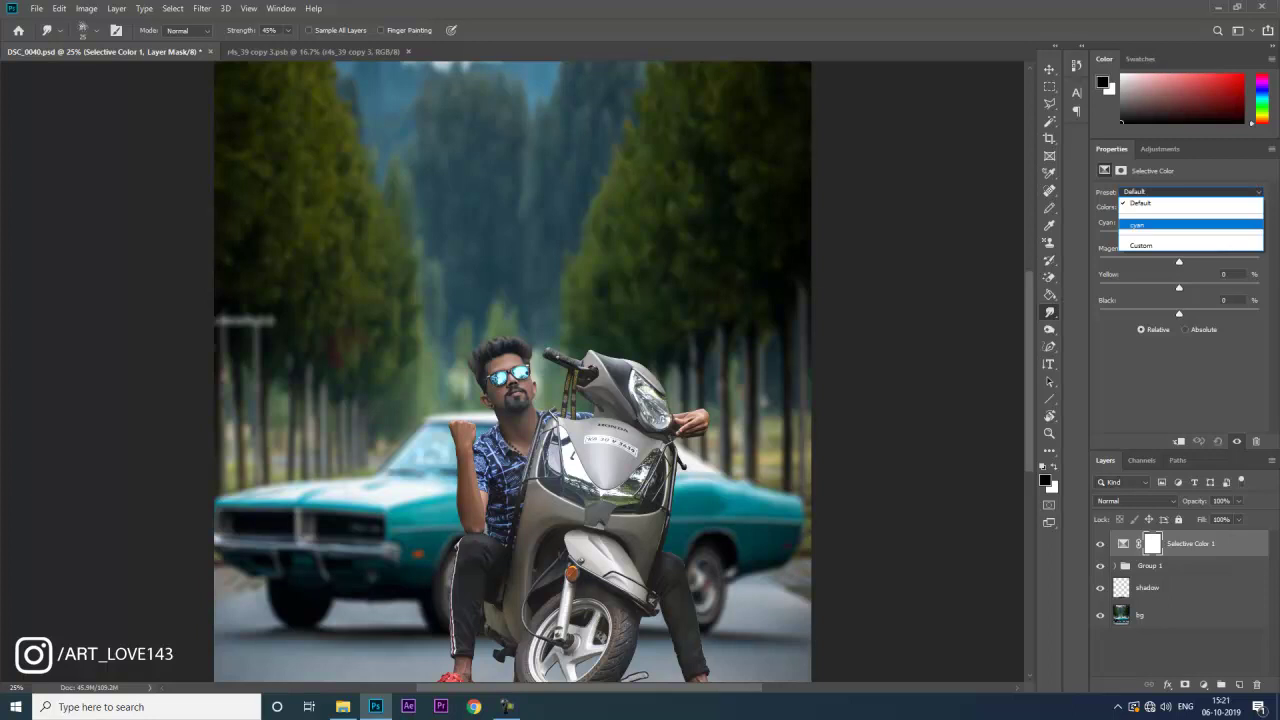
click(1140, 225)
click(1237, 441)
click(1237, 441)
click(1160, 148)
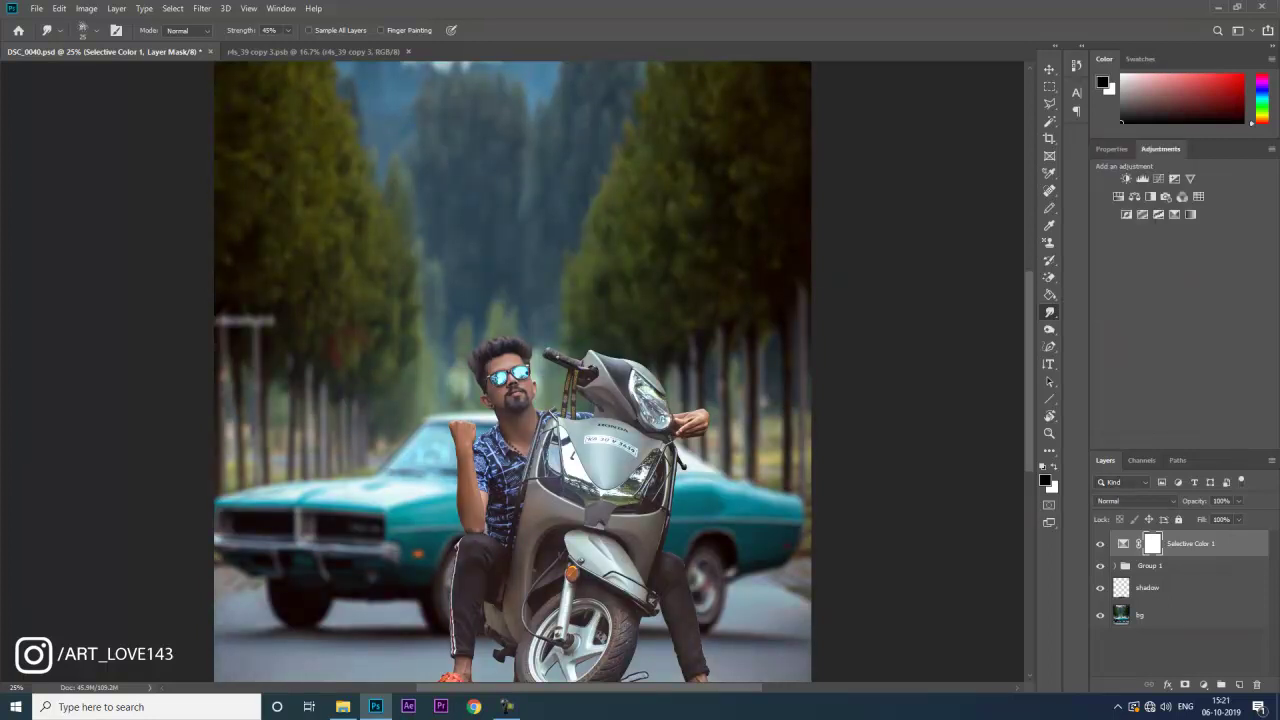
Delete the promotional text layer above the Selective Color adjustment.
key(ctrl+0)
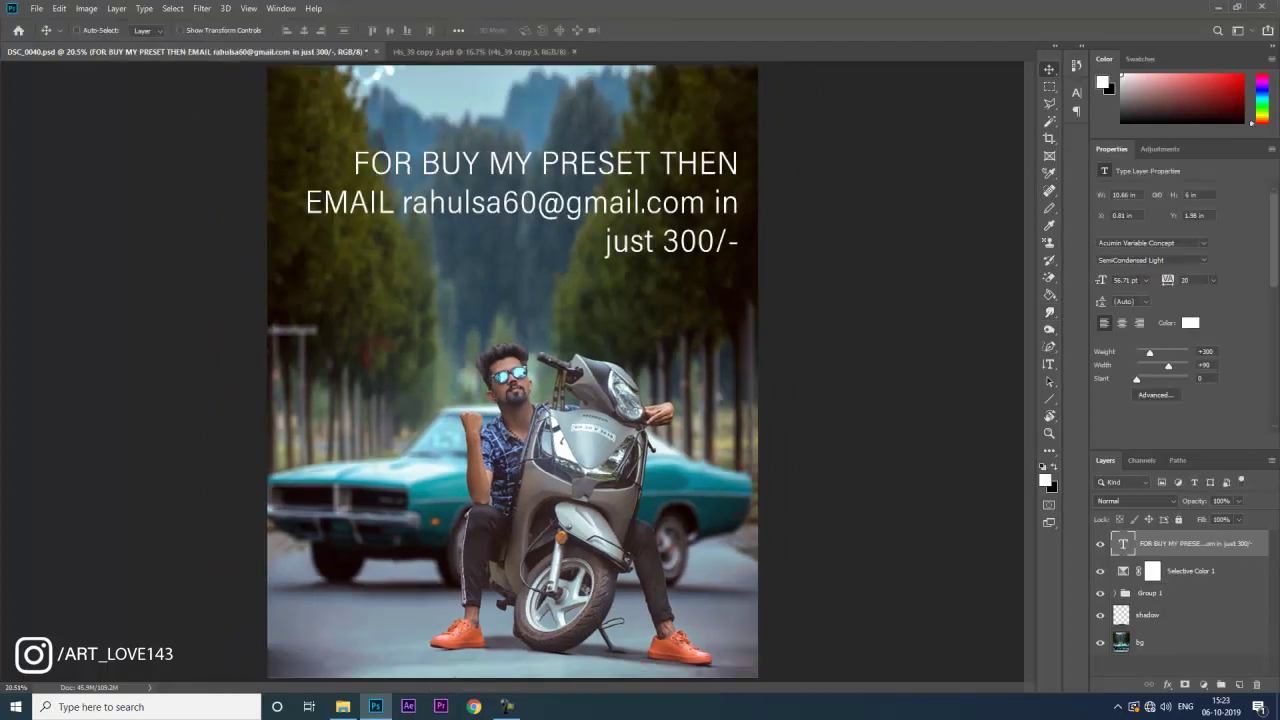
click(1100, 544)
click(1100, 544)
key(Delete)
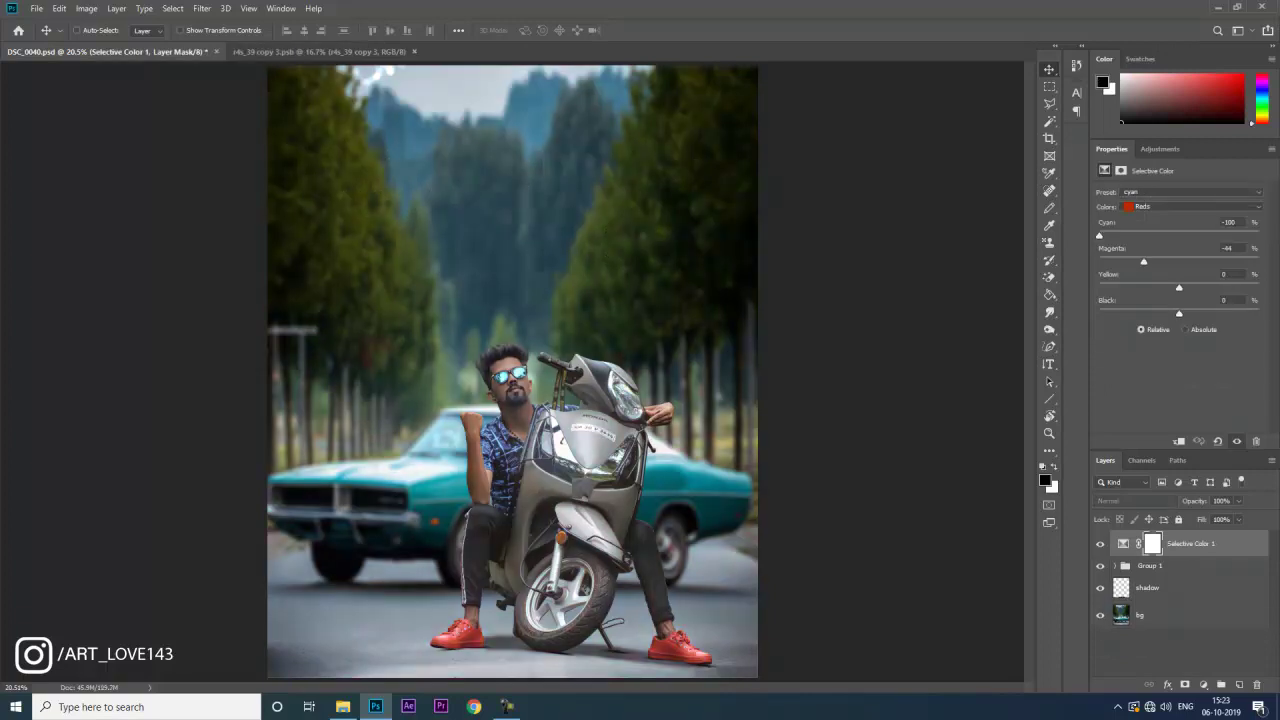
Add a Curves adjustment above the Selective Color layer and place a midtone point on the RGB and Red curves.
click(1160, 148)
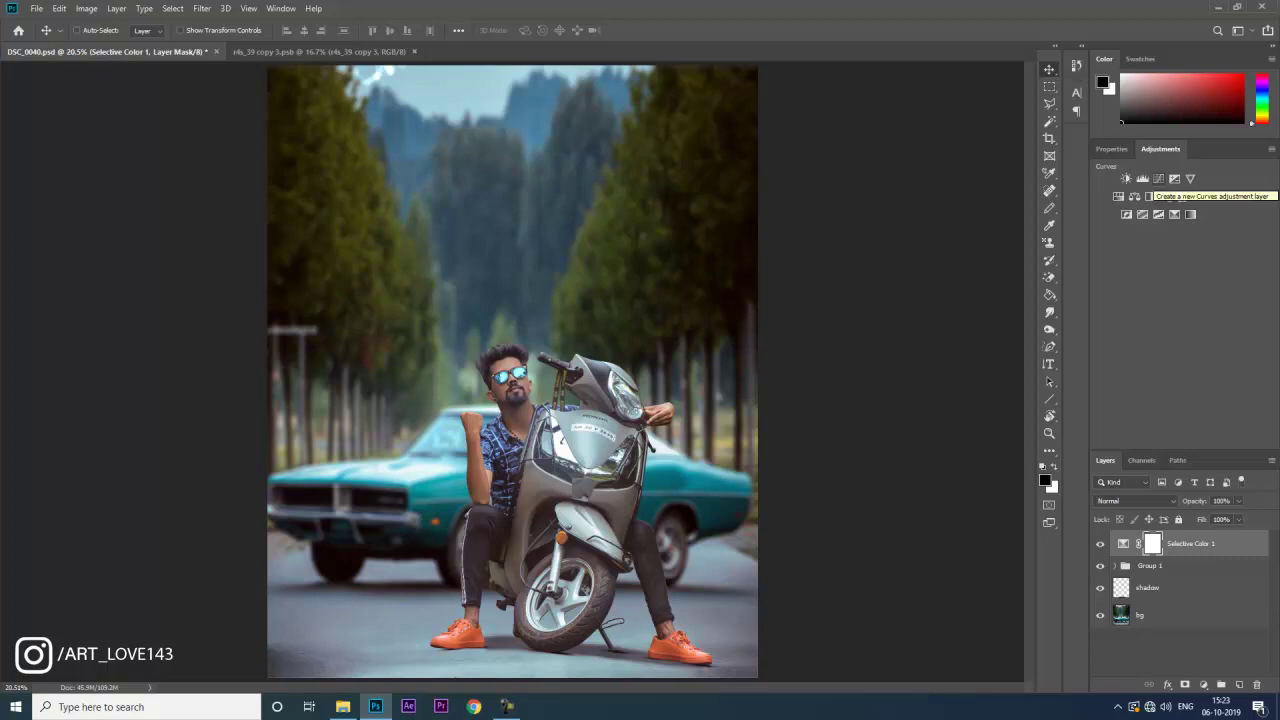
click(1158, 178)
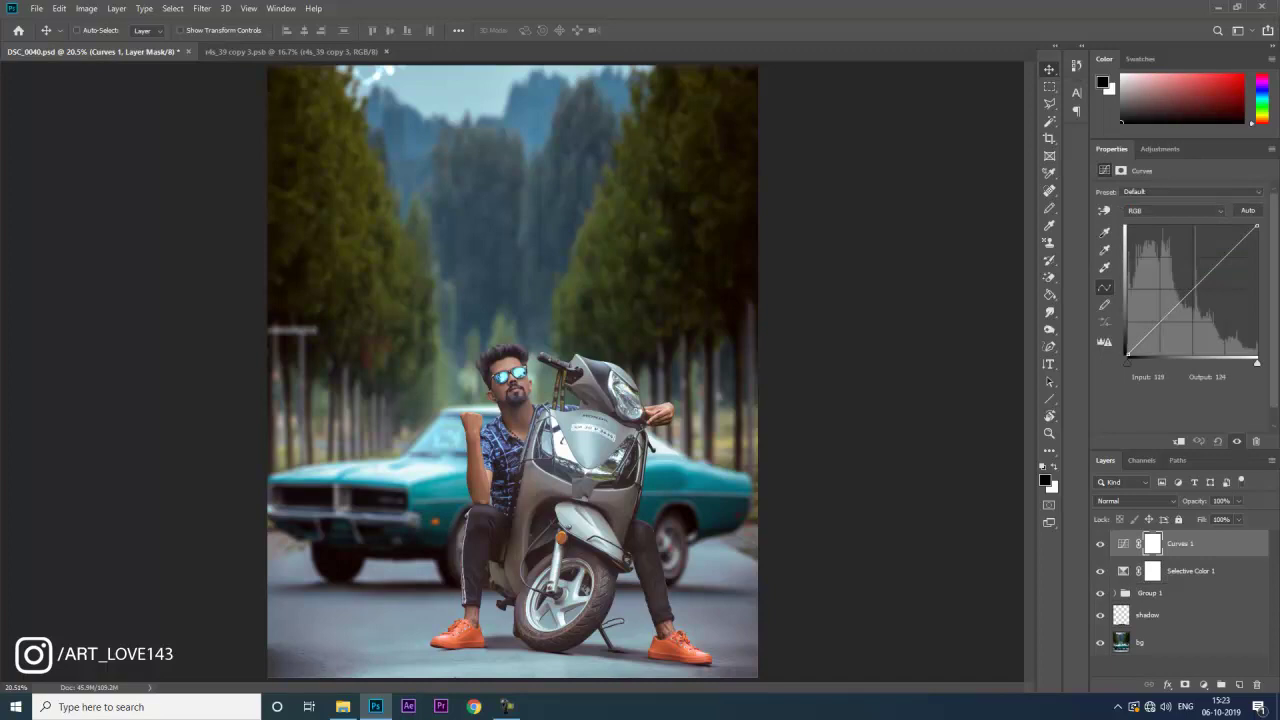
click(1197, 285)
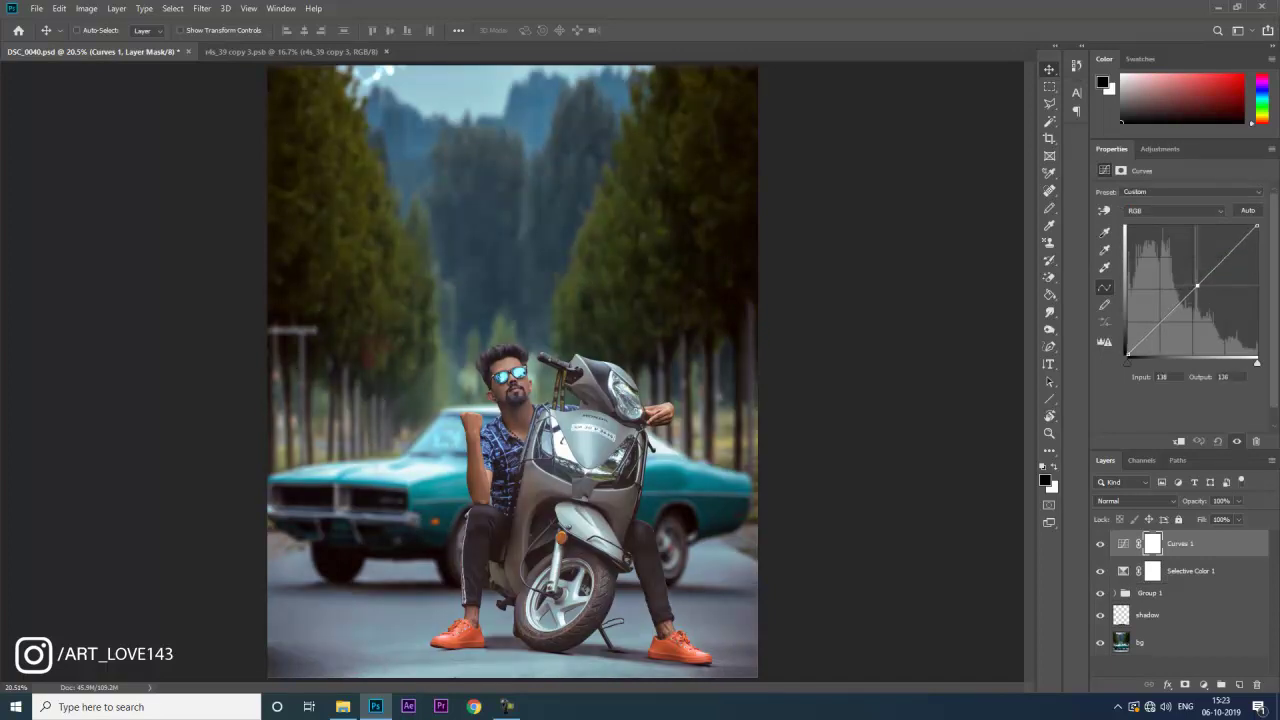
click(1175, 211)
click(1131, 226)
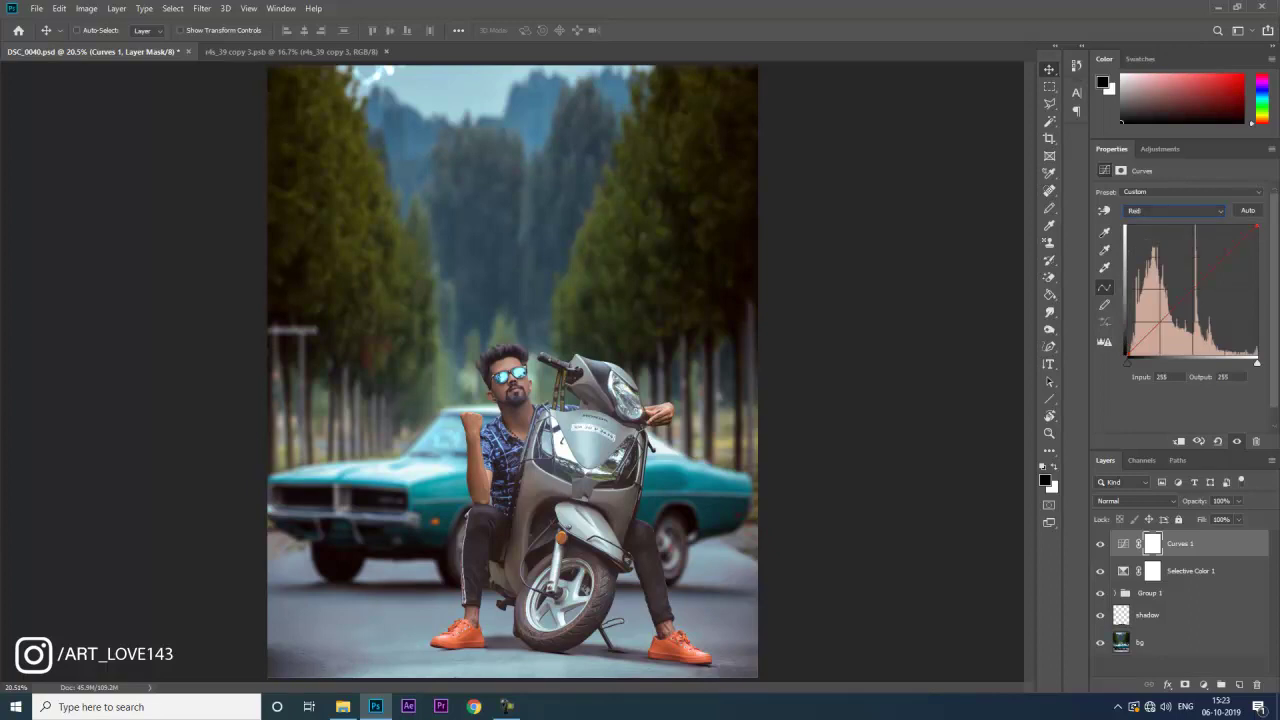
click(1192, 286)
drag(1192, 286, 1196, 286)
Raise the Green curve's midtone to input 113, output 116, and the Blue curve's to input 110, output 113.
key(alt+4)
drag(1192, 289, 1184, 296)
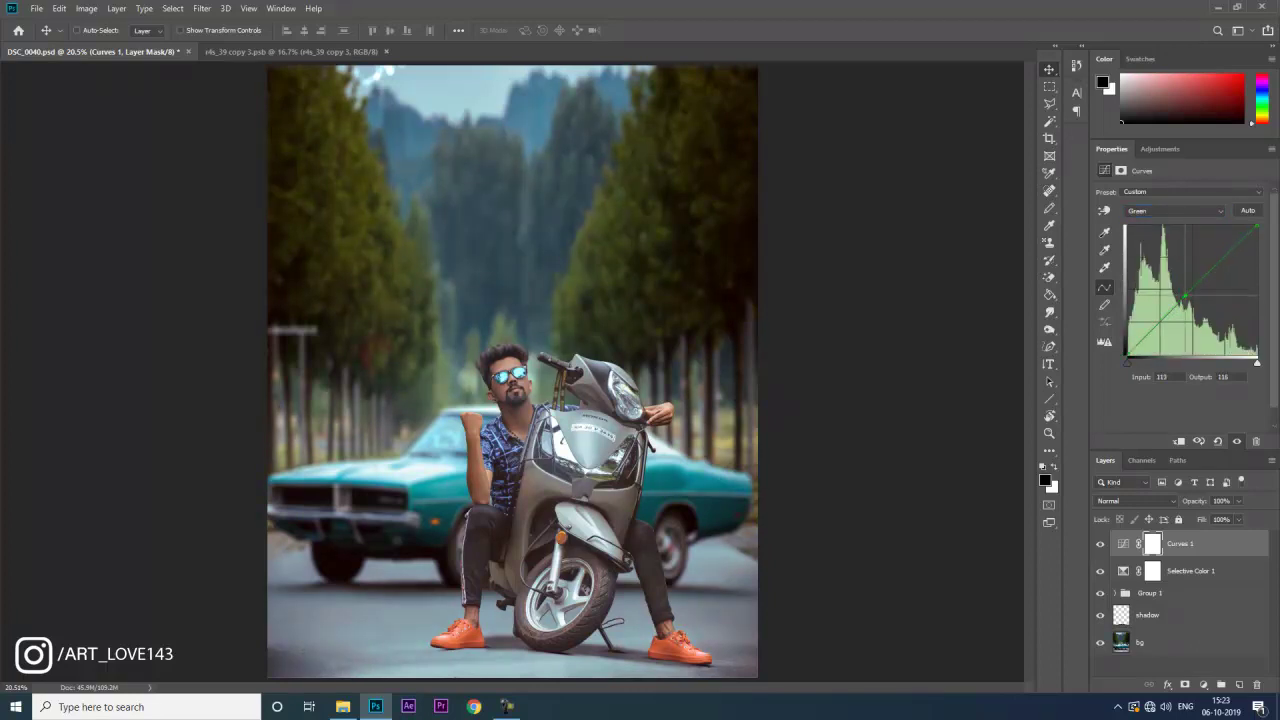
key(alt+5)
drag(1189, 300, 1184, 298)
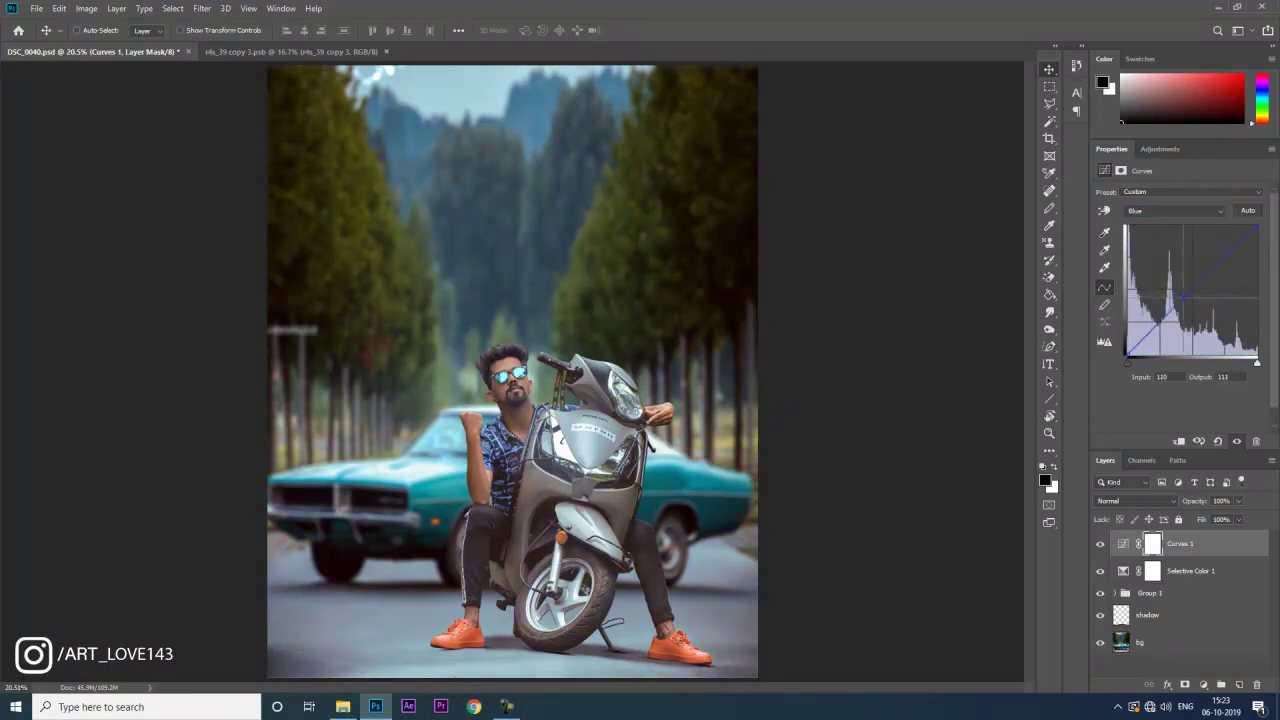
Add a Channel Mixer adjustment and, for the Blue output channel, set Red to -3%, Green to +2% and slightly reduce Blue.
click(1160, 148)
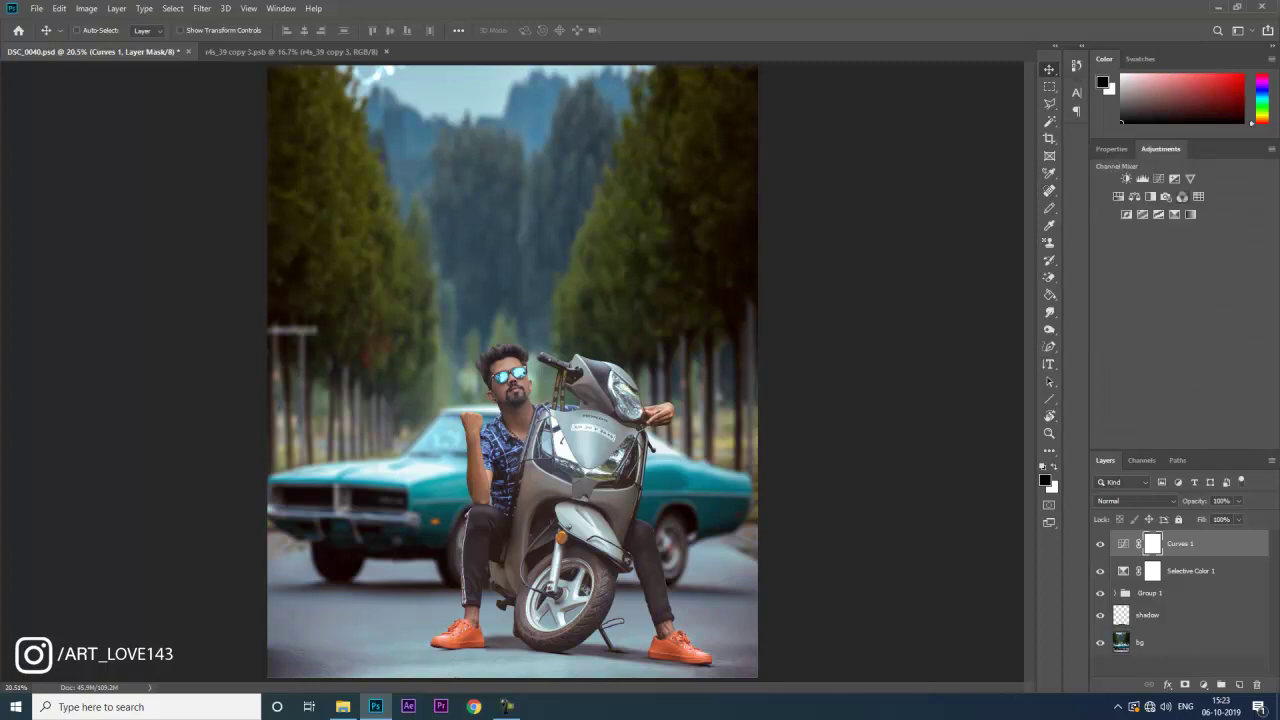
click(1182, 196)
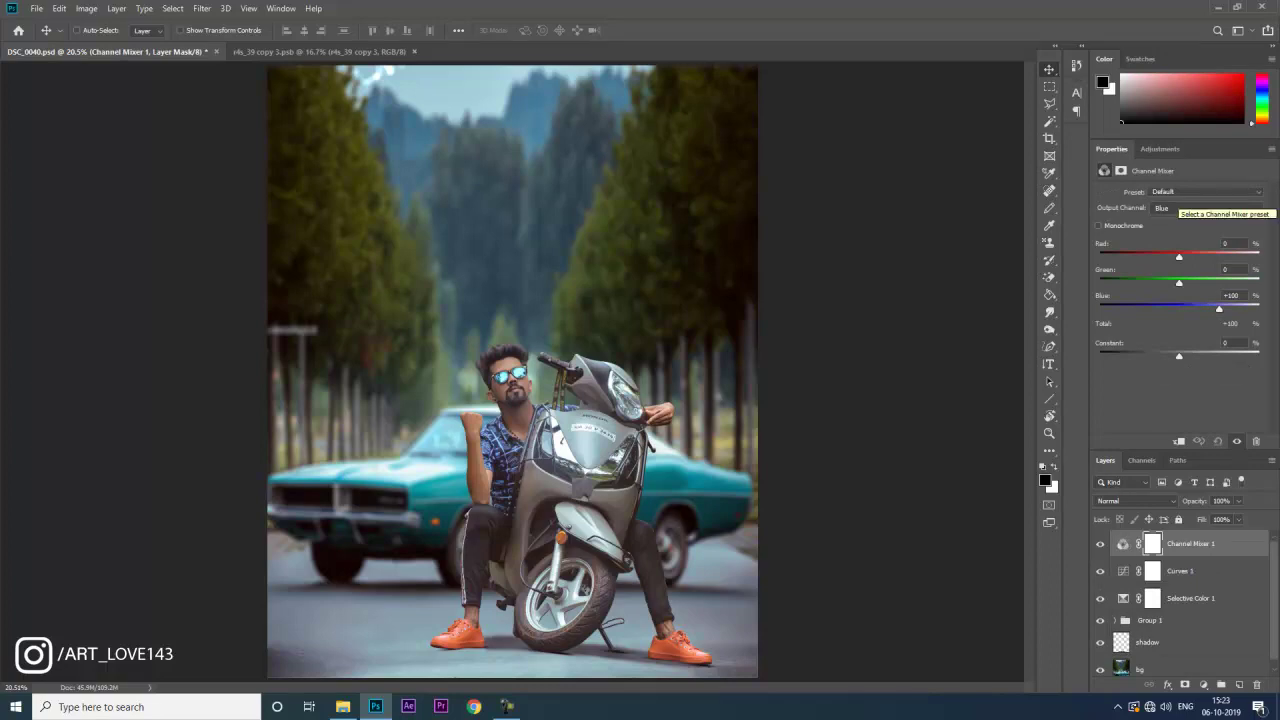
drag(1179, 257, 1194, 257)
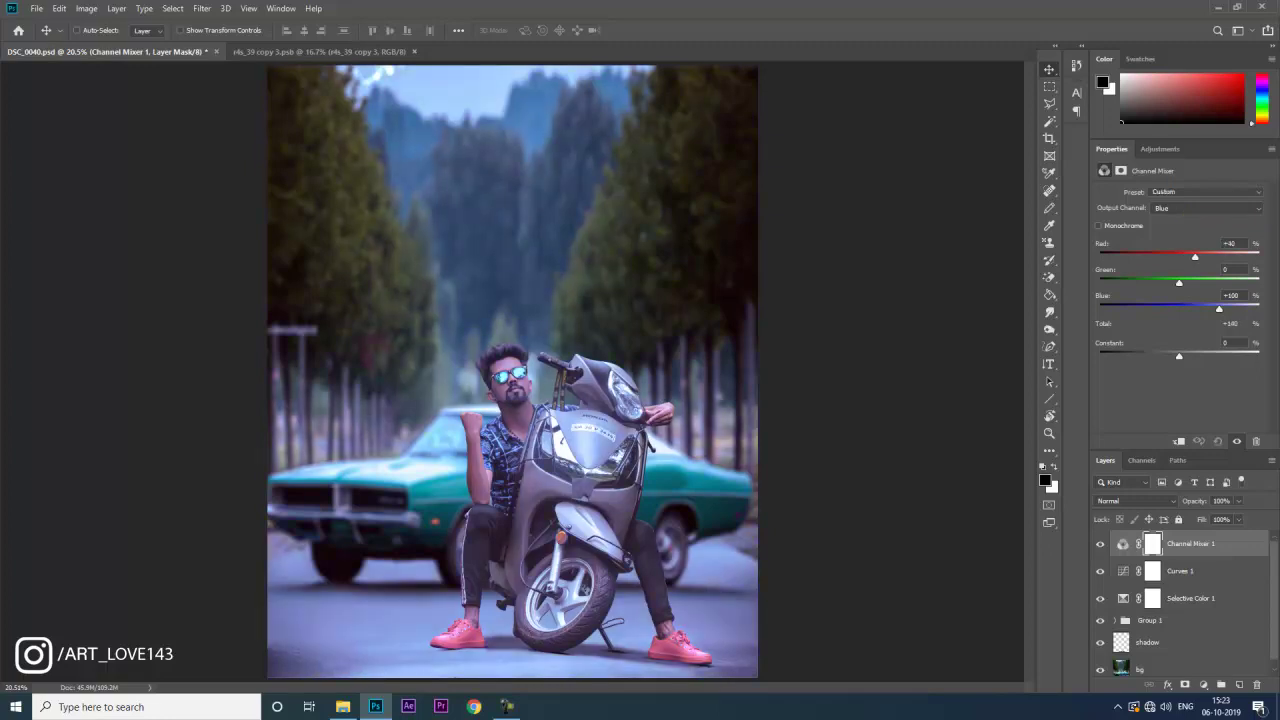
click(1229, 243)
text(17)
key(Down)
key(Down)
key(Down)
key(Down)
key(Down)
key(Down)
key(Down)
key(Down)
key(Down)
key(Down)
key(Down)
key(Down)
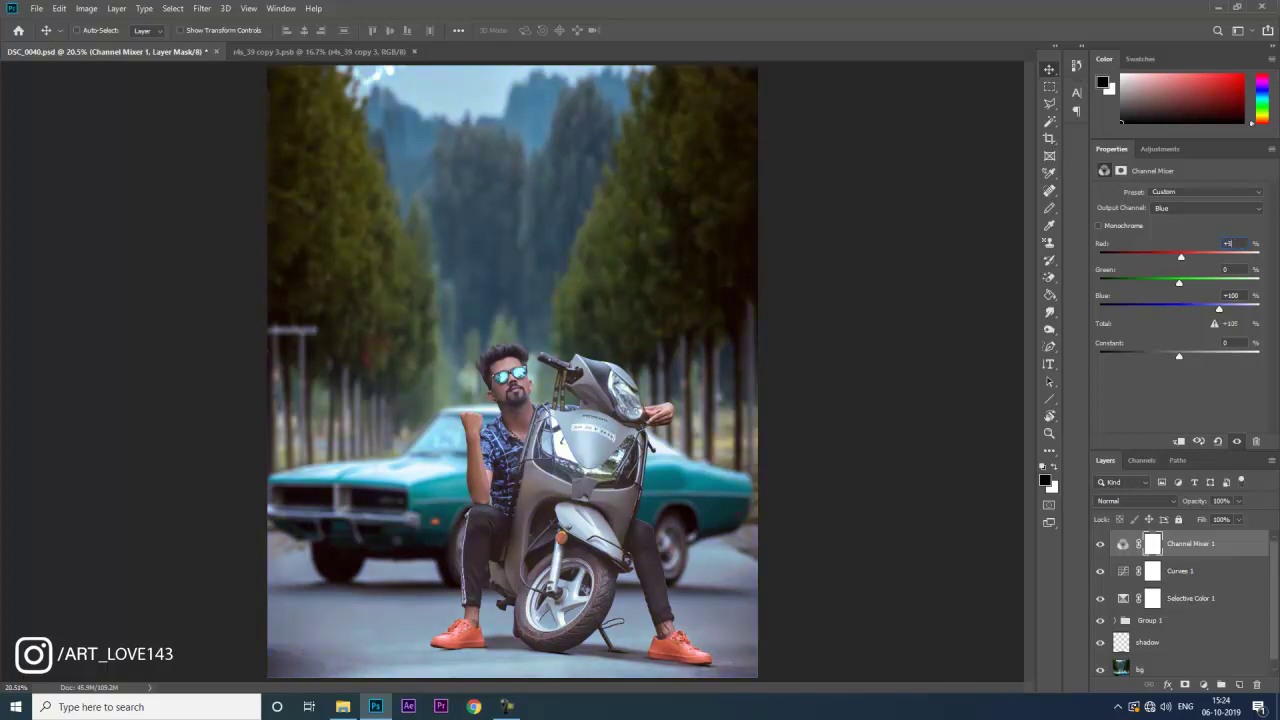
key(Down)
key(Down)
key(Down)
key(Down)
key(Down)
key(Down)
key(Down)
key(Down)
key(Down)
key(Down)
key(Down)
key(Down)
key(Down)
key(Up)
key(Up)
key(Up)
key(Up)
key(Up)
key(Up)
key(Up)
key(Up)
key(Up)
key(Up)
key(Up)
key(Down)
key(Down)
key(Down)
key(Down)
key(Down)
drag(1179, 283, 1180, 283)
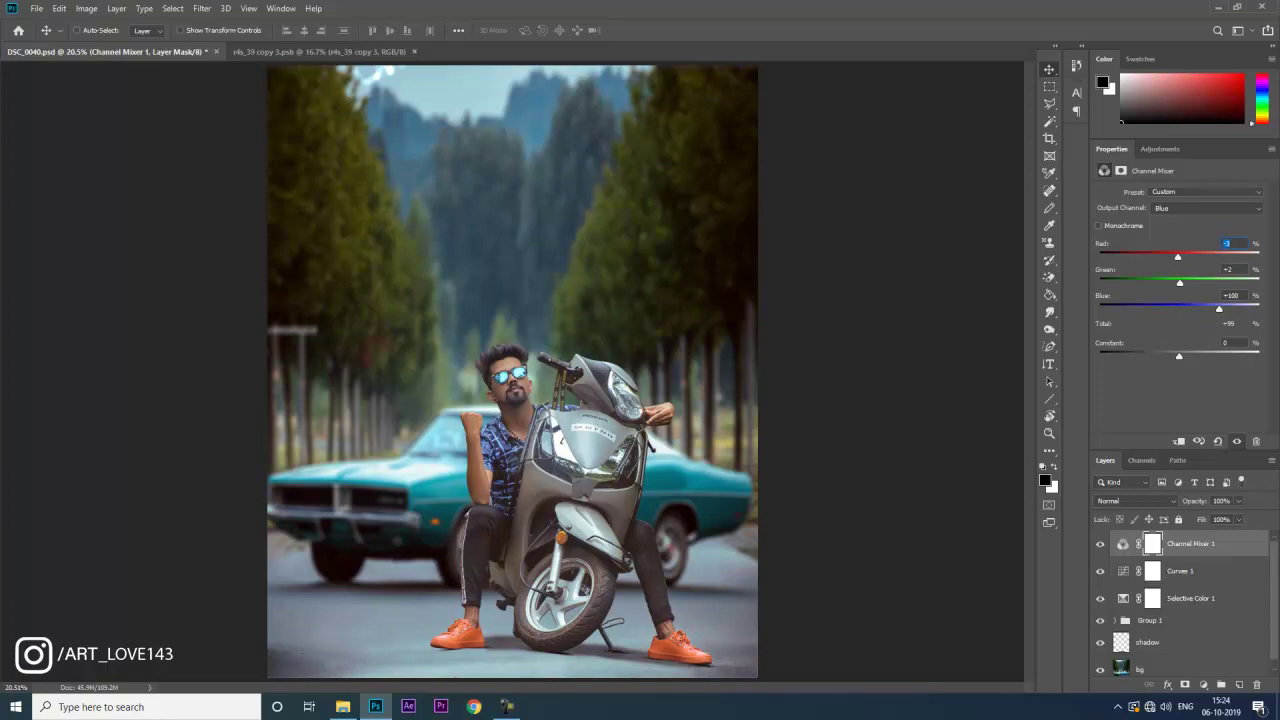
drag(1219, 309, 1217, 309)
For the Red output channel, set Red to +85% and Green to +15%, and lower Blue slightly.
click(1206, 208)
click(1206, 219)
drag(1219, 257, 1212, 257)
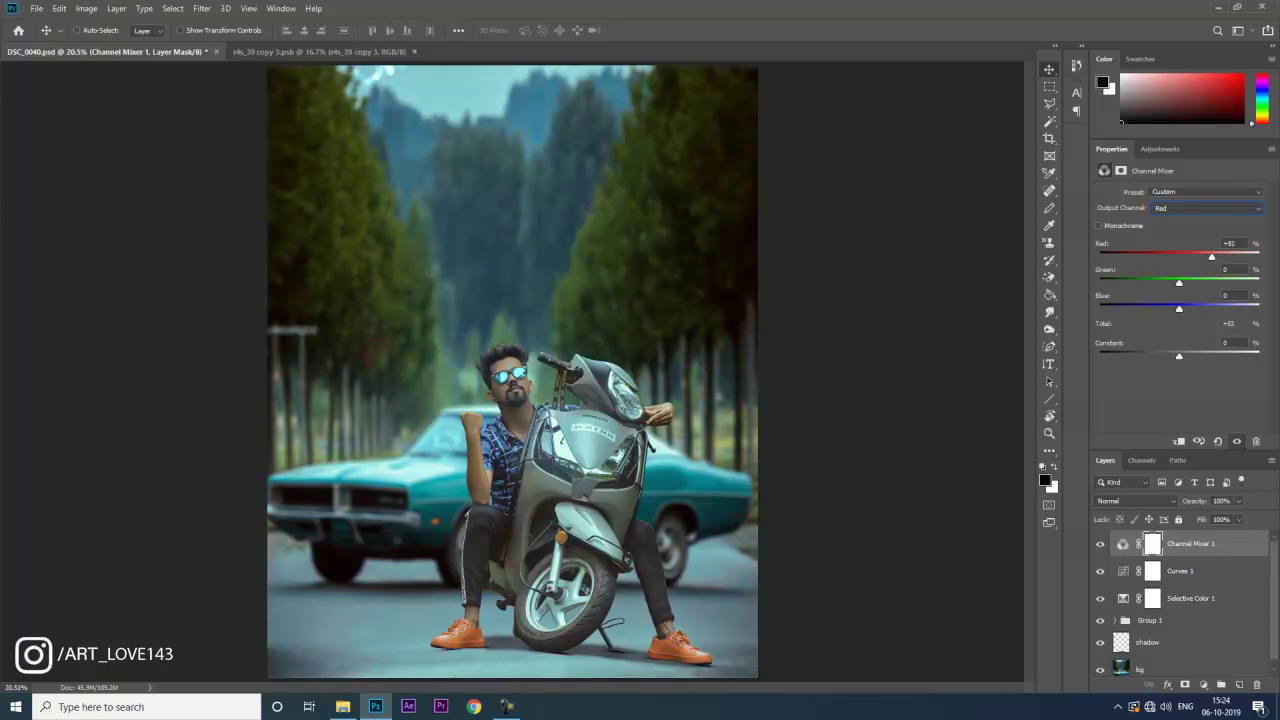
drag(1212, 257, 1214, 257)
drag(1179, 283, 1186, 283)
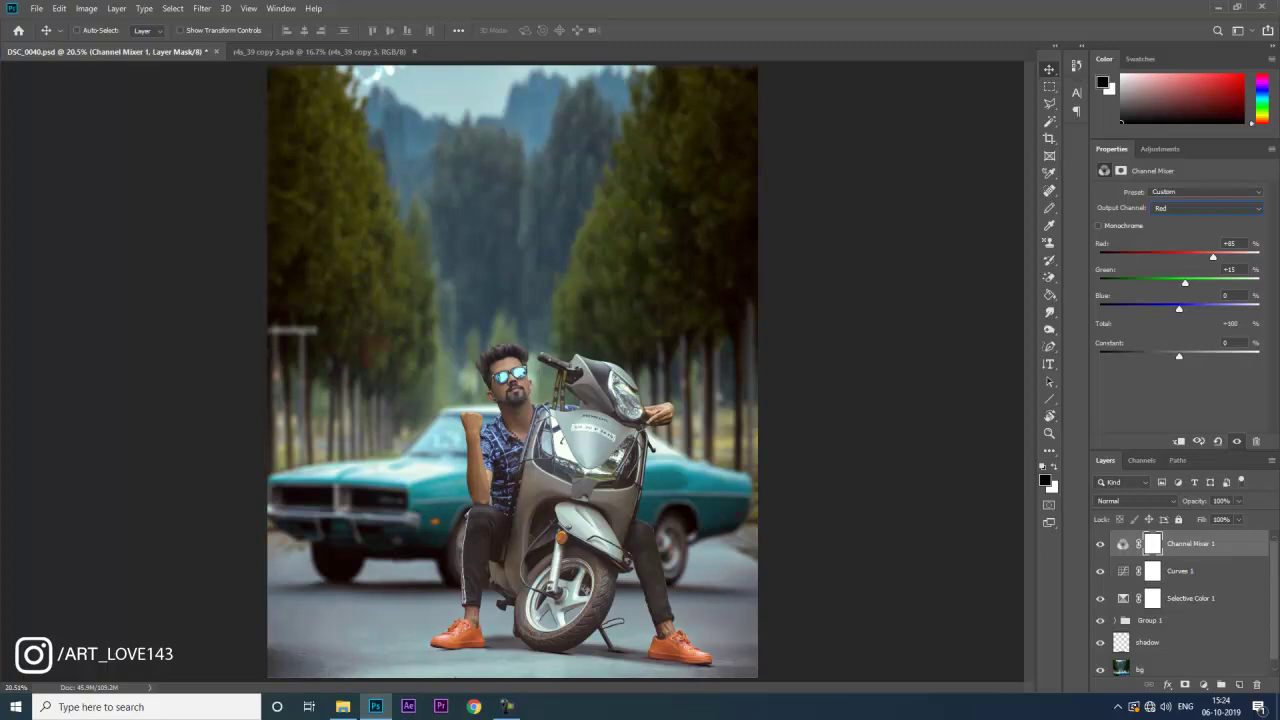
drag(1179, 308, 1176, 308)
For the Green output channel, set Green to +95% and raise Blue slightly.
click(1205, 208)
click(1180, 227)
drag(1219, 283, 1217, 283)
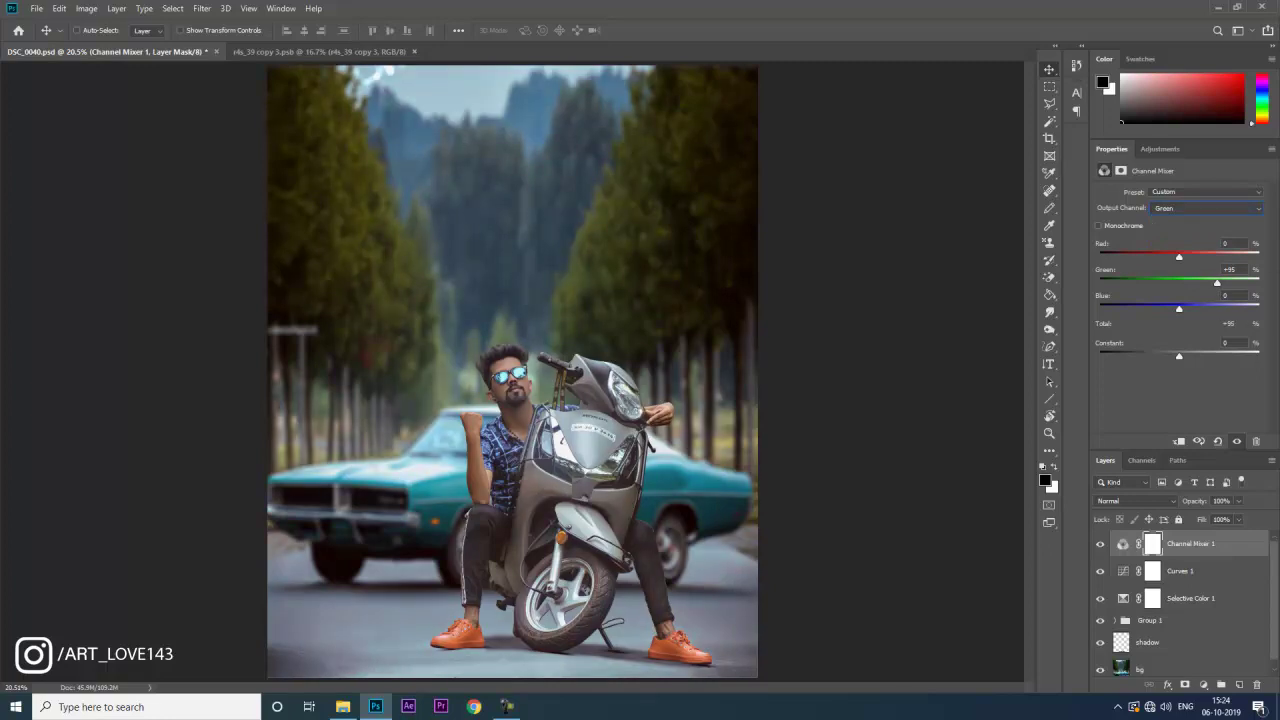
drag(1179, 308, 1180, 308)
Stamp all visible layers into a new merged layer at the top of the stack.
click(1160, 149)
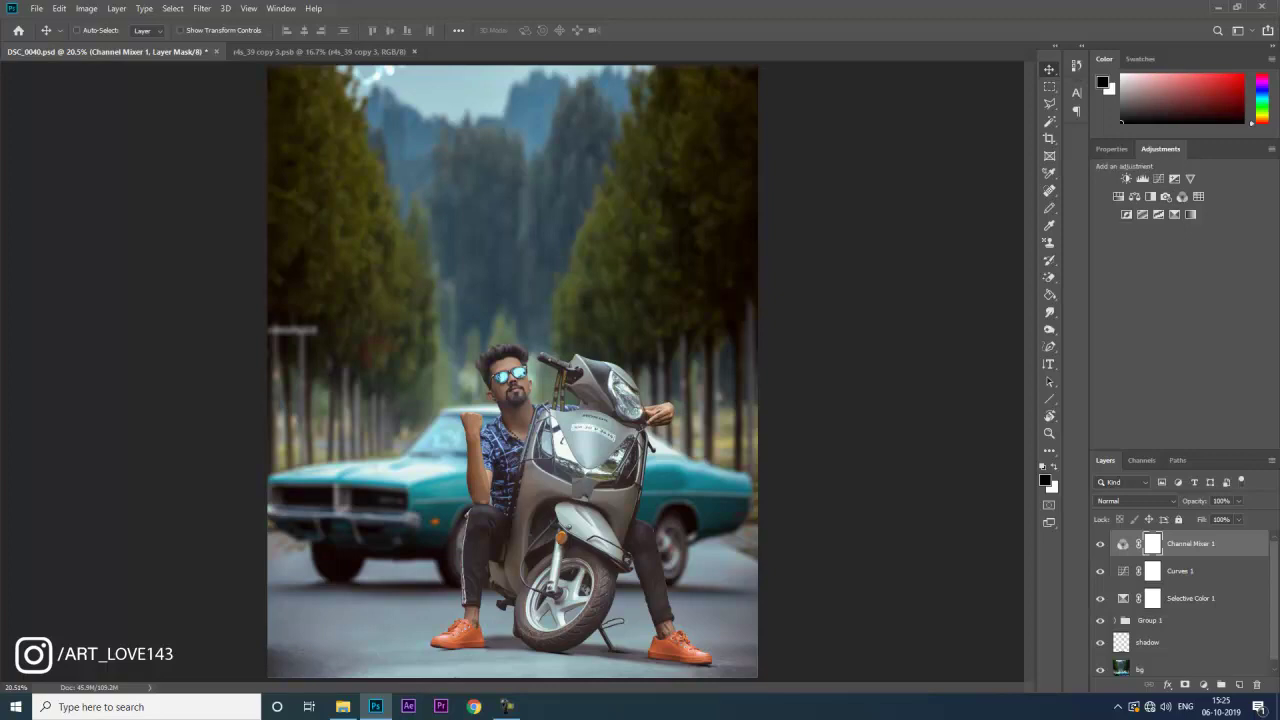
key(ctrl)
key(ctrl+alt+shift+e)
Apply the Camera Raw filter to the merged layer using the R4S-2 user preset.
click(202, 8)
click(235, 88)
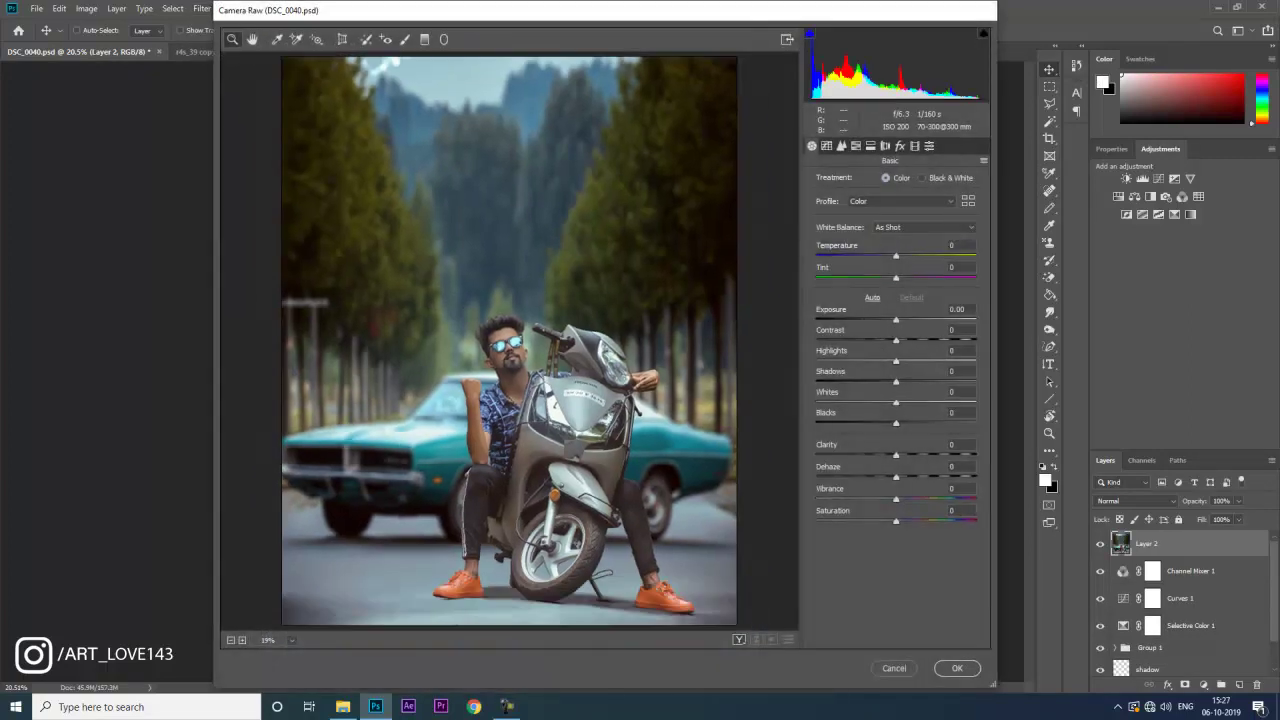
click(929, 146)
click(840, 345)
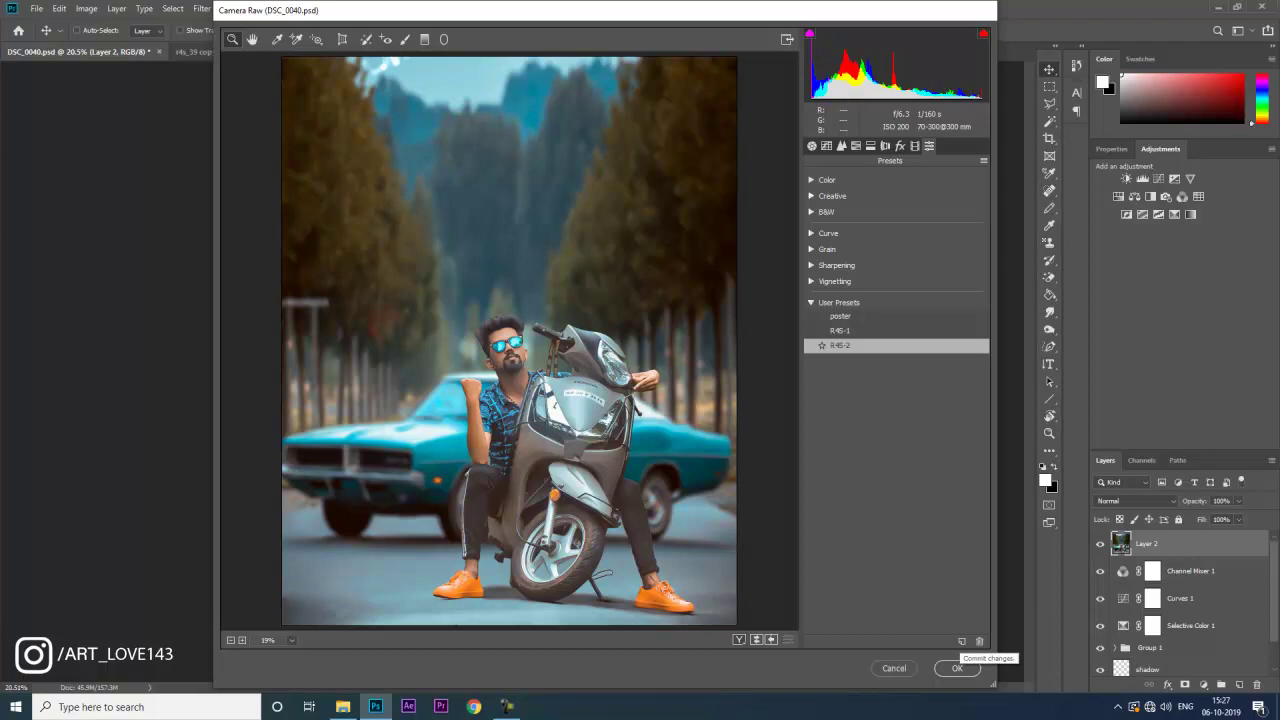
click(960, 669)
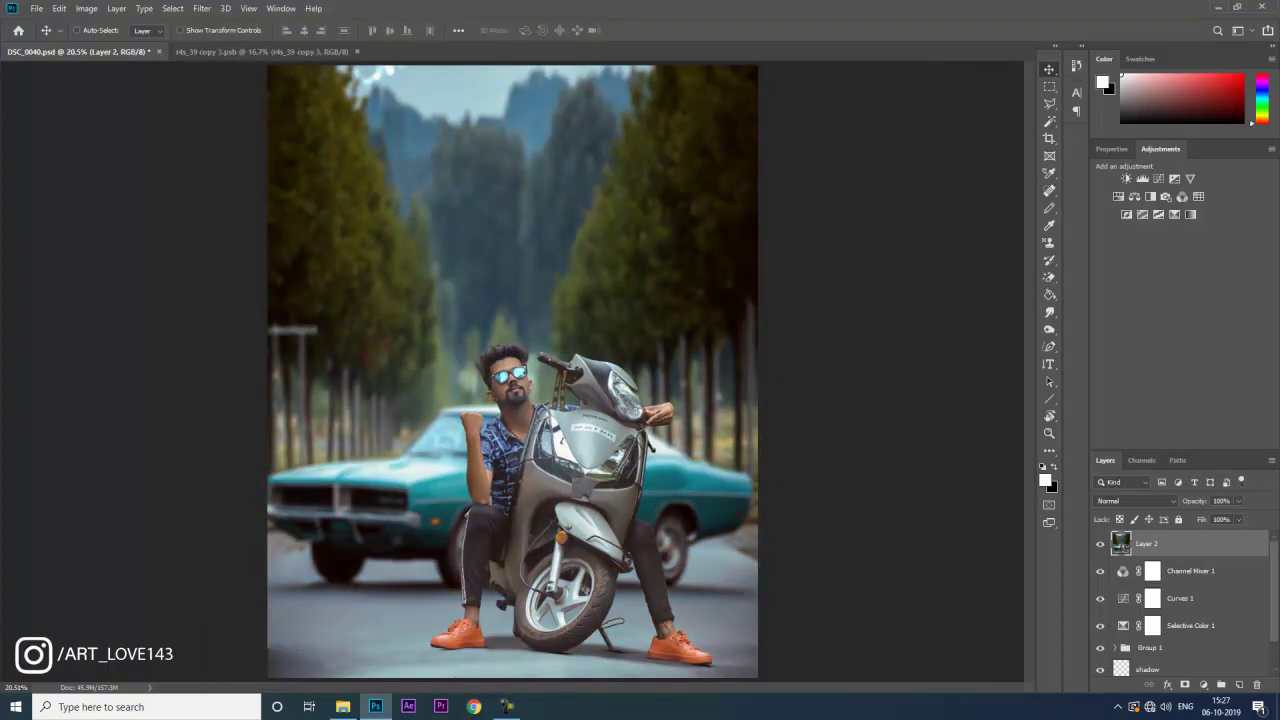